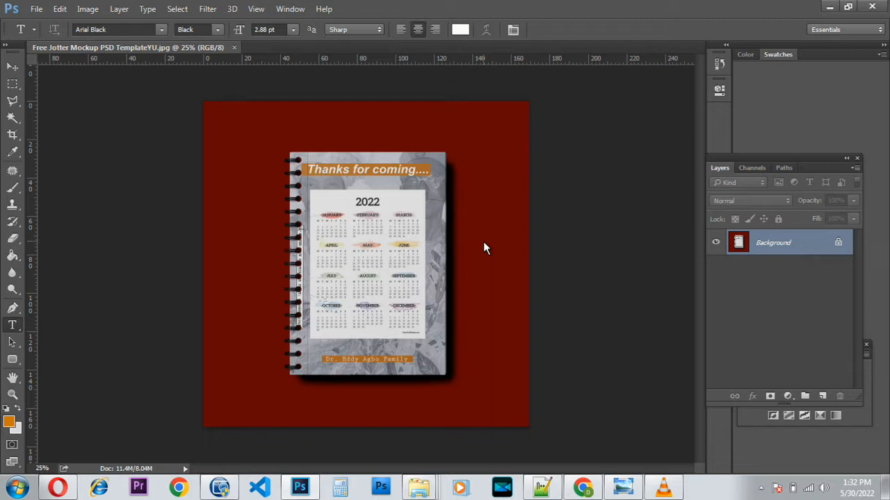
Close the Free Jotter Mockup PSD TemplateYU.jpg document.
click(234, 48)
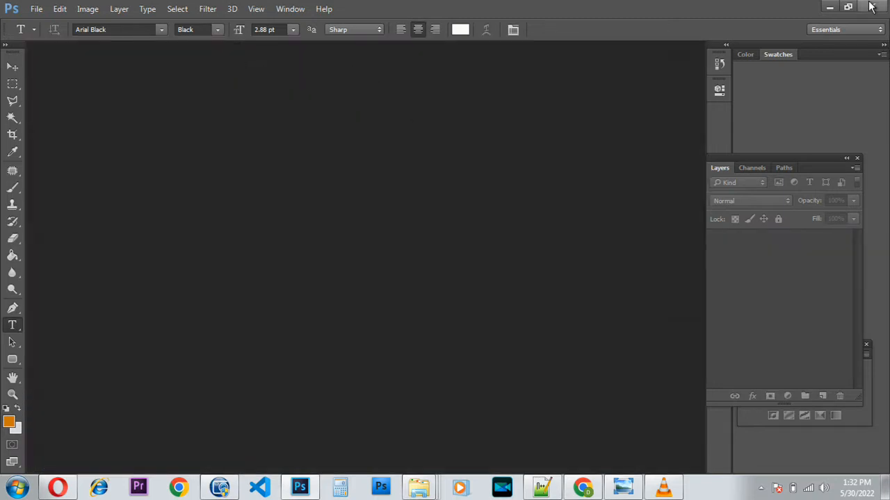
Preview the 2022 calendar and floral background images from DAN's New folder.
click(830, 8)
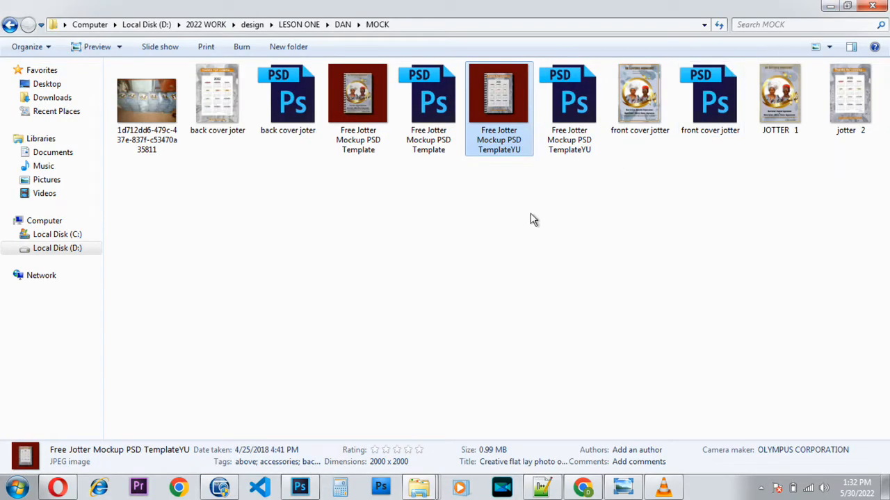
click(10, 24)
double_click(217, 133)
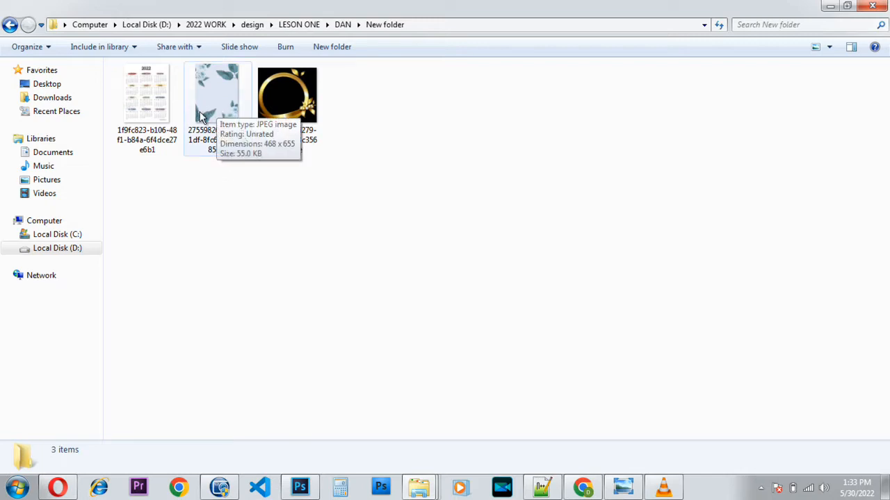
double_click(158, 101)
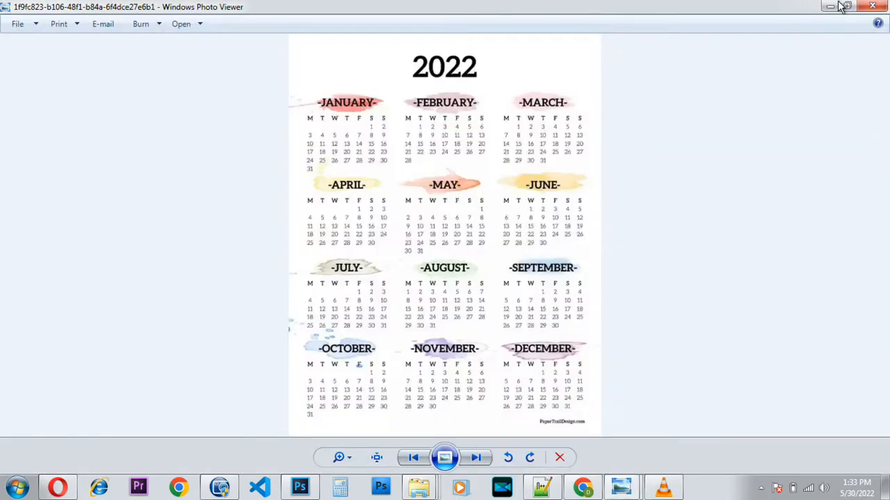
click(478, 454)
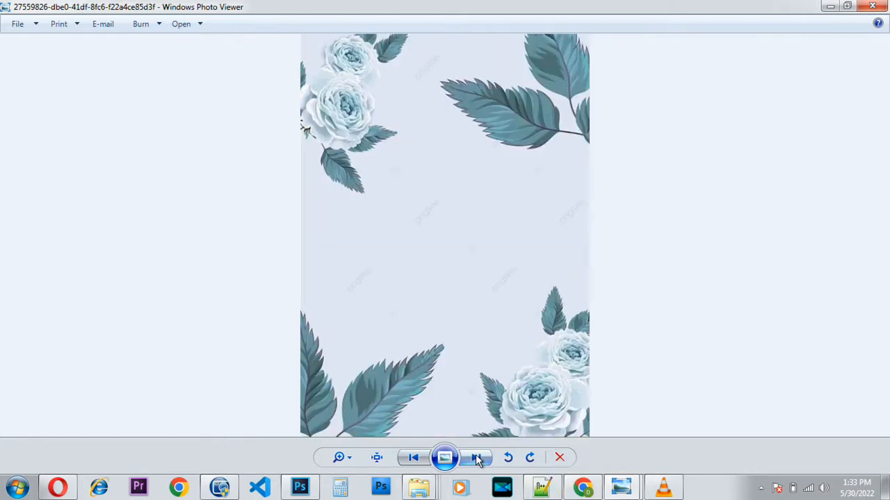
click(872, 7)
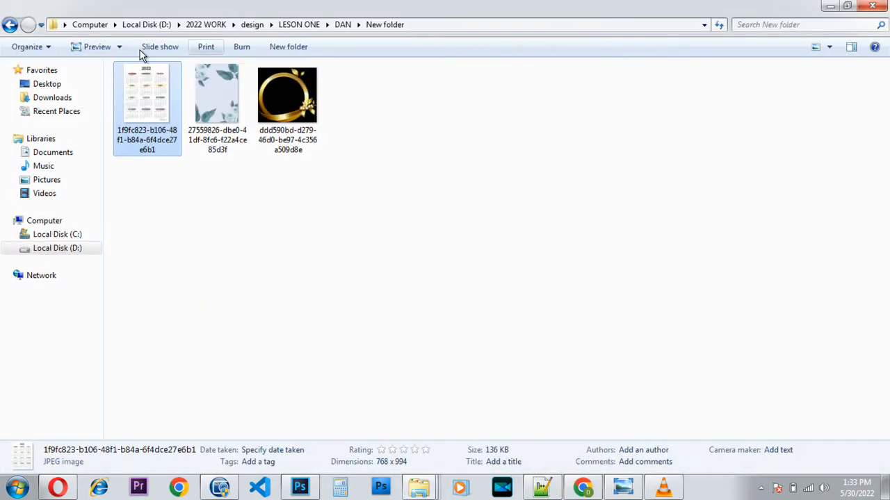
Preview the couple's portrait photo from the DAN folder, then return to Photoshop.
click(9, 24)
double_click(296, 110)
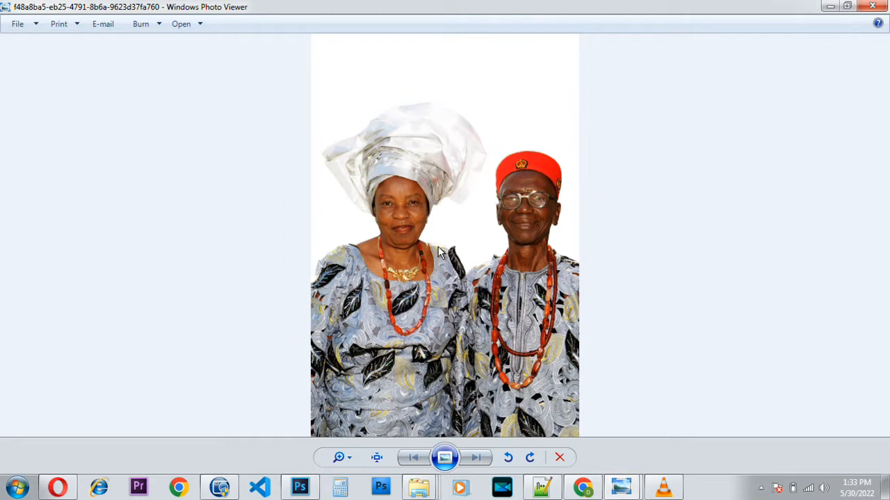
click(872, 6)
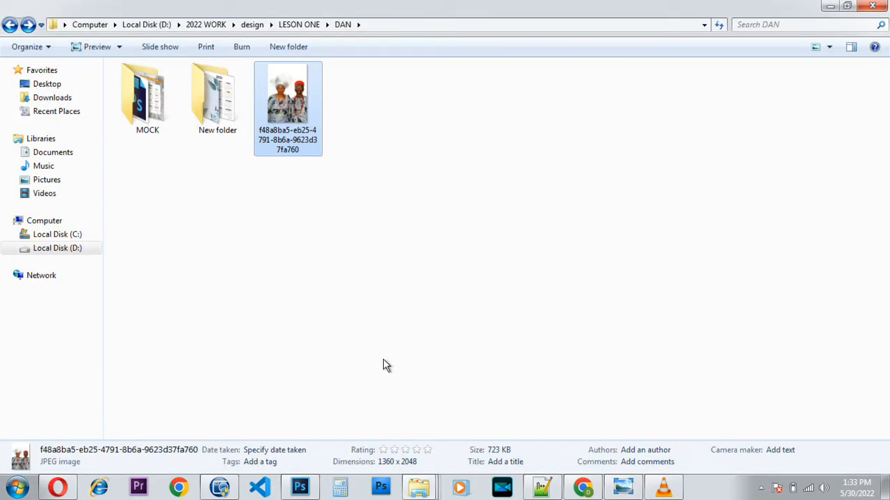
click(309, 492)
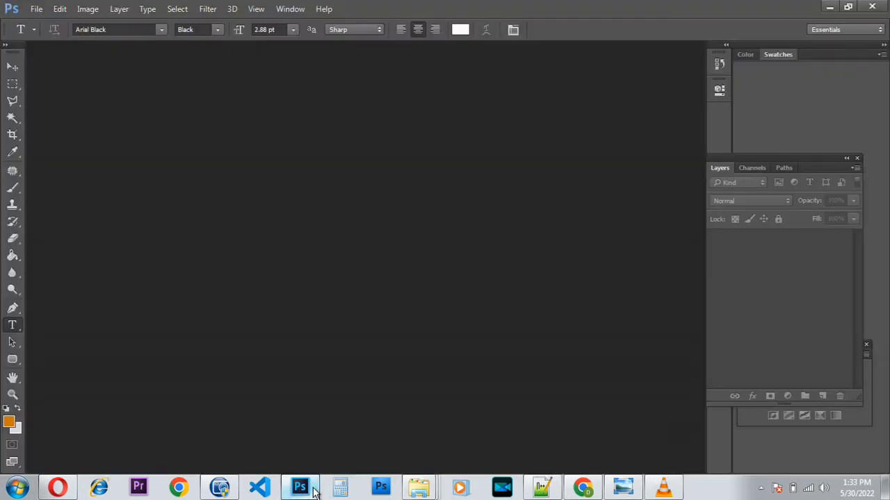
Create Untitled-1 from the A5 preset, measured in inches (5.827 × 8.268), at 300 ppi.
key(ctrl+n)
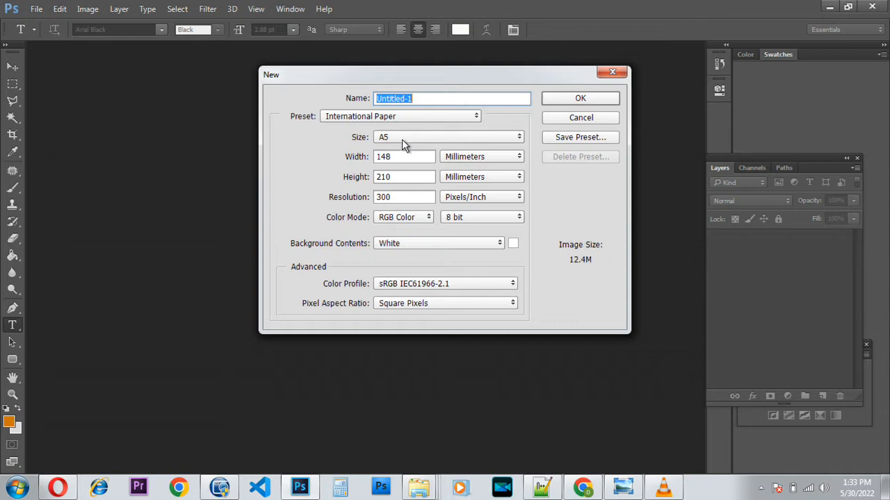
click(506, 159)
click(496, 179)
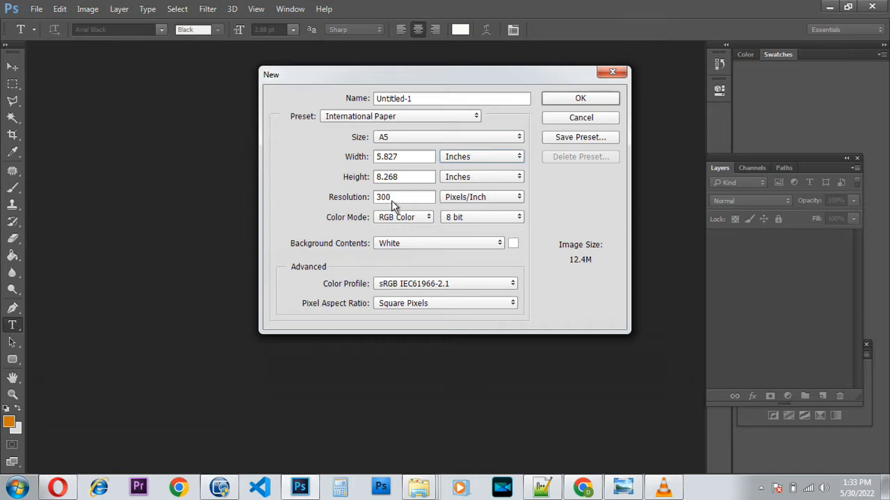
click(588, 97)
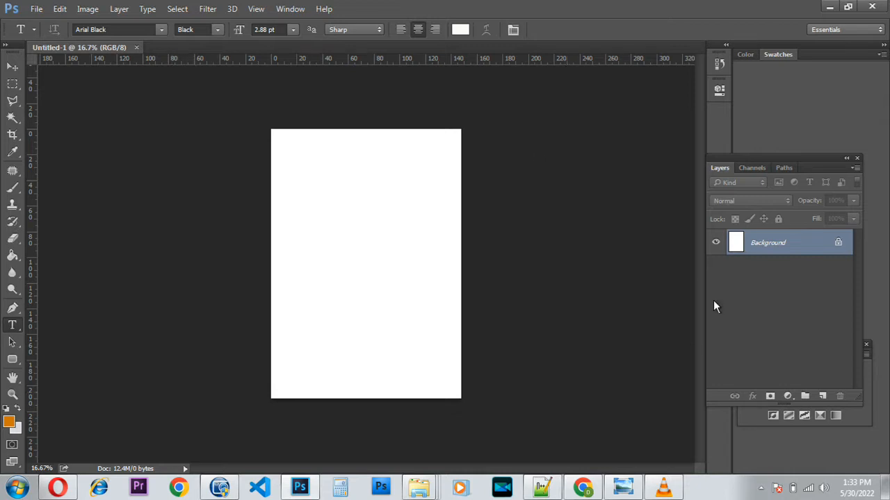
Drag the floral background JPG from New folder into Photoshop to open it.
click(829, 8)
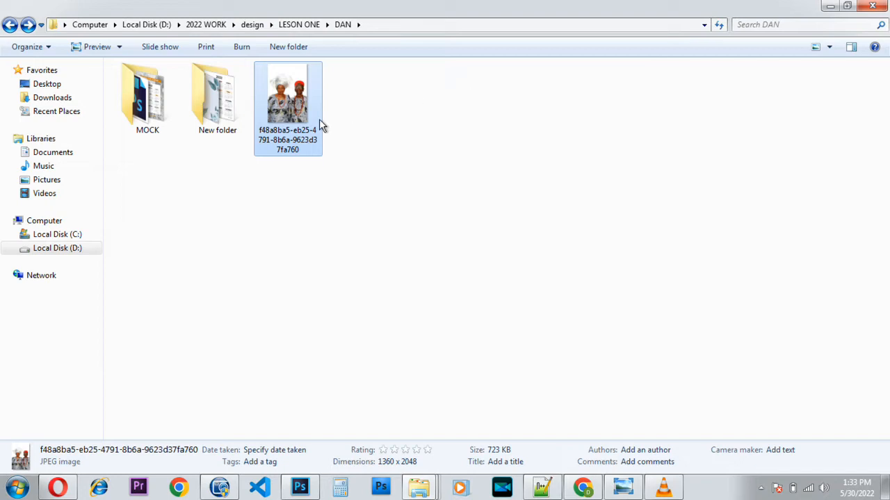
click(221, 121)
double_click(221, 121)
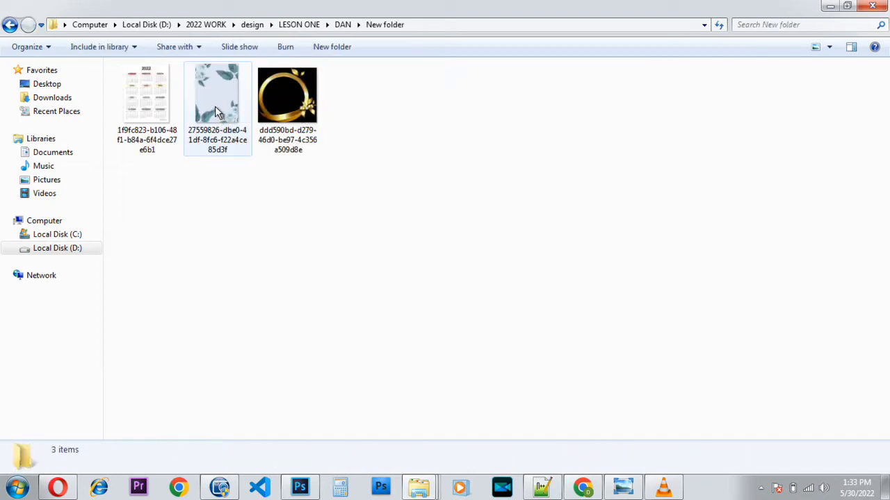
click(216, 83)
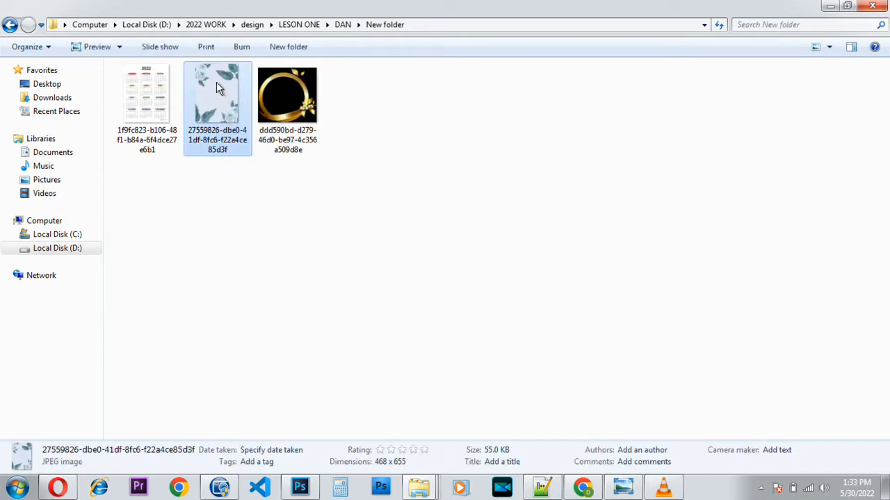
drag(217, 83, 304, 49)
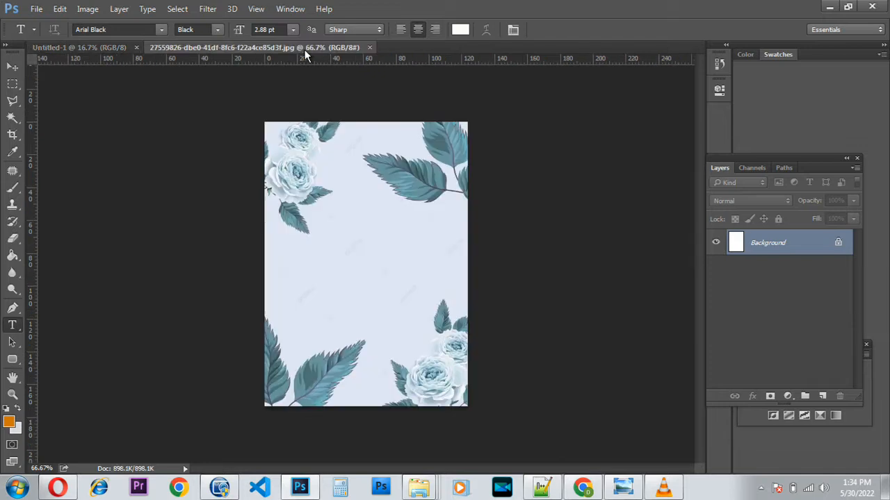
click(13, 69)
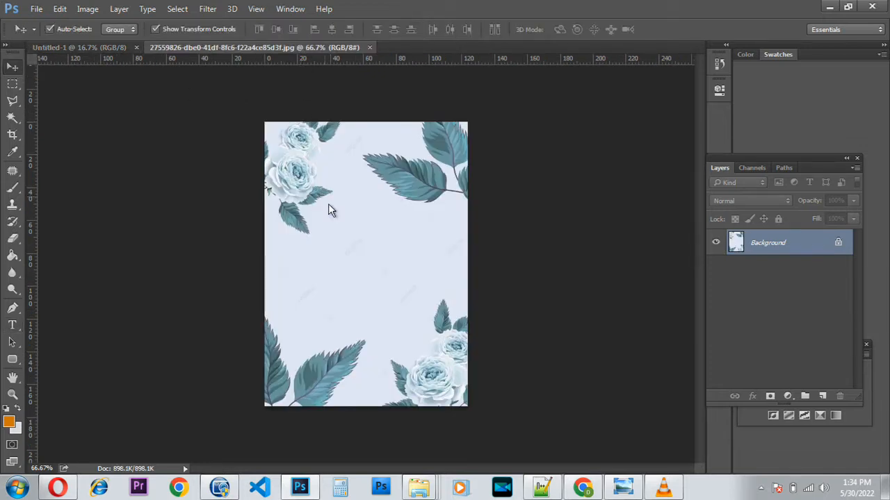
Move the floral image onto the Untitled-1 page as Layer 1.
drag(364, 259, 351, 248)
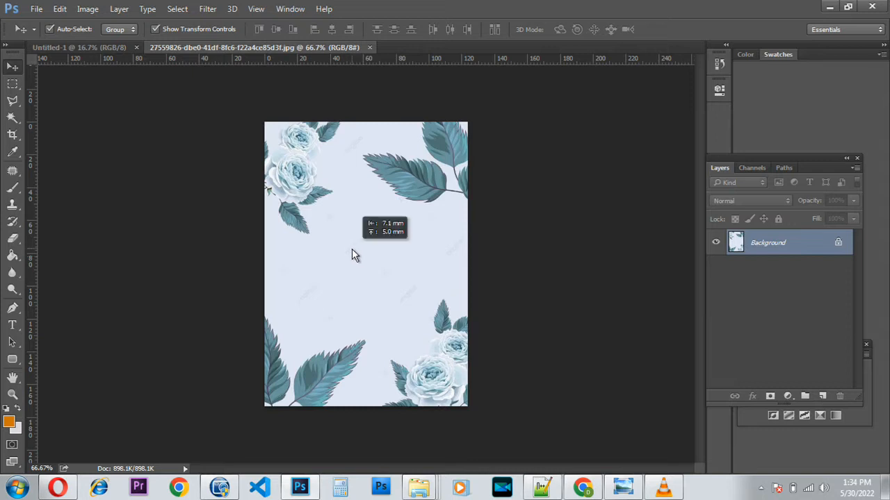
drag(352, 250, 107, 58)
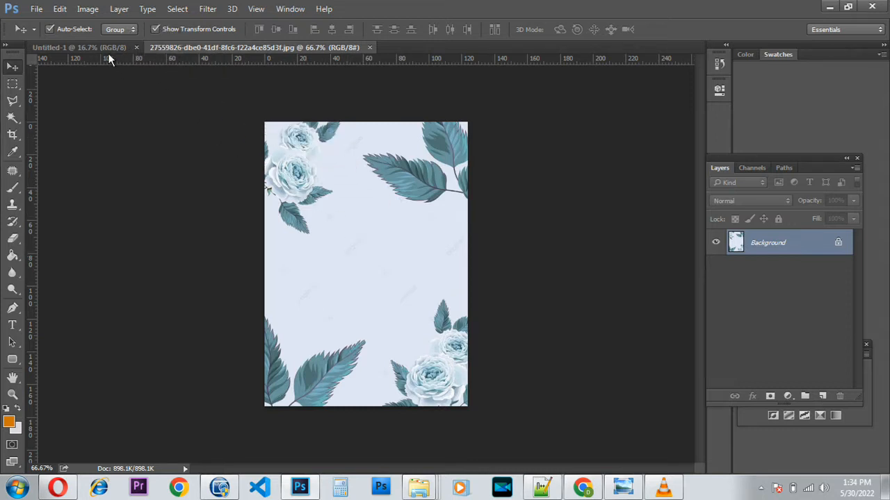
click(108, 51)
drag(107, 53, 114, 64)
drag(190, 187, 351, 295)
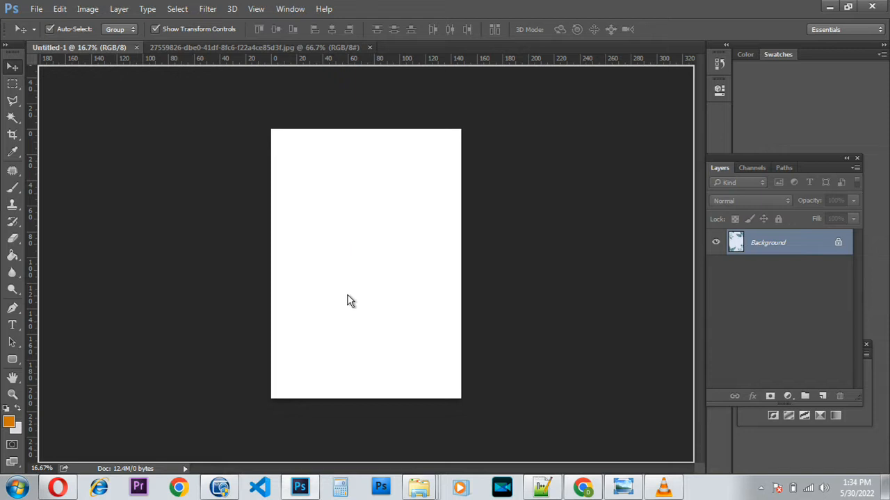
drag(350, 301, 347, 299)
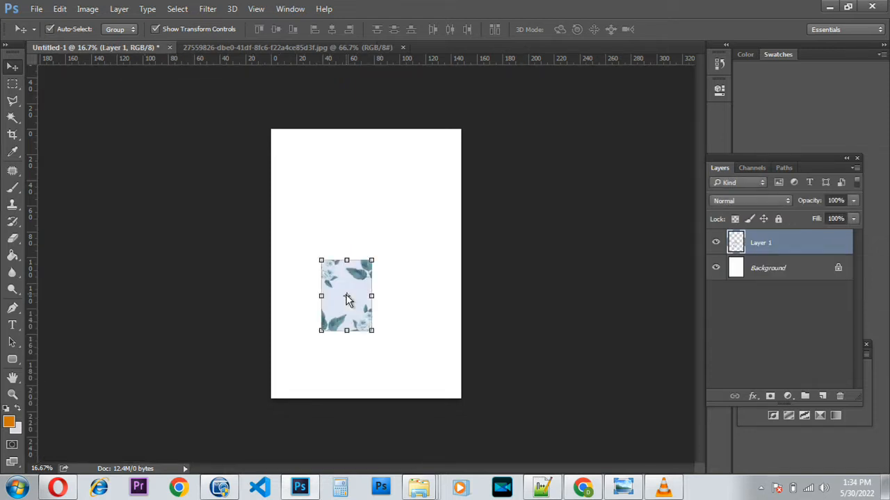
drag(359, 283, 310, 353)
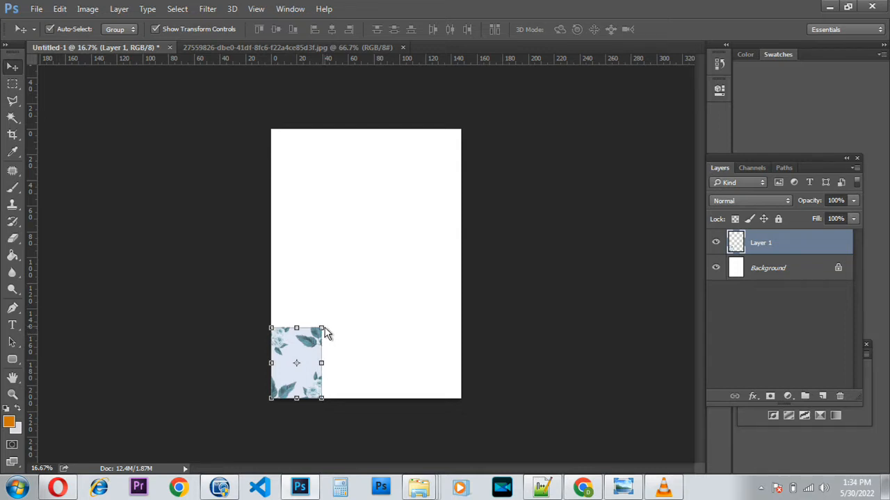
Scale the floral layer to about 388% so it covers the whole A5 page.
click(327, 335)
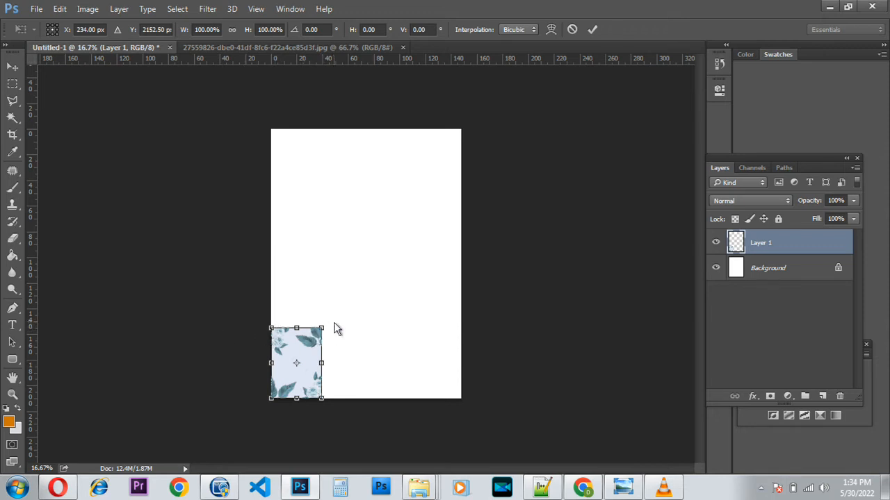
drag(322, 328, 473, 124)
key(Left)
key(Left)
key(Left)
key(Left)
key(Left)
key(Left)
key(Left)
key(Left)
key(Left)
key(Left)
key(Left)
key(Left)
key(Left)
key(Left)
key(Left)
key(Left)
key(Left)
key(Left)
key(Left)
key(Left)
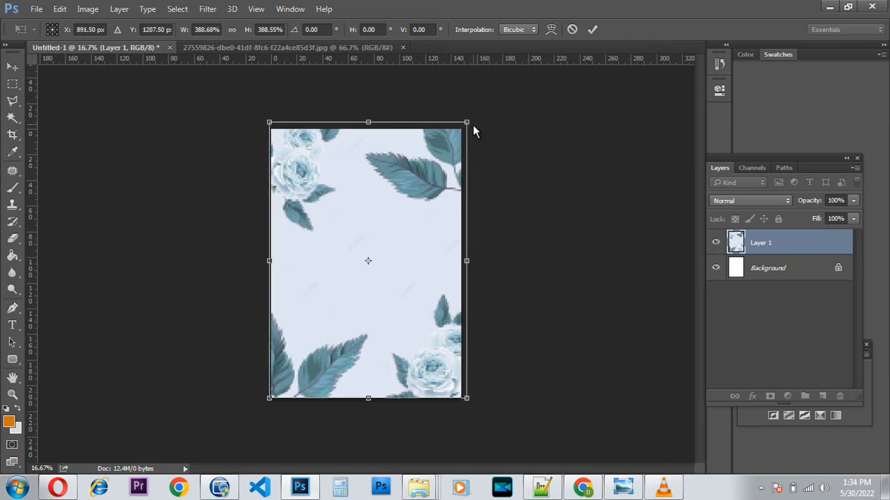
key(Down)
key(Down)
key(Down)
key(Down)
key(Down)
key(Down)
key(Down)
key(Down)
key(Down)
key(Down)
key(Down)
key(Down)
key(Left)
key(Left)
key(Left)
key(Left)
key(Left)
key(Left)
key(Left)
key(Left)
key(Left)
key(Left)
key(Left)
key(Left)
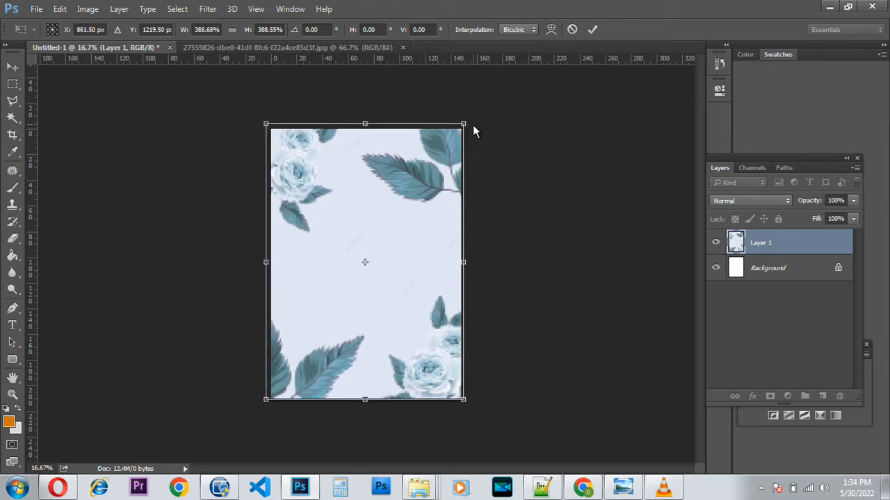
key(Down)
key(Down)
key(Down)
key(Down)
key(Down)
key(Down)
key(Down)
key(Down)
key(Down)
key(Down)
key(Down)
key(Down)
key(Down)
key(Down)
key(Down)
key(Down)
key(Down)
key(Down)
key(Down)
key(Down)
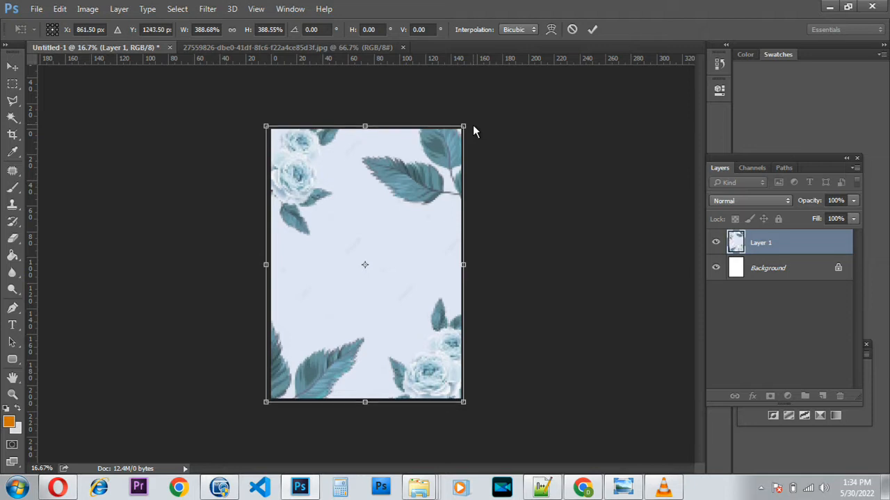
key(Right)
key(Right)
key(Right)
key(Right)
key(Right)
key(Right)
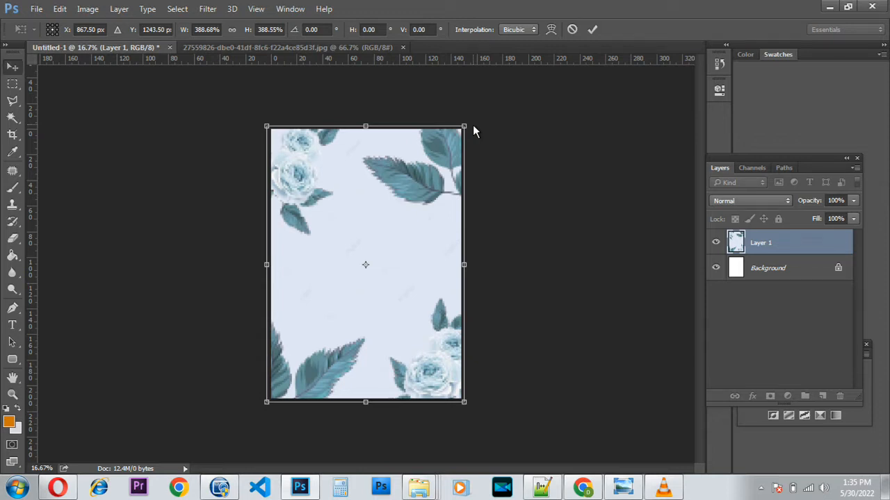
key(Return)
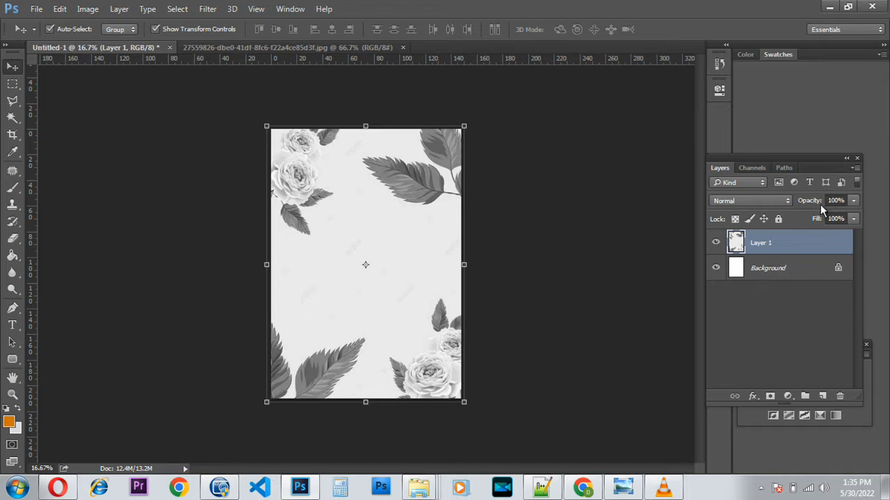
Set Layer 1's opacity to 49%.
drag(815, 203, 800, 210)
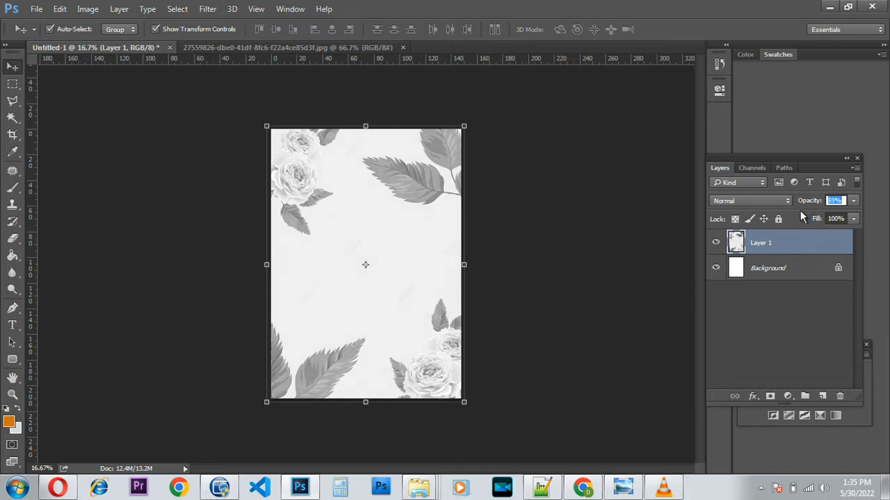
key(Down)
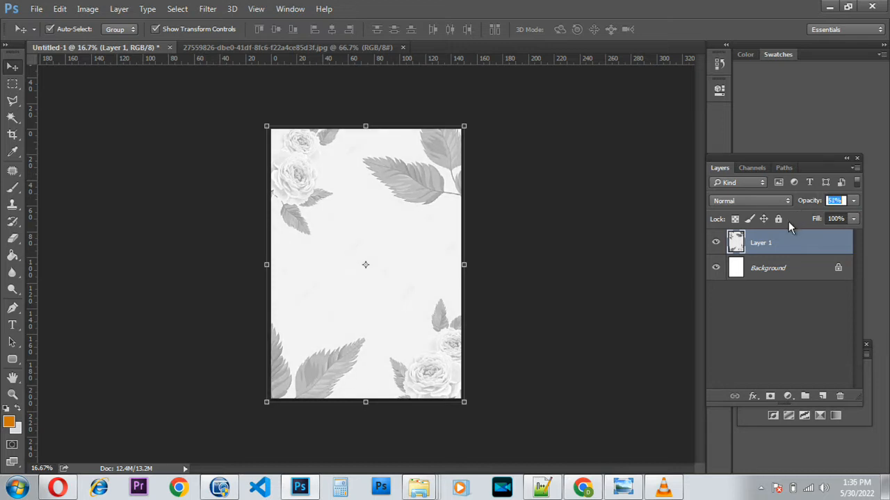
key(Down)
key(Down)
key(Return)
Drag the couple's portrait JPEG from the DAN folder into Photoshop.
click(831, 7)
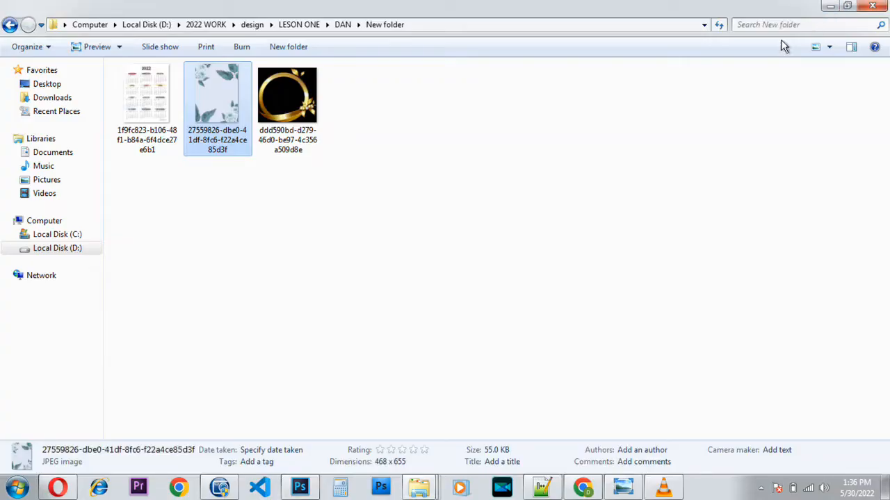
click(9, 25)
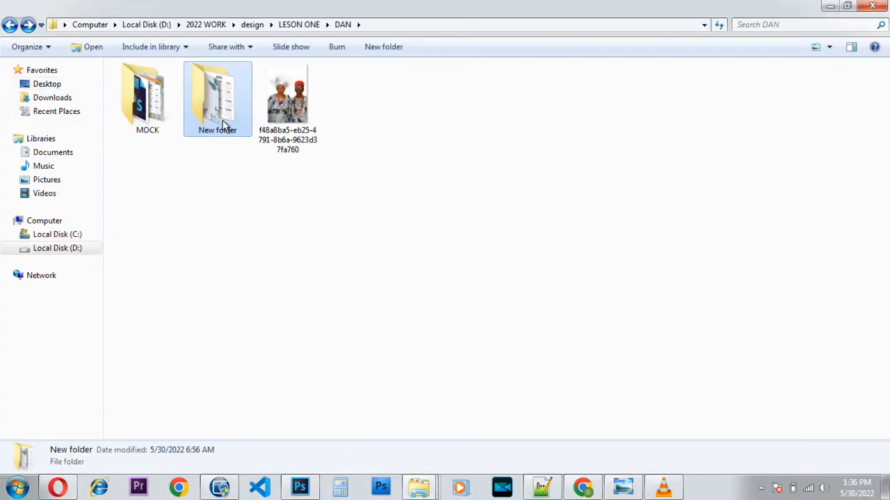
click(289, 100)
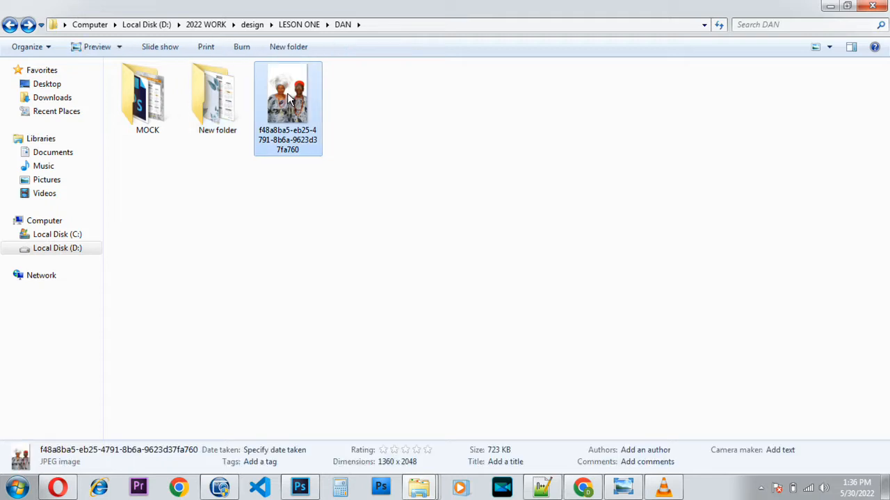
drag(290, 99, 438, 47)
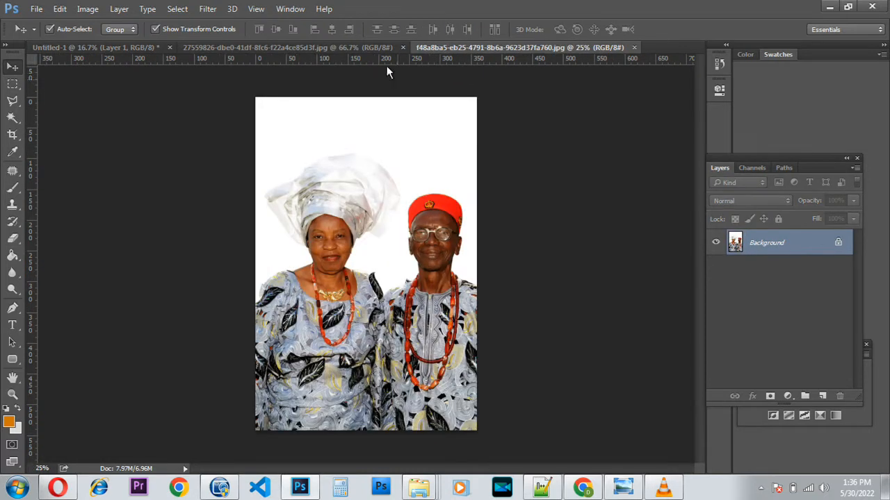
click(375, 47)
Close the floral document and place the portrait onto the cover as Layer 2.
click(402, 47)
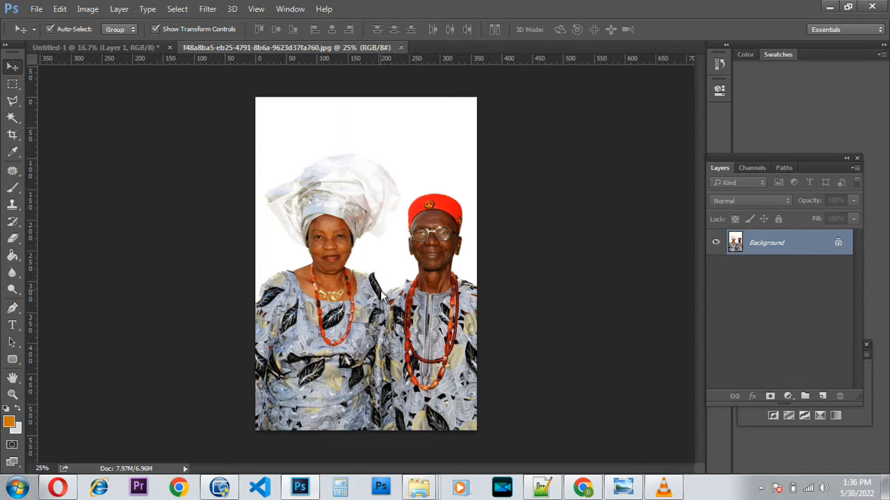
drag(383, 297, 364, 279)
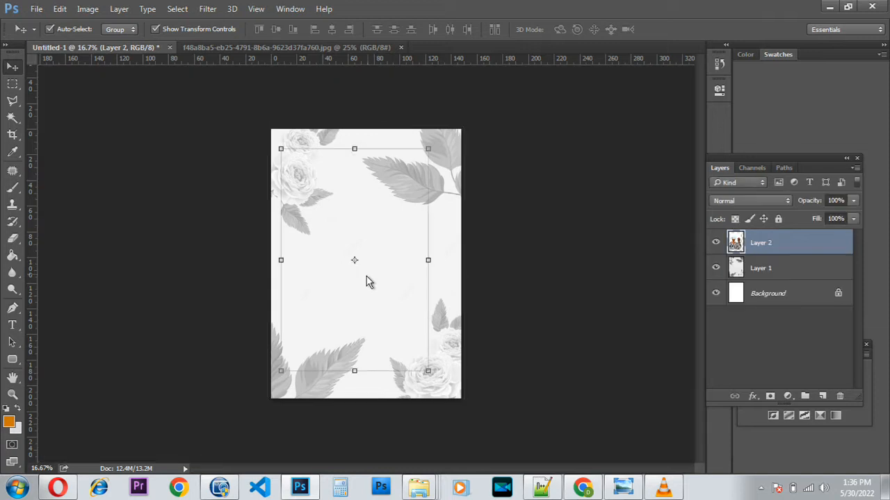
drag(379, 321, 369, 347)
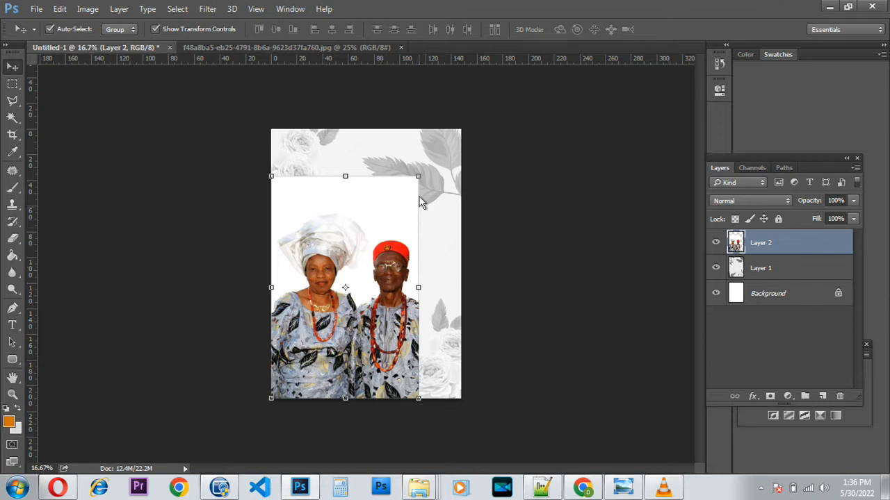
Enlarge the portrait to fill the page and desaturate it to black and white.
drag(419, 179, 515, 7)
drag(414, 270, 373, 271)
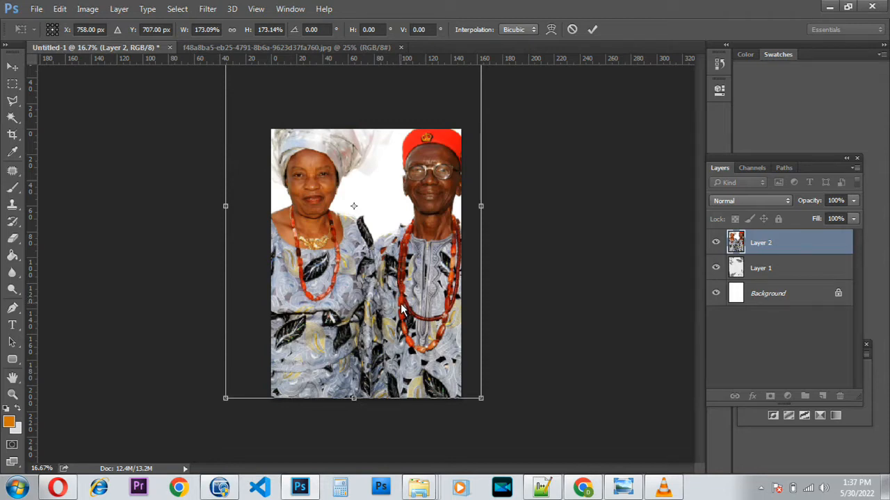
key(Return)
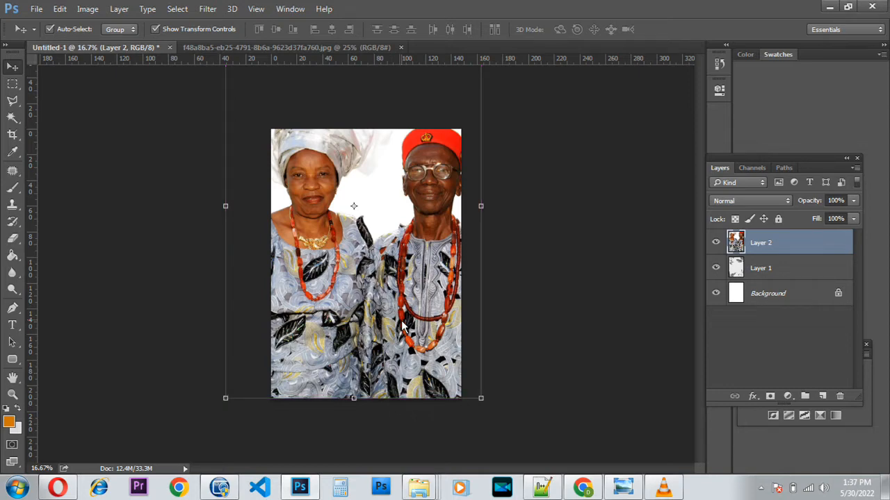
key(ctrl+shift+u)
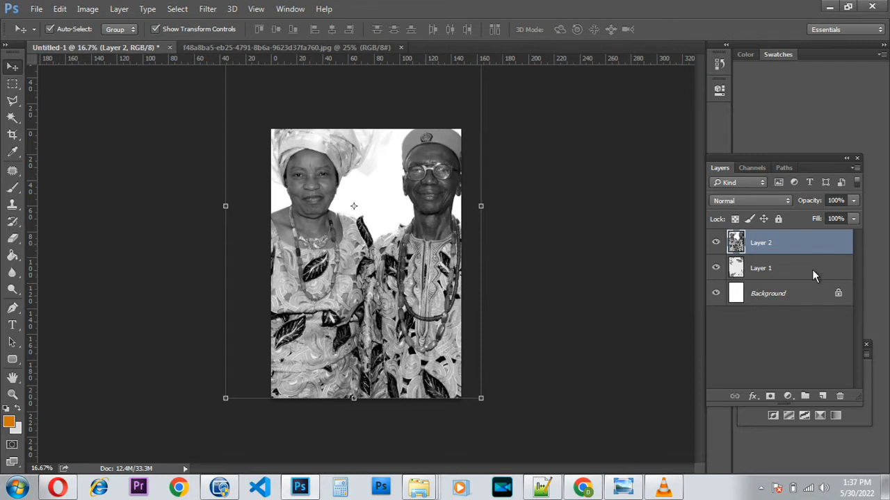
Set Layer 2's opacity to 70% with the Opacity slider.
click(853, 201)
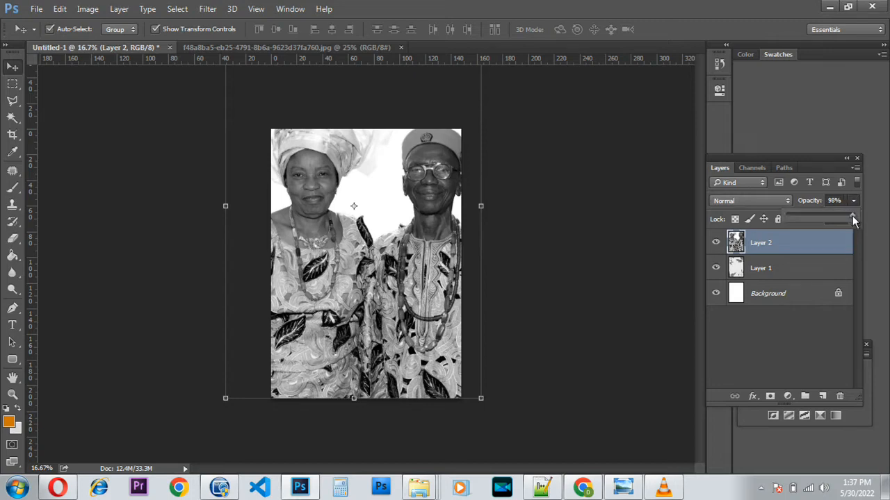
drag(843, 222, 819, 235)
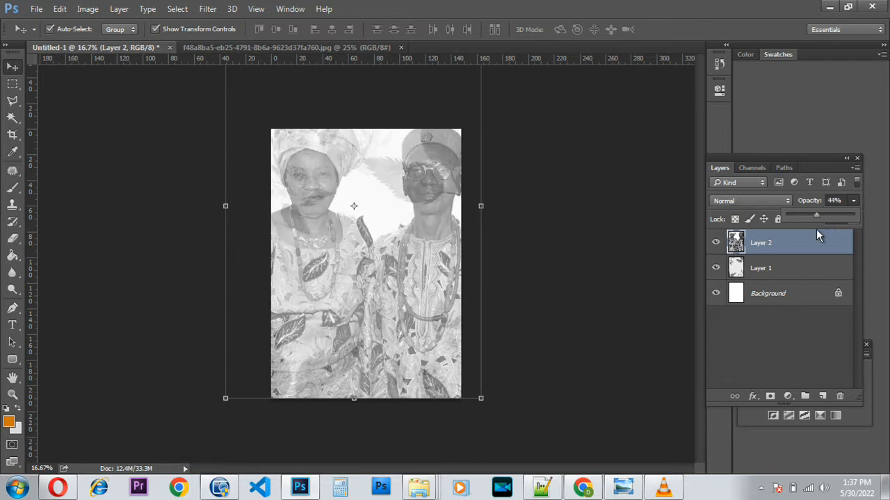
drag(818, 237, 827, 249)
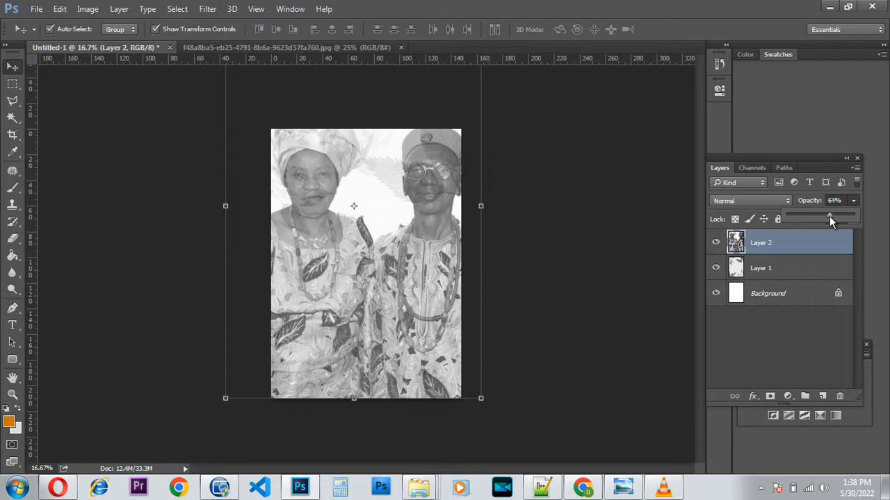
drag(834, 225, 833, 237)
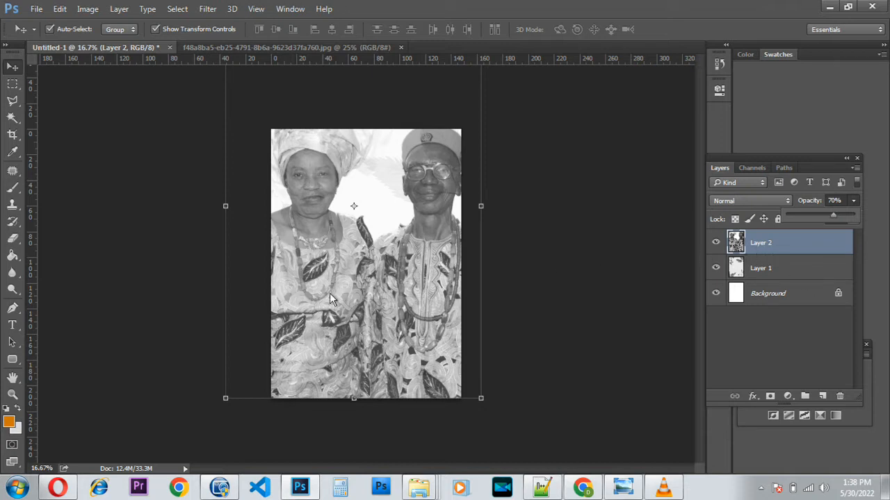
click(417, 319)
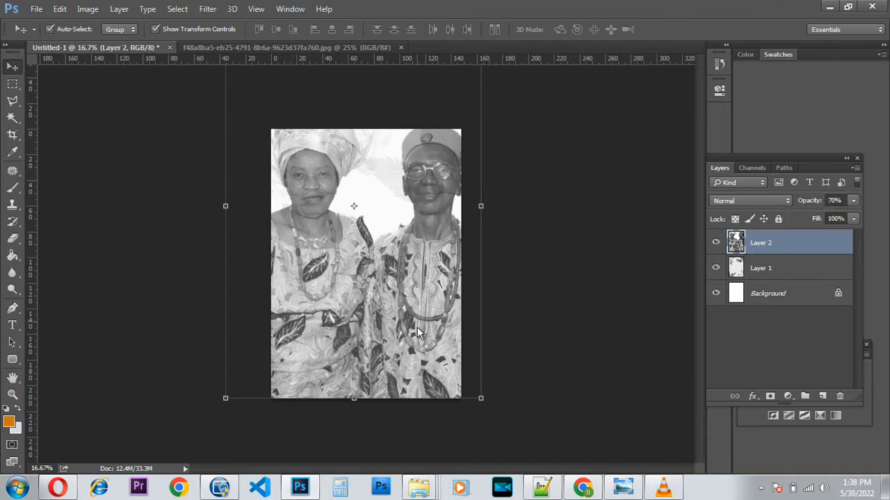
Drag the 2022 calendar JPEG from New folder onto Photoshop's document tab bar.
click(829, 10)
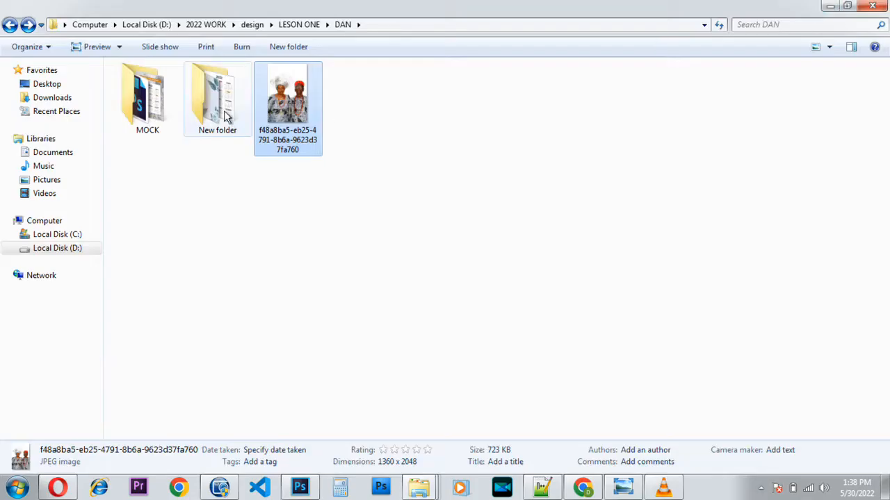
double_click(229, 112)
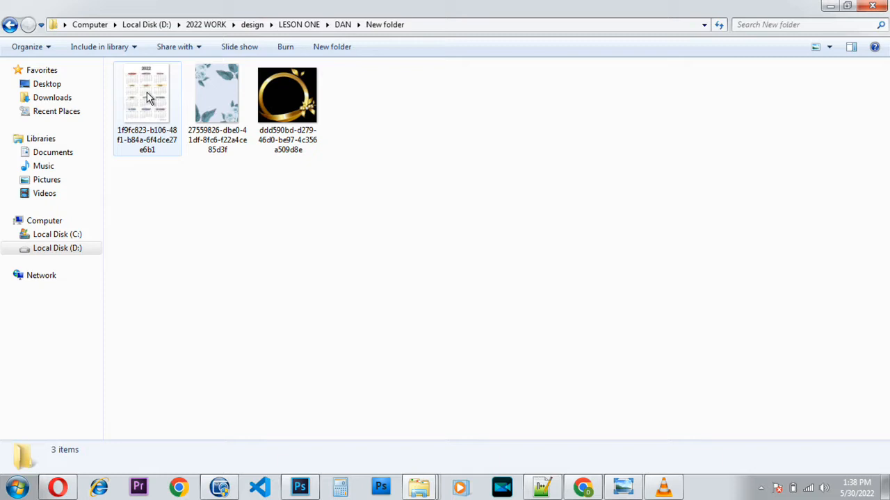
click(146, 97)
drag(147, 97, 444, 51)
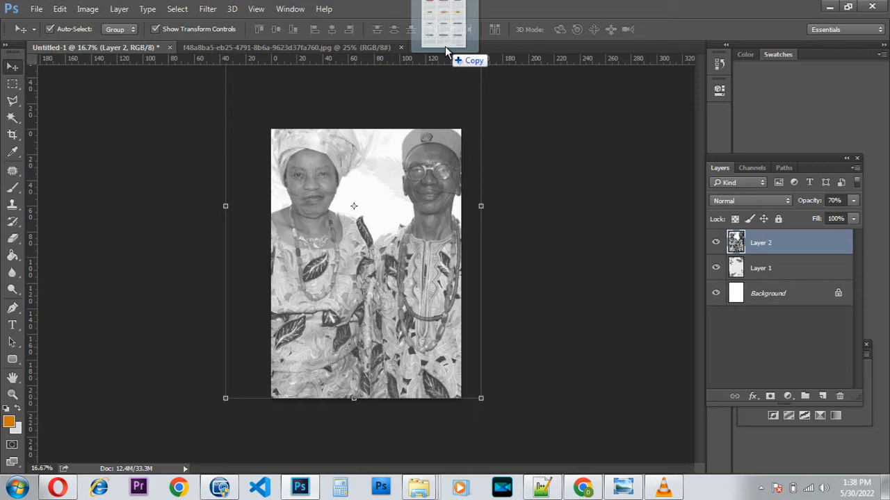
Open the 2022 calendar image, close the couple photo, and drag the calendar toward Untitled-1.
drag(445, 46, 445, 46)
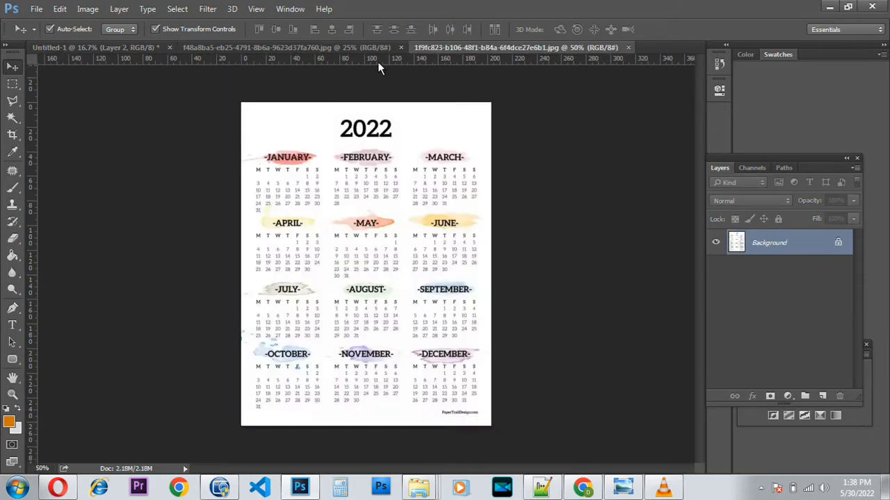
click(385, 48)
click(400, 47)
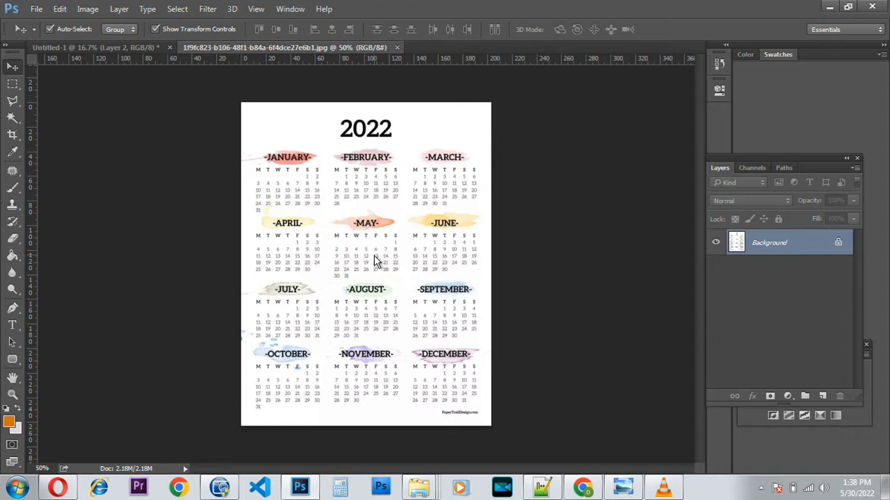
drag(352, 255, 305, 210)
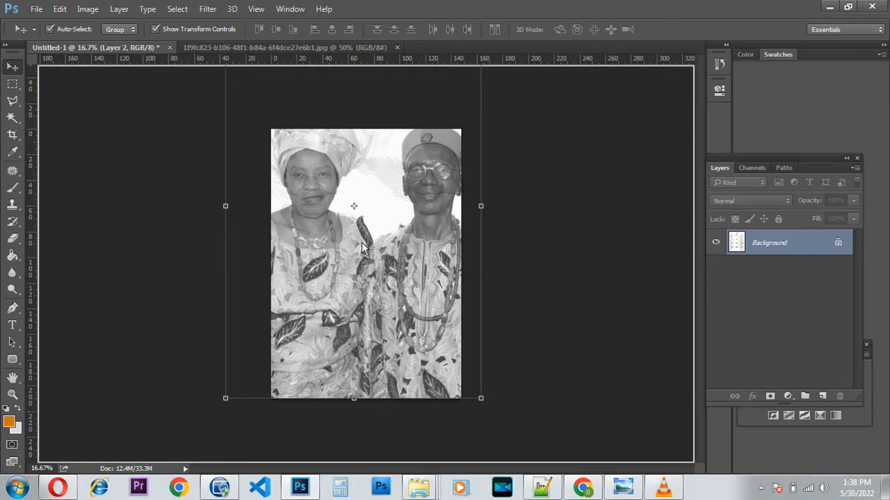
Drop the calendar onto the Untitled-1 cover as a new layer and enlarge it.
drag(372, 258, 314, 339)
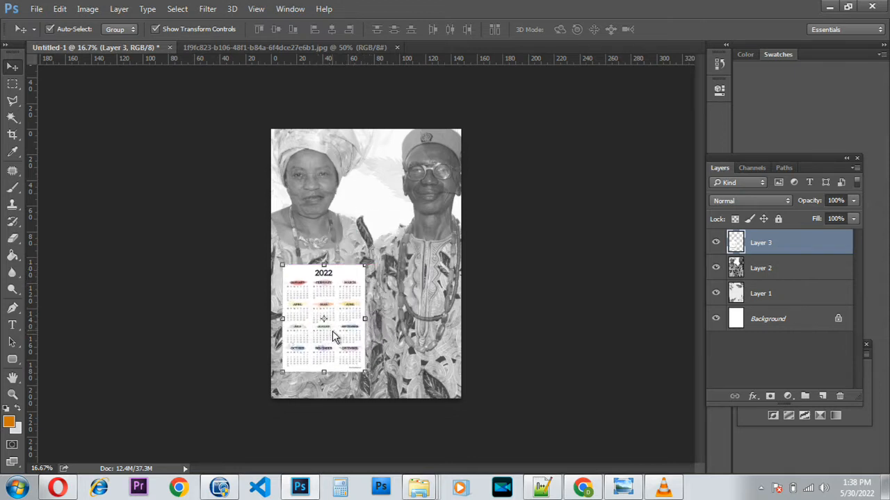
drag(366, 266, 442, 164)
key(Return)
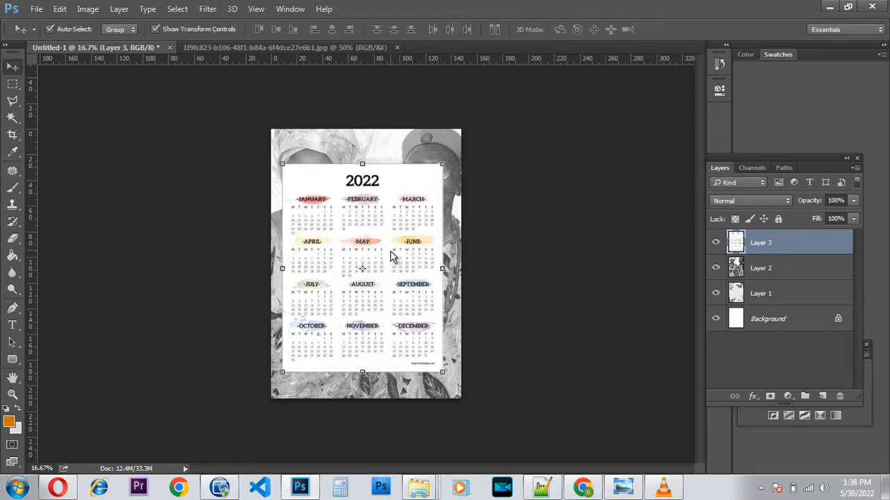
Refine the calendar's size to about 86.5% and position it centred over the lower portrait.
drag(391, 258, 393, 276)
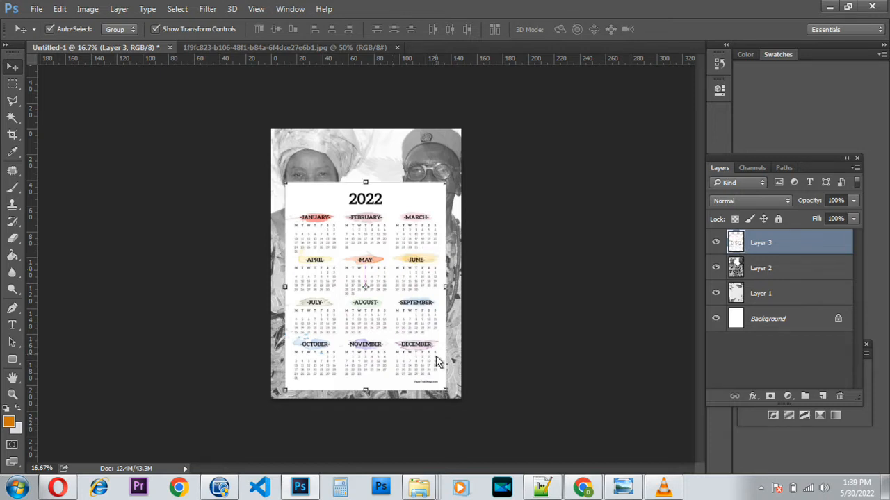
drag(446, 393, 415, 354)
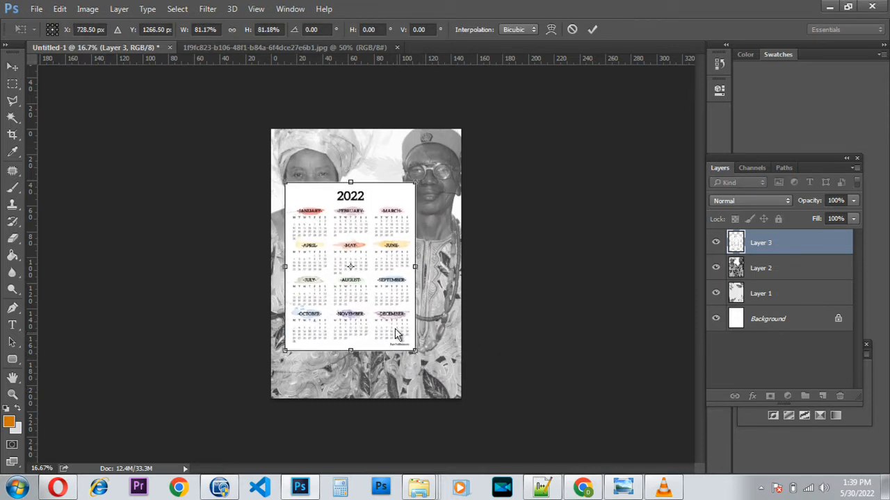
drag(383, 320, 404, 323)
drag(429, 354, 438, 361)
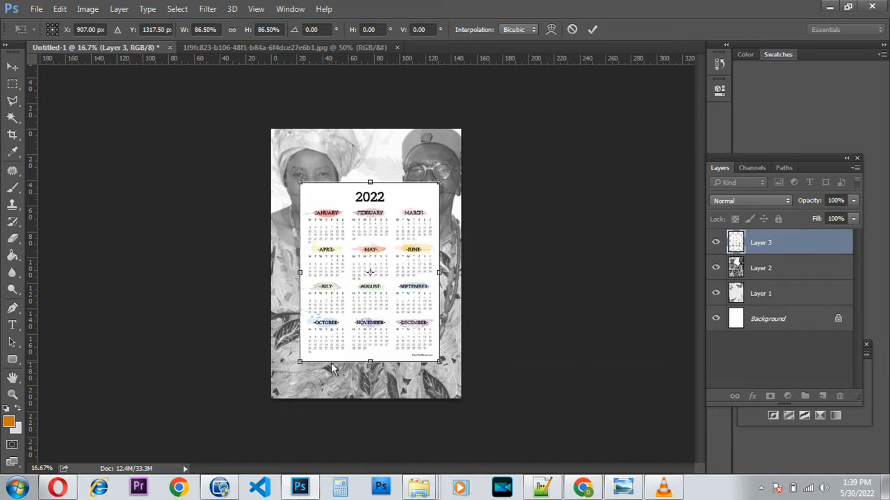
drag(299, 363, 297, 370)
key(Return)
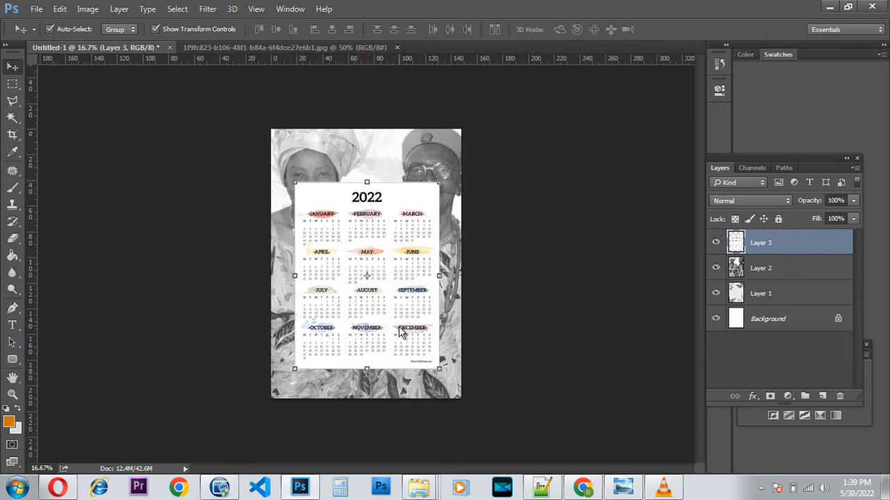
key(Up)
key(Up)
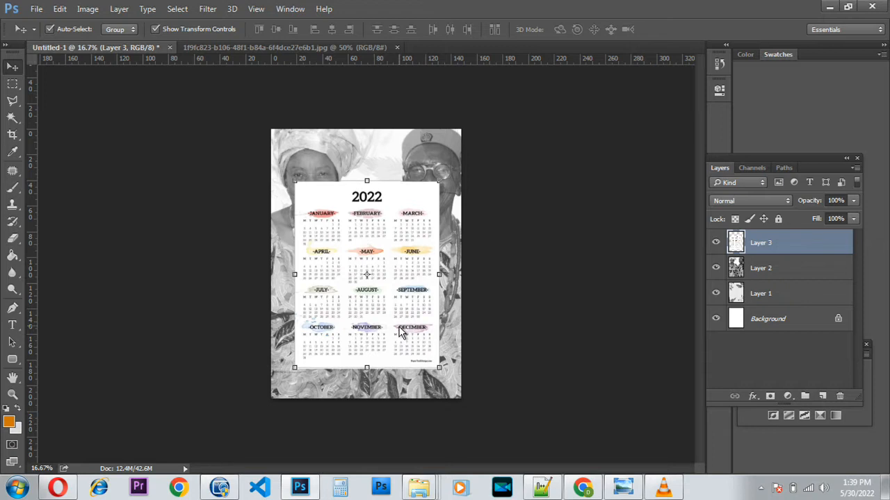
key(Right)
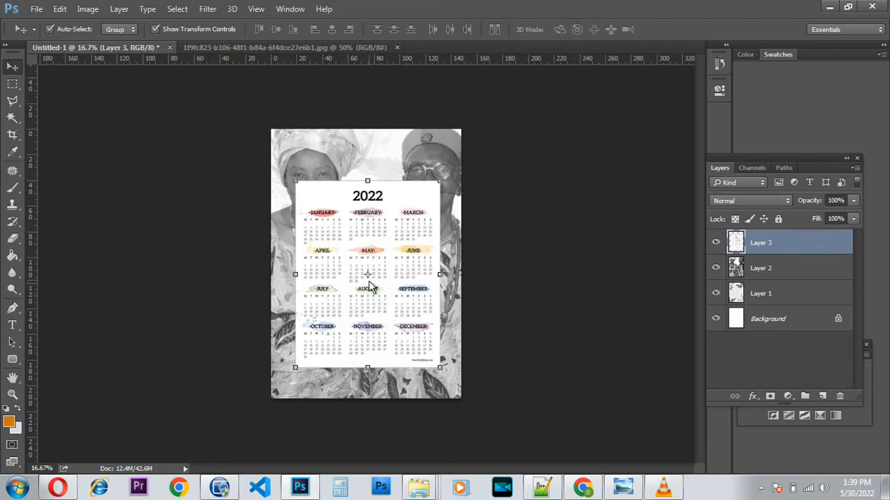
Zoom in, add a new layer, and marquee a long rectangle across the upper photo.
scroll(391, 210, up, 1)
scroll(387, 139, up, 5)
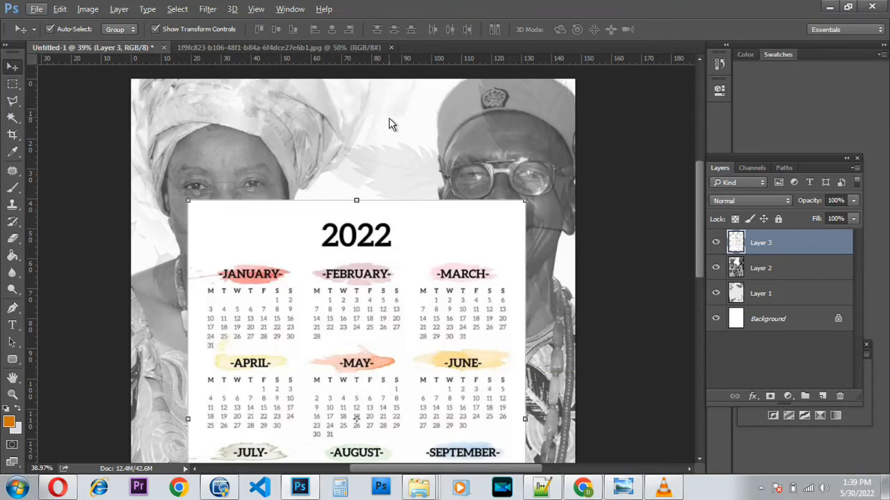
scroll(388, 157, up, 2)
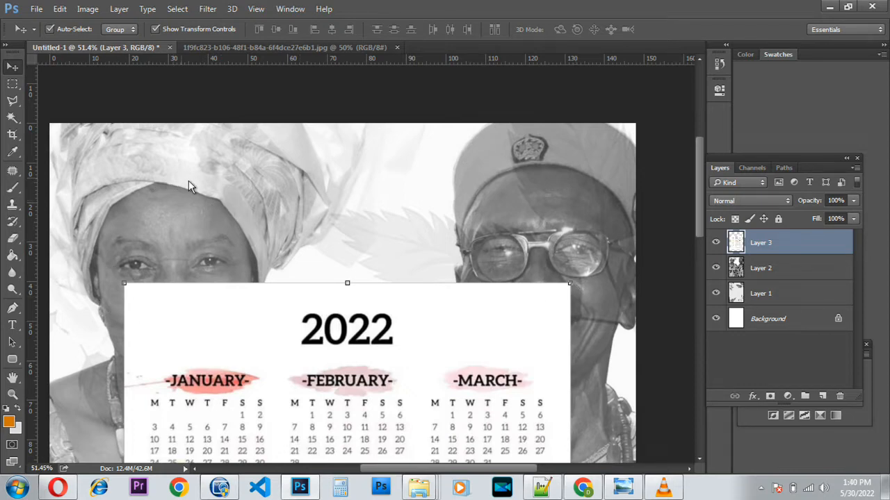
click(10, 87)
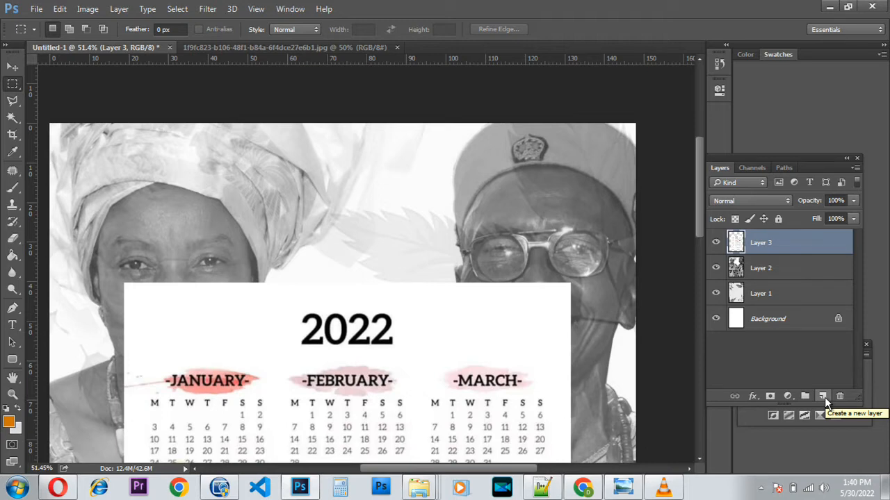
click(824, 397)
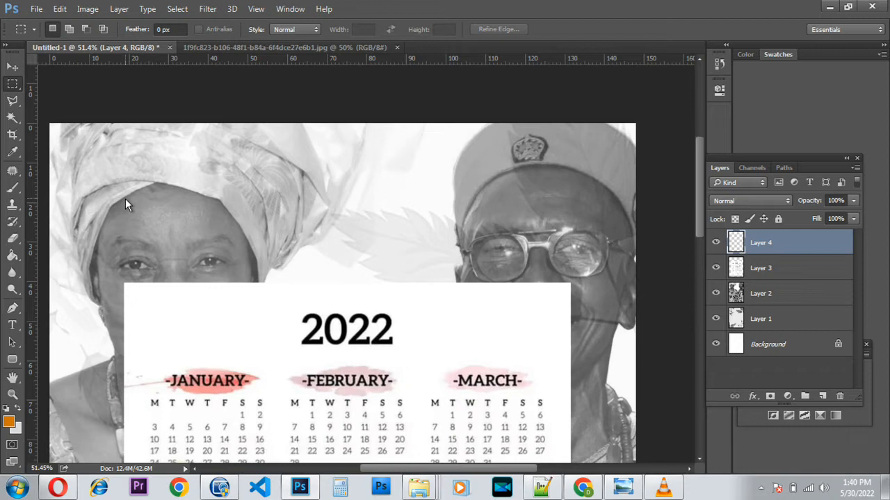
drag(119, 196, 571, 233)
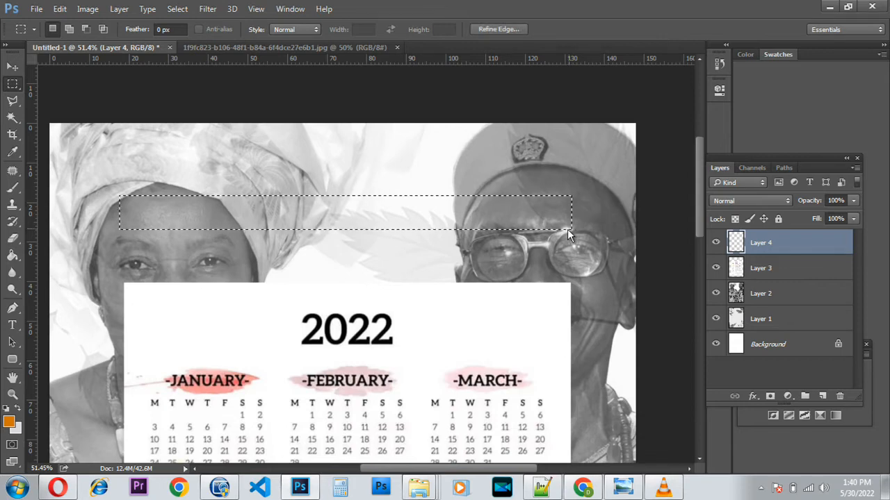
Fill the rectangle with the orange foreground colour and deselect it.
click(10, 423)
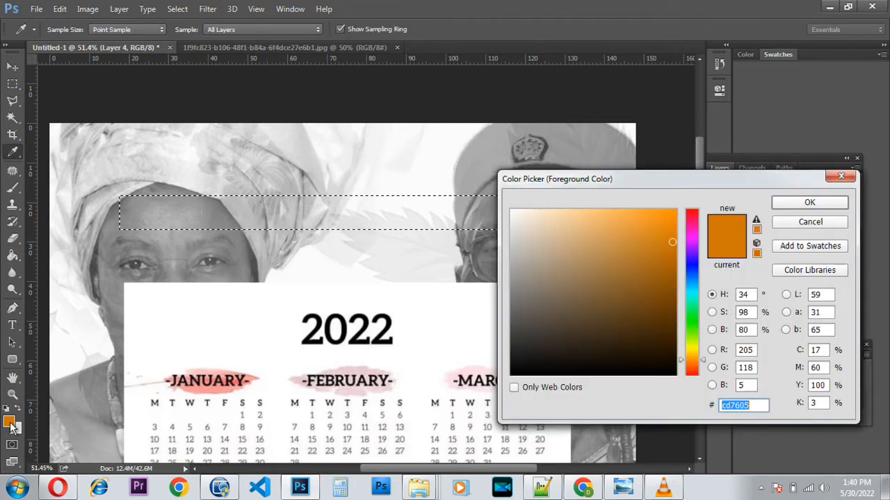
click(836, 209)
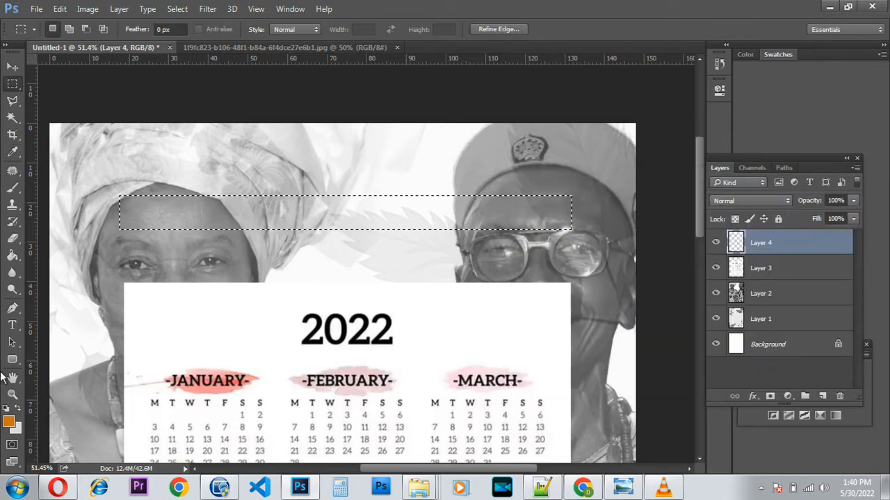
click(9, 422)
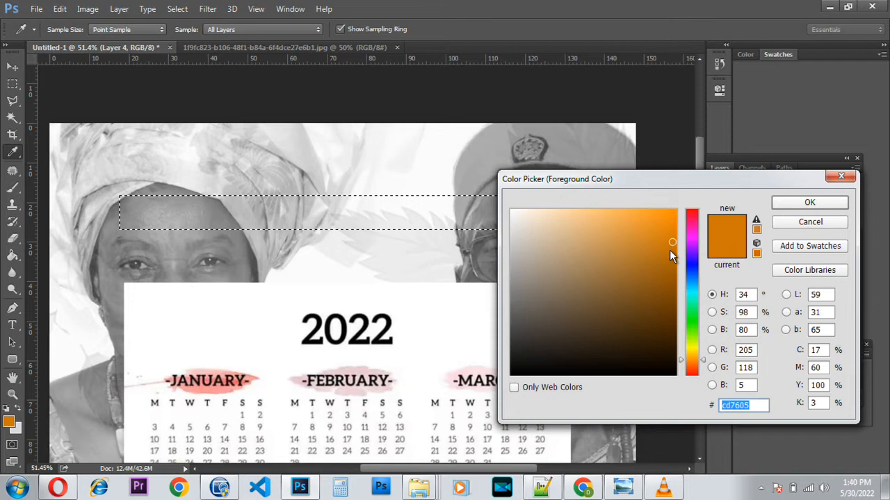
click(787, 205)
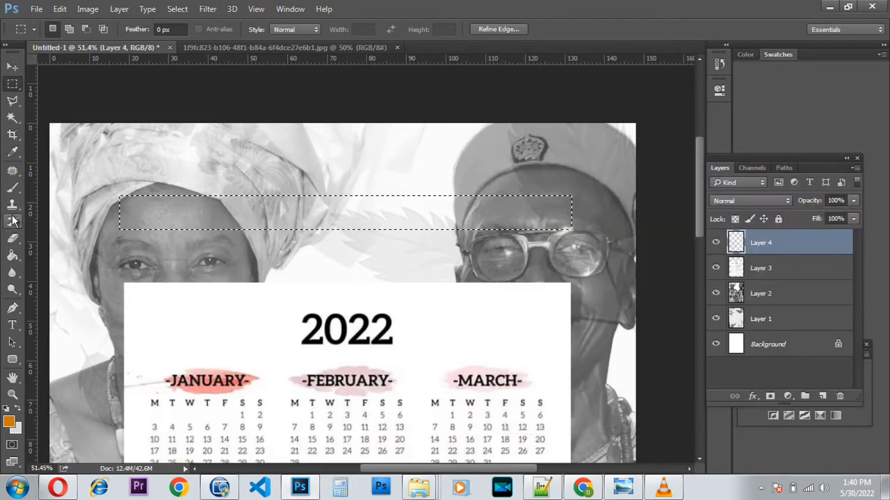
click(12, 256)
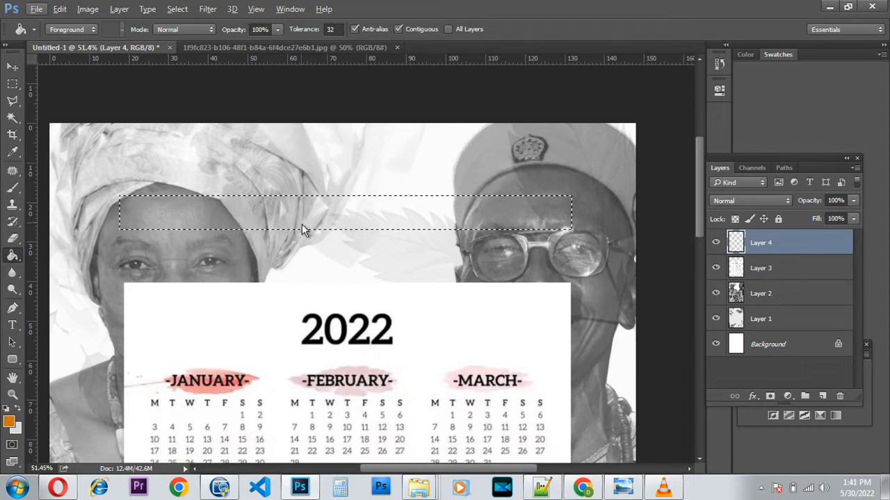
click(339, 216)
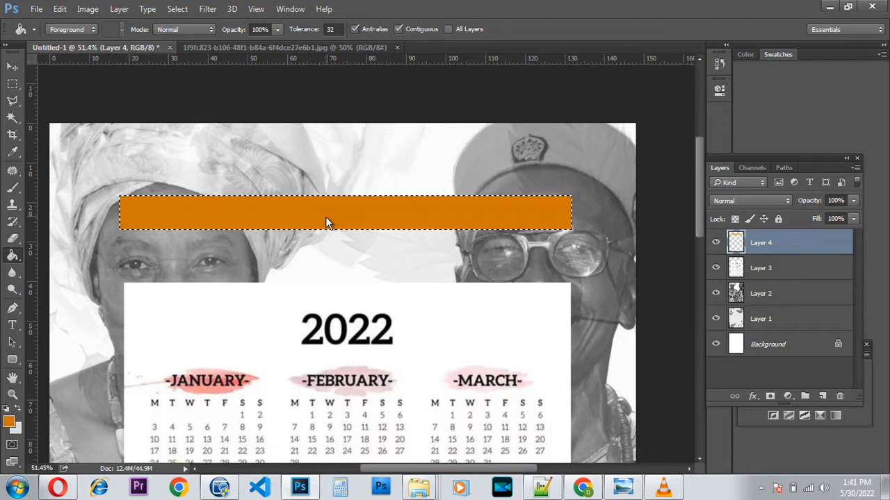
key(ctrl+d)
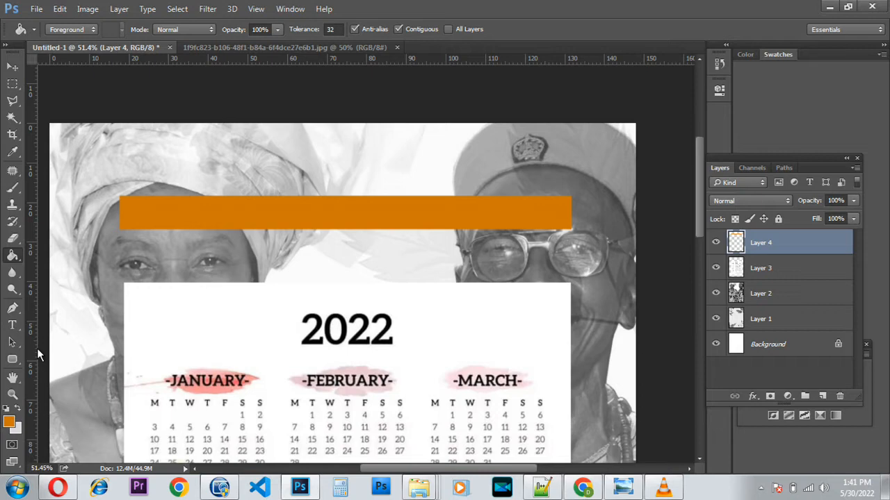
Start a text layer on the orange bar with white colour at 10 pt.
click(11, 325)
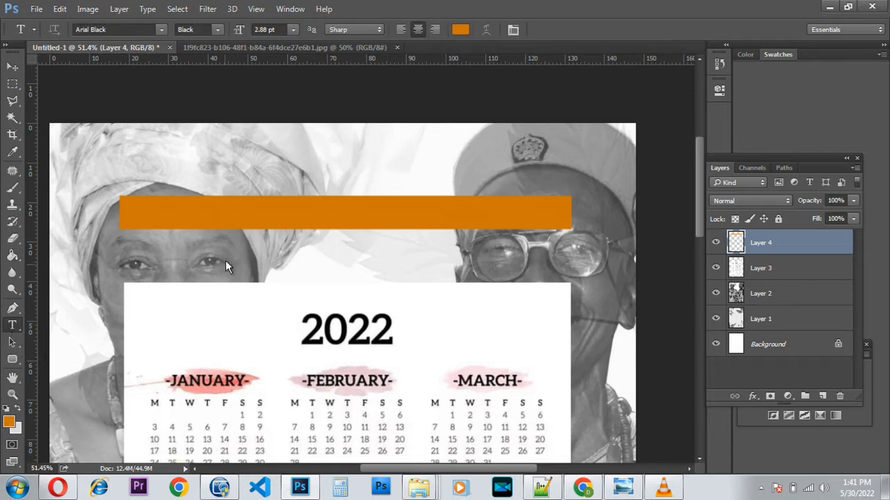
click(129, 217)
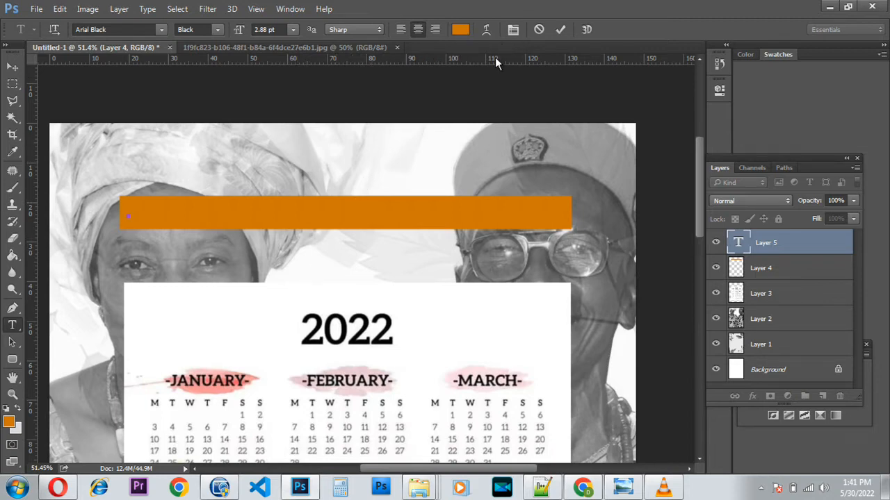
click(459, 29)
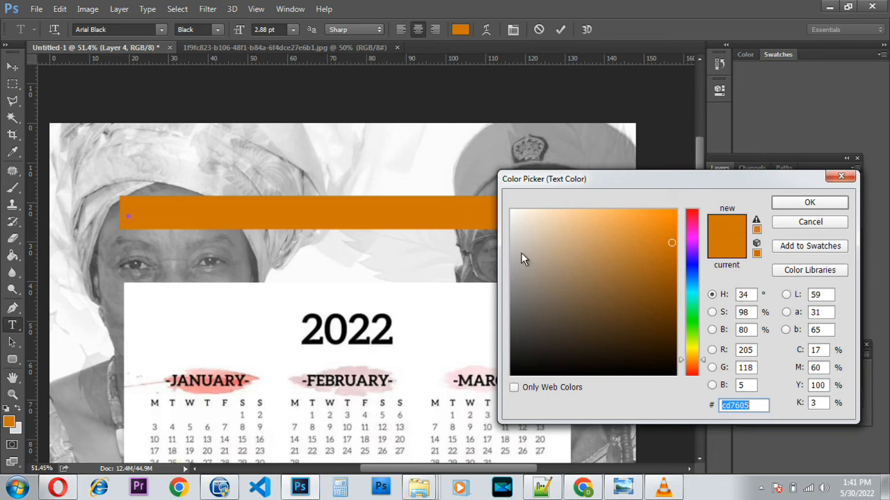
click(512, 211)
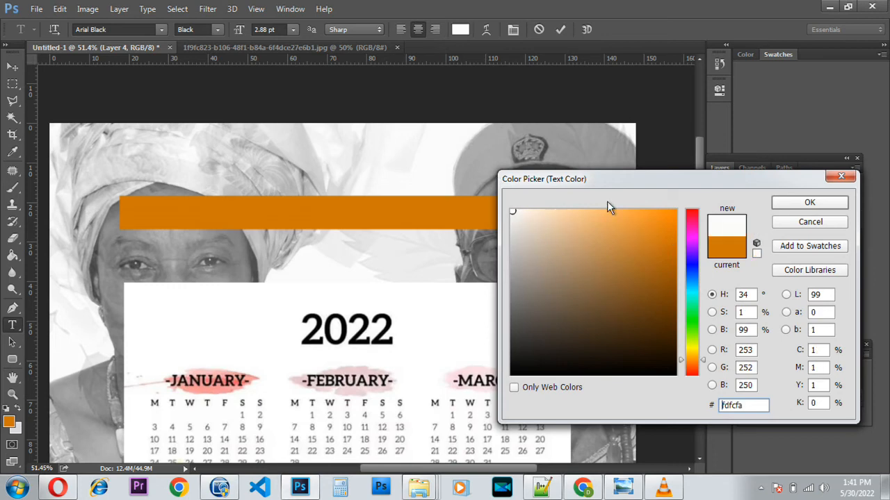
click(785, 203)
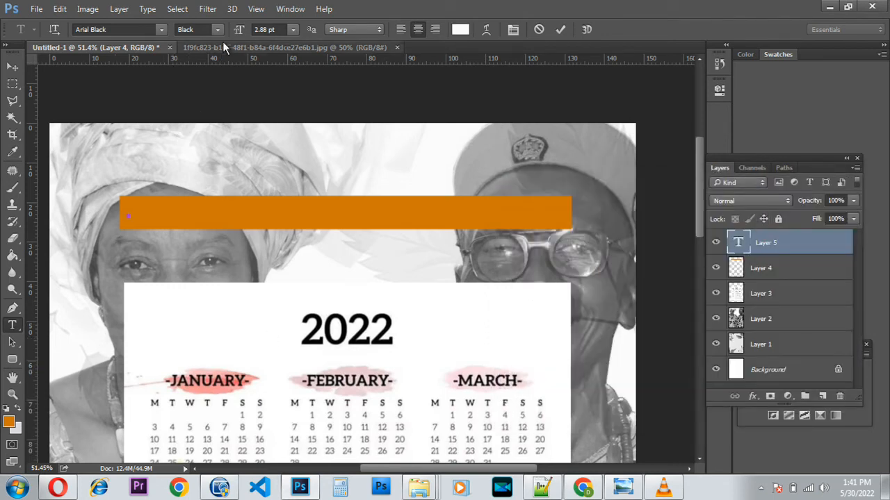
click(293, 29)
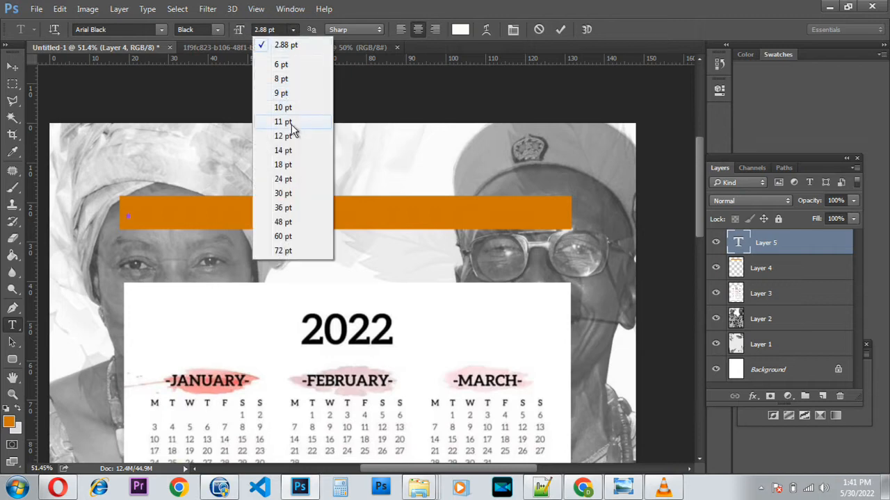
click(285, 66)
click(293, 29)
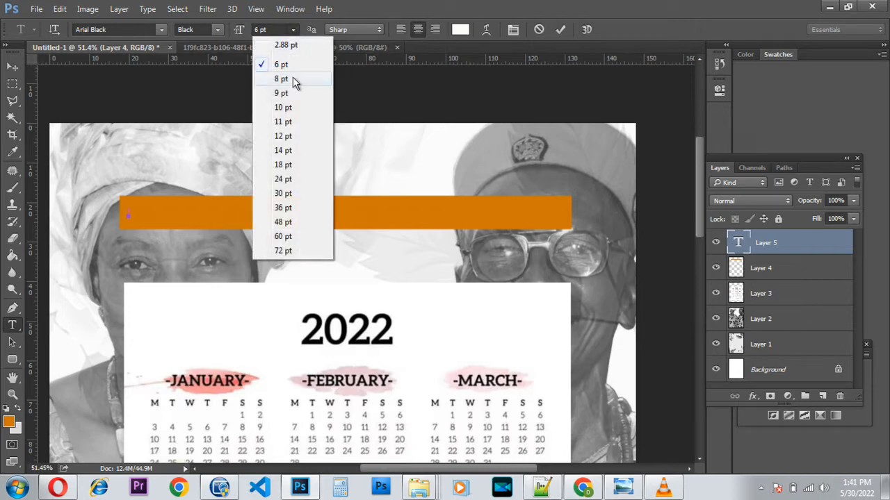
click(290, 107)
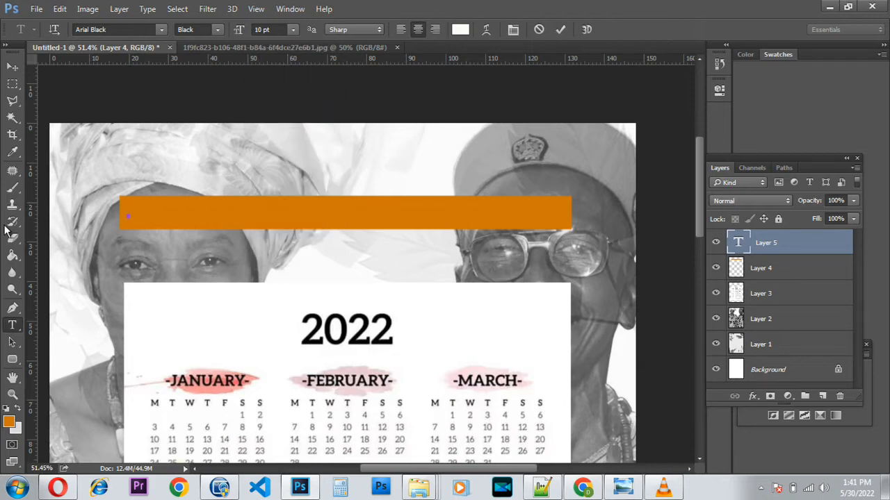
Type 'Thanks for coming..', commit it, and move it onto the bar's left end.
text(Thanks for)
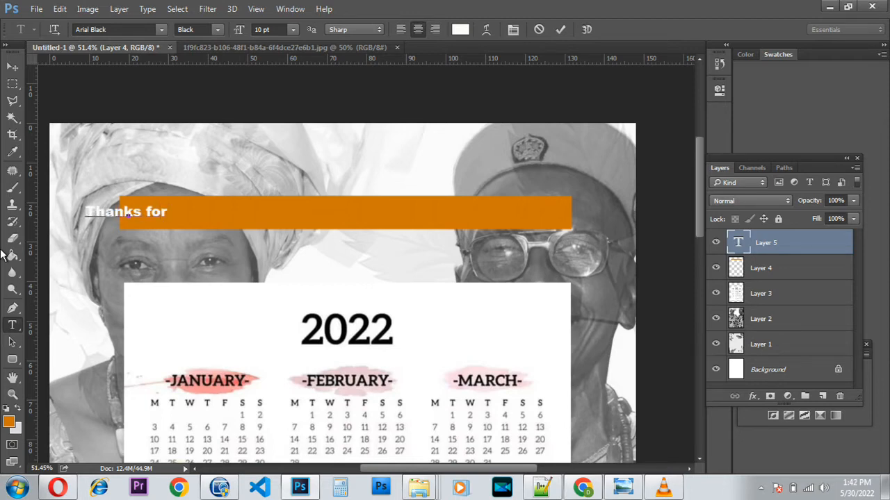
text( co)
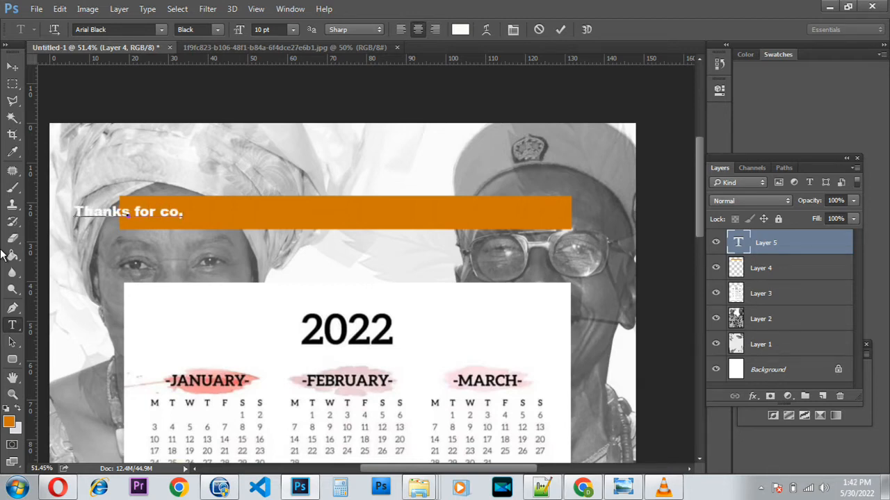
text(min)
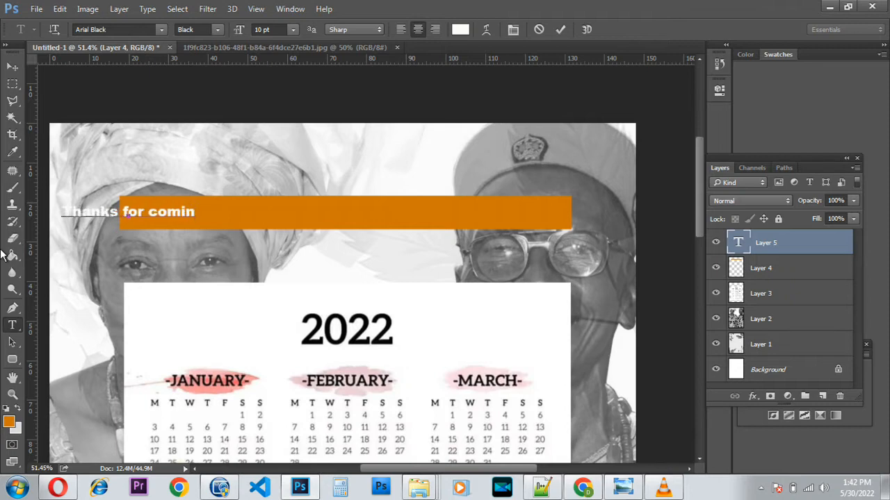
text(g)
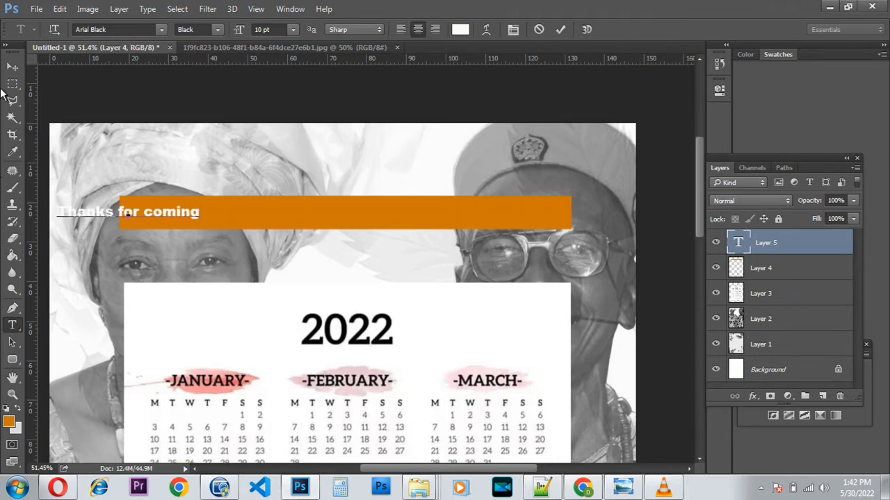
text(..)
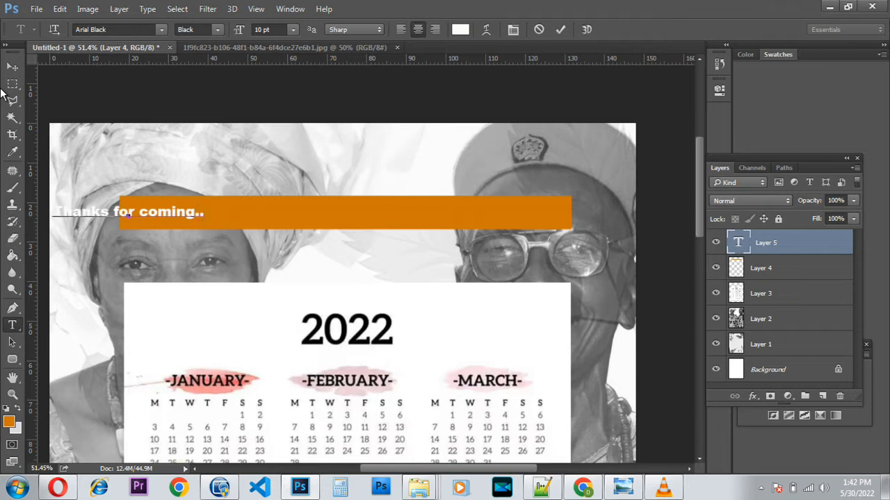
click(562, 30)
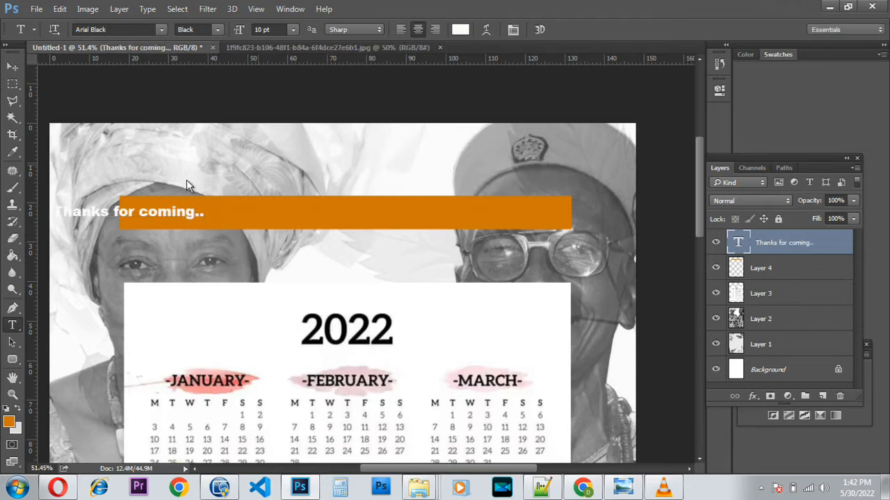
click(12, 66)
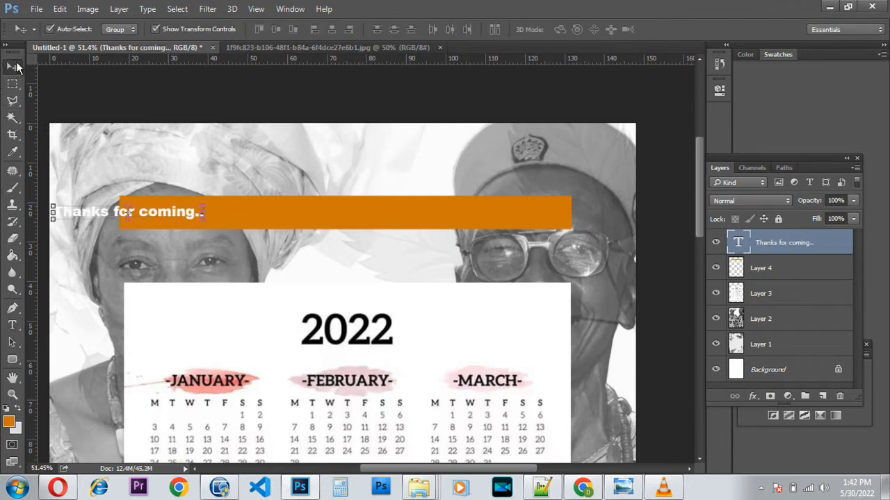
drag(171, 220, 234, 224)
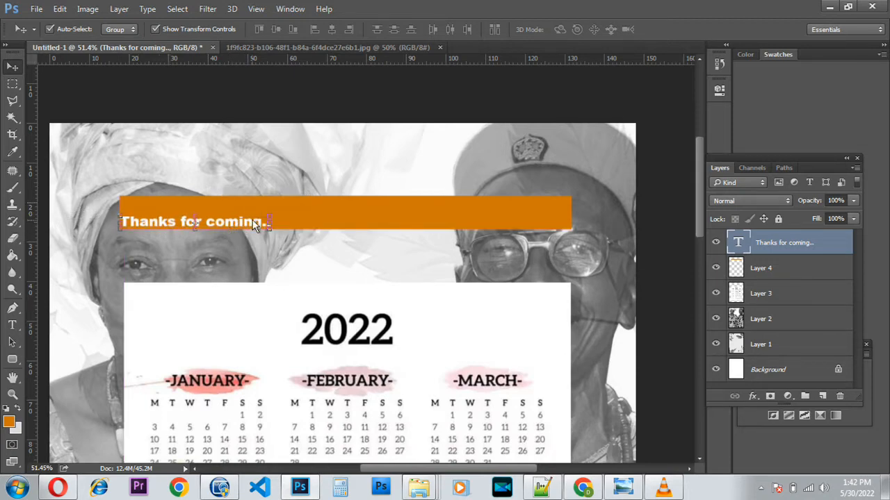
Enlarge the headline to about 222% and shift it right to centre it in the banner.
drag(275, 219, 460, 192)
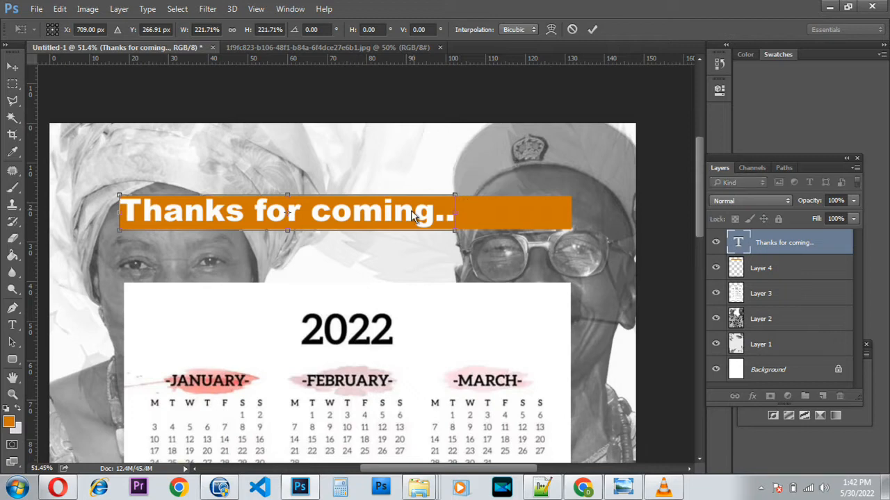
key(Return)
drag(396, 214, 443, 221)
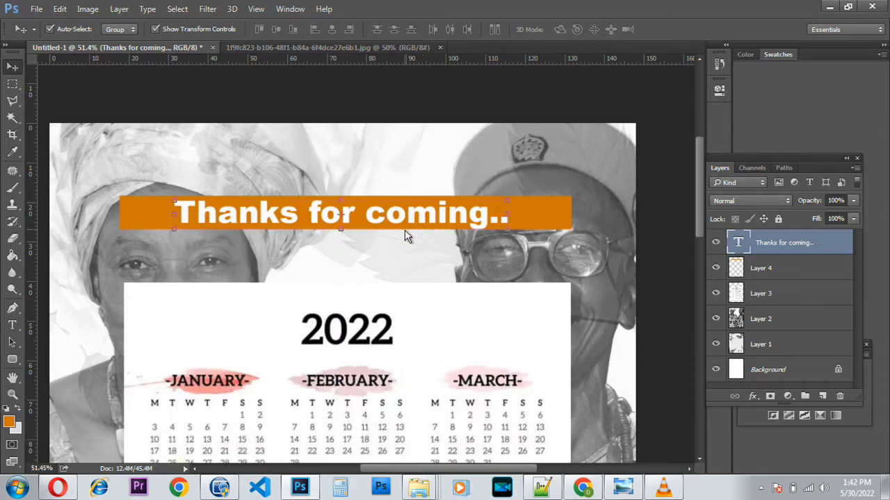
click(12, 325)
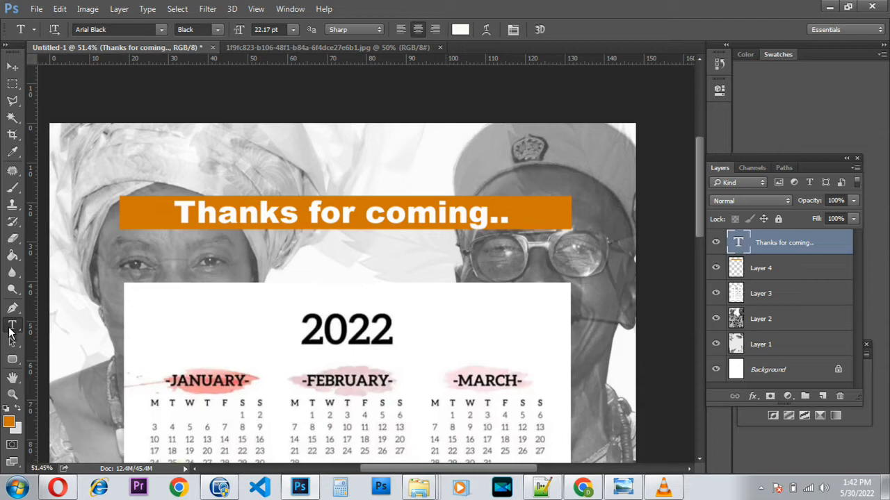
Change the headline font to Arial Bold Italic.
click(160, 31)
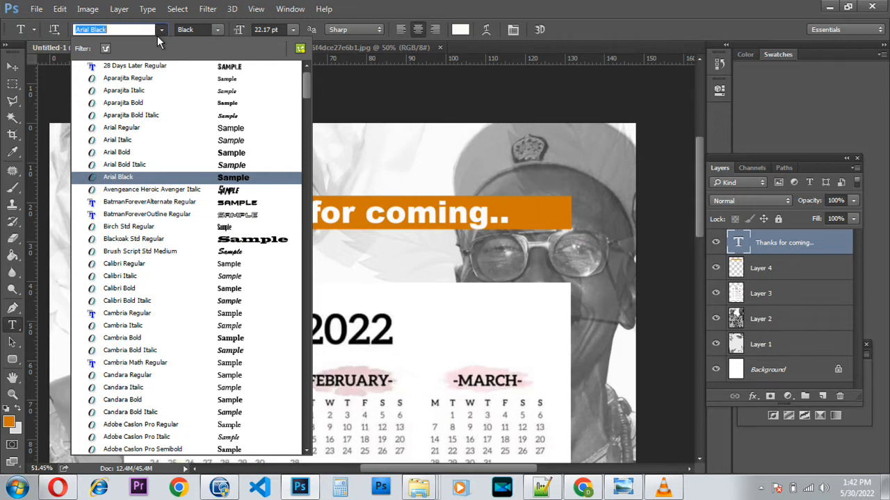
key(BackSpace)
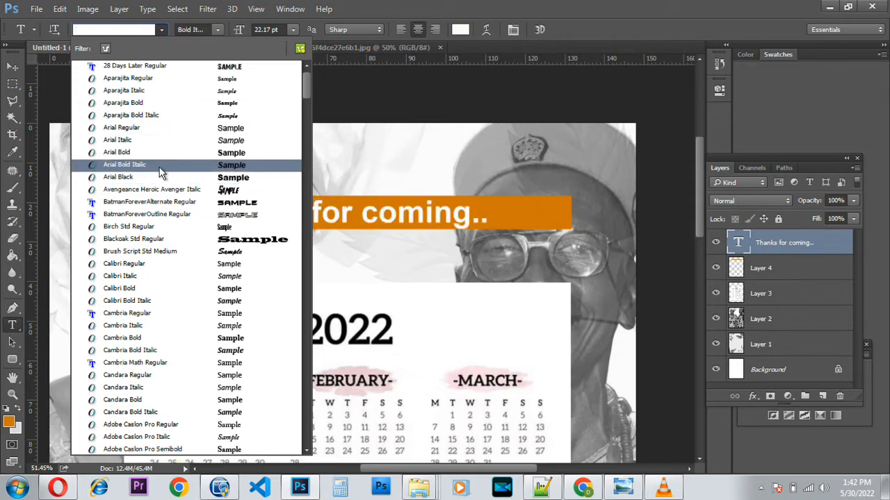
click(158, 169)
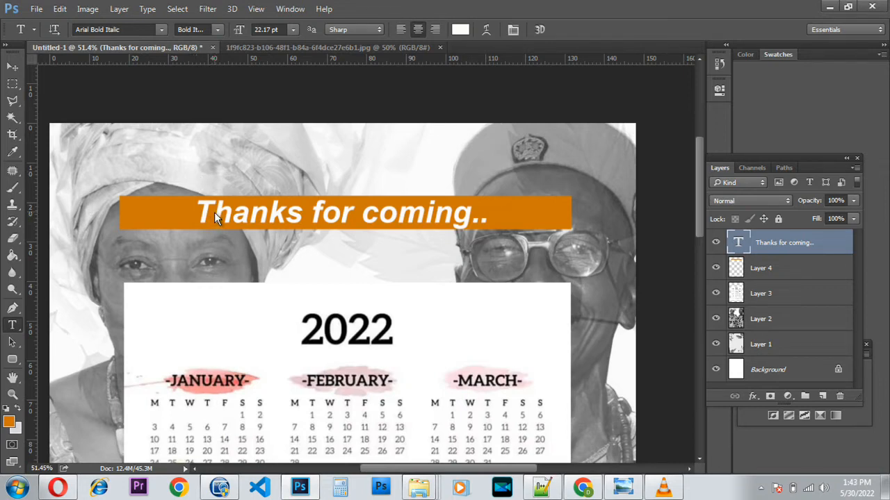
Add two dots so the headline reads 'Thanks for coming....' and commit it.
click(339, 235)
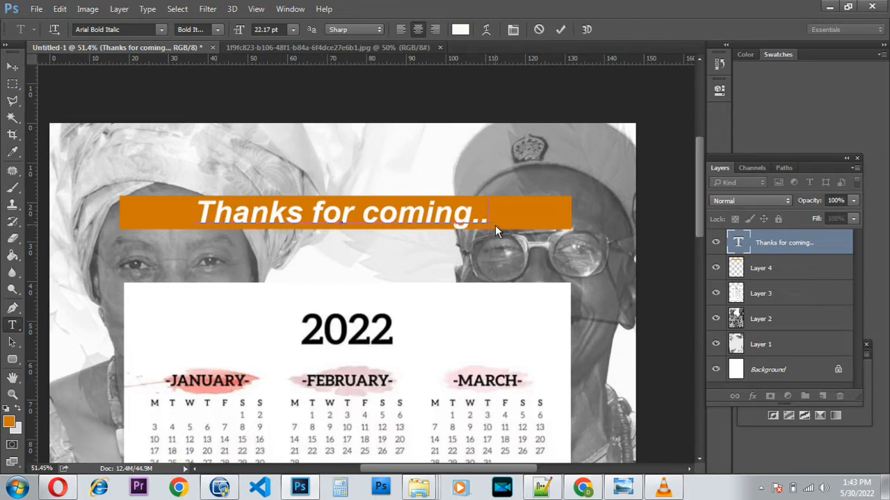
text(..)
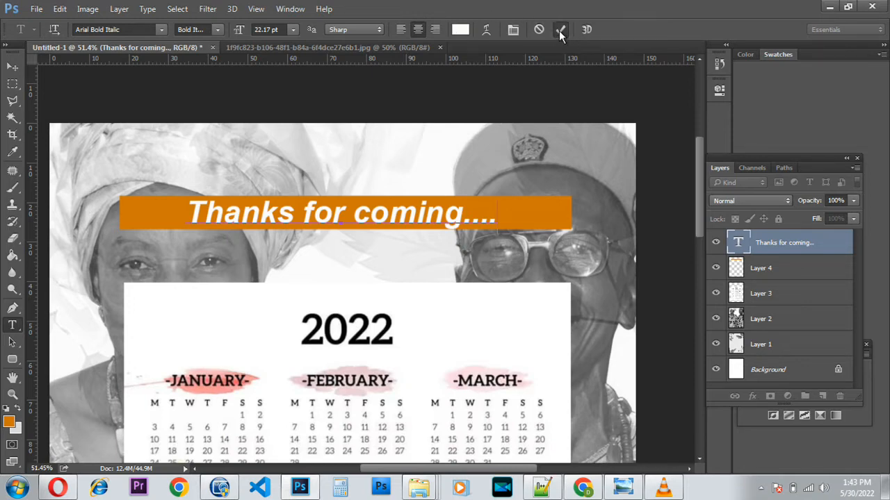
click(560, 30)
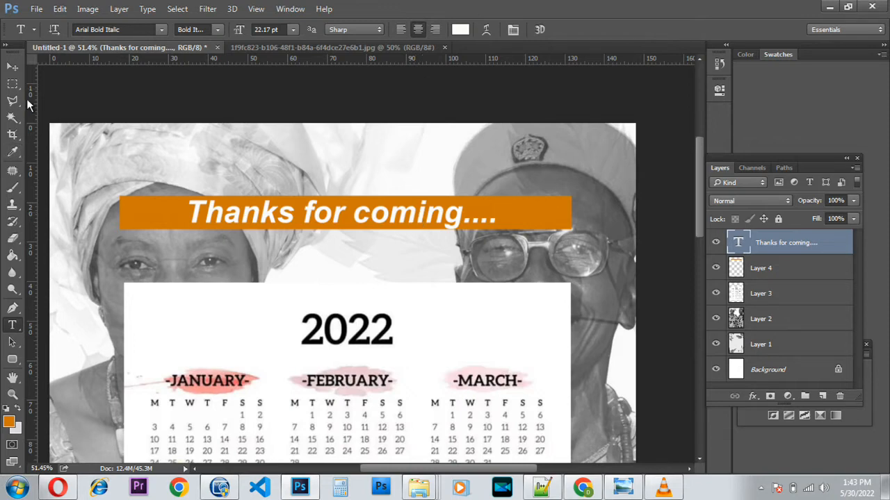
click(15, 68)
Nudge the headline down and enlarge it to about 124% within the banner.
key(Down)
key(Down)
key(Down)
key(Down)
key(Down)
key(Down)
key(Down)
key(Down)
key(Down)
key(Down)
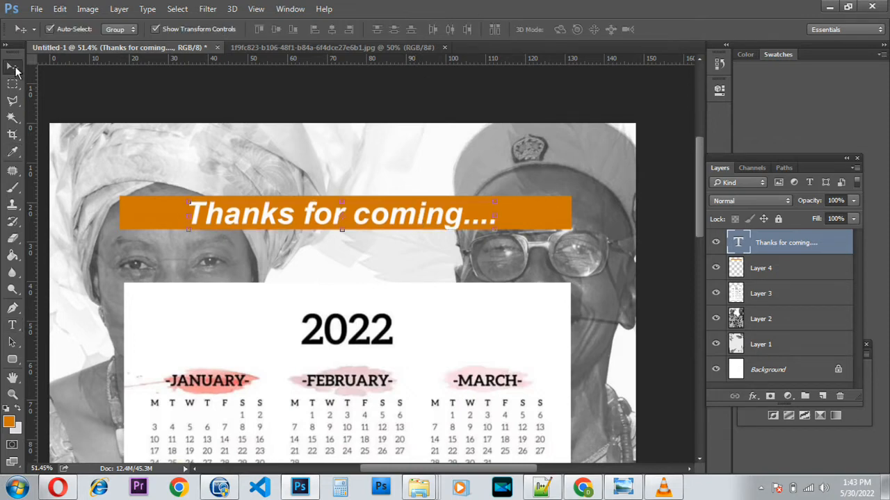
key(Down)
key(Down)
key(Down)
key(Down)
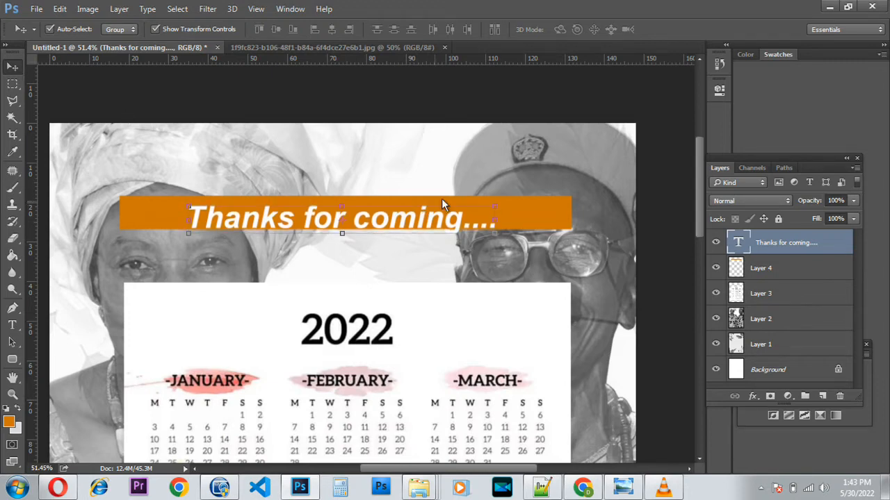
drag(501, 208, 557, 183)
drag(188, 196, 173, 194)
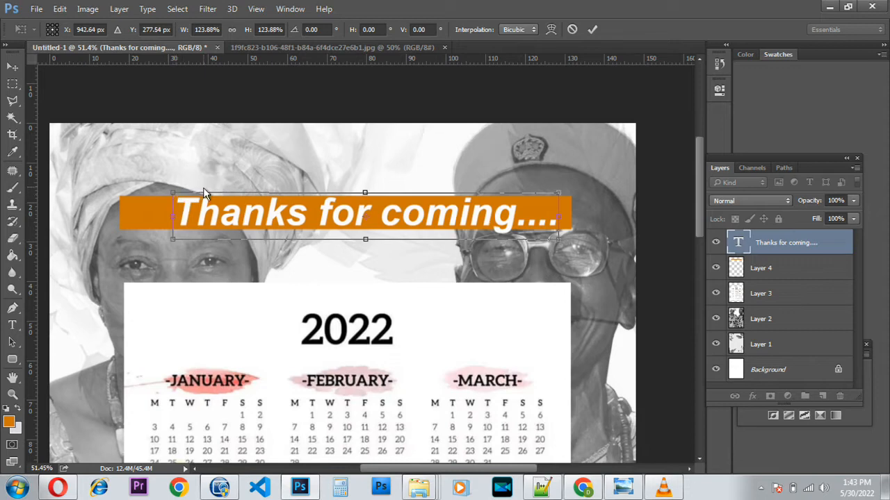
key(Return)
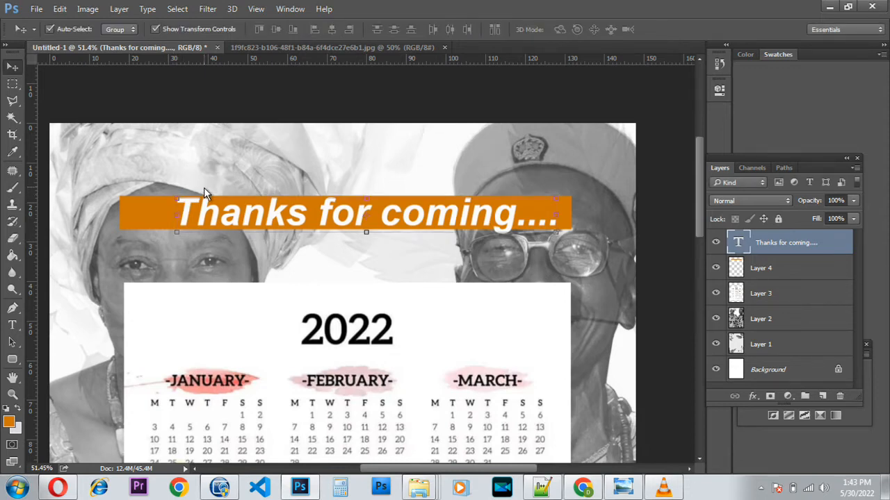
Zoom out to view the whole cover and select the orange banner layer.
scroll(348, 223, down, 1)
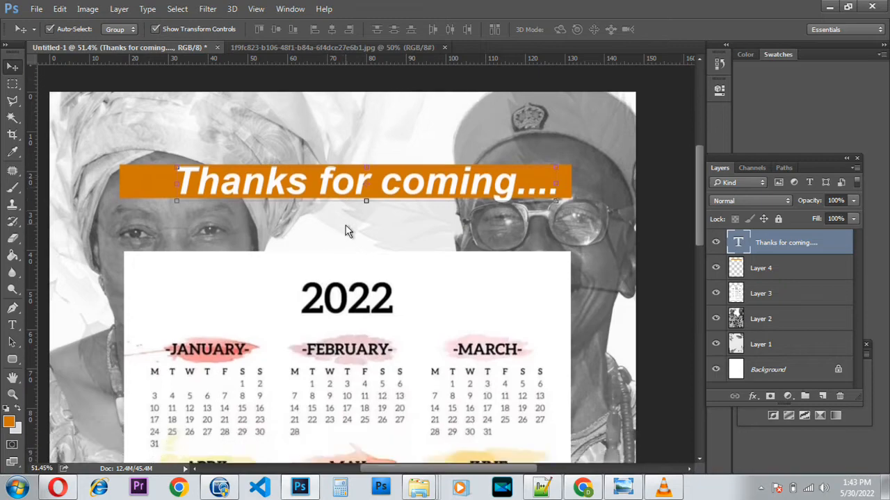
scroll(349, 240, down, 9)
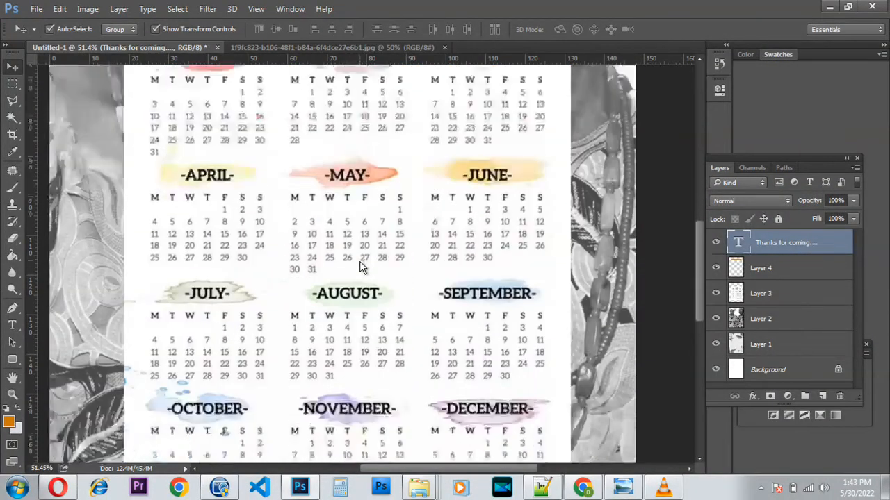
scroll(362, 266, down, 10)
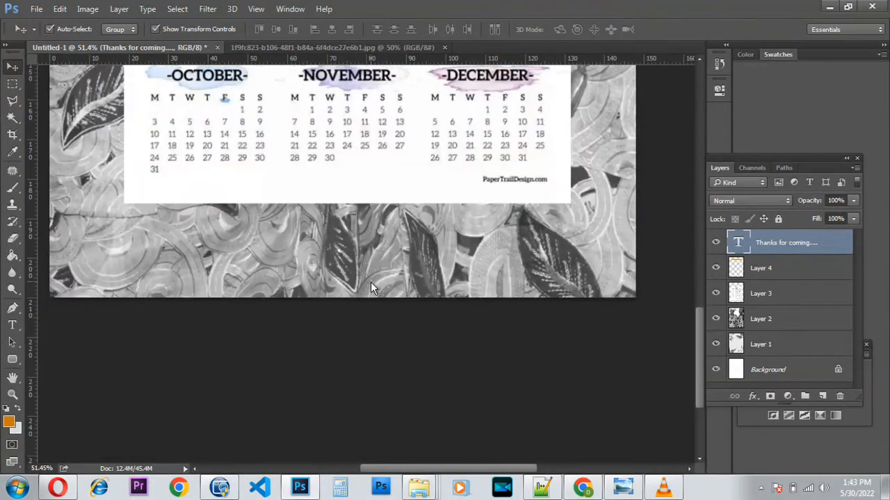
scroll(348, 270, up, 9)
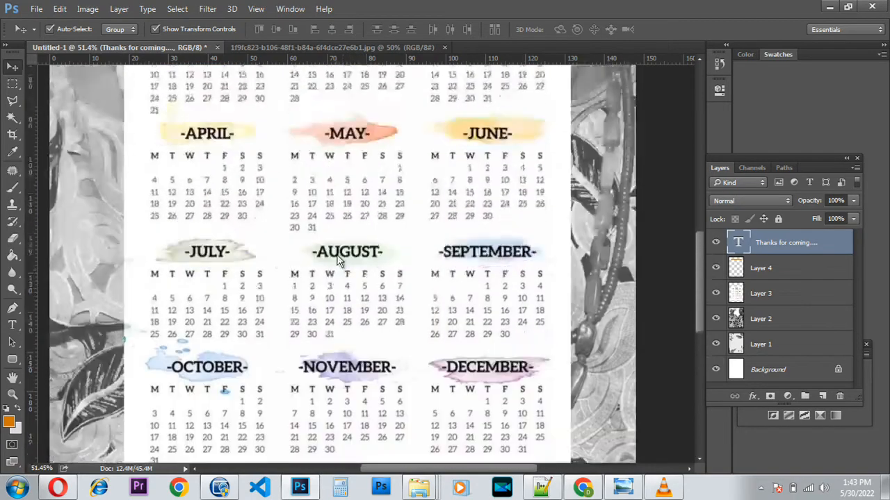
scroll(338, 259, up, 10)
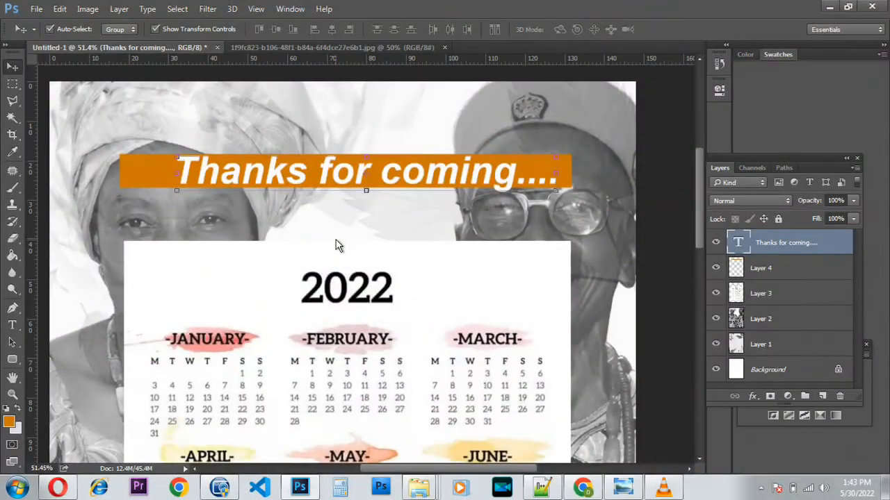
scroll(336, 244, down, 3)
scroll(269, 241, down, 2)
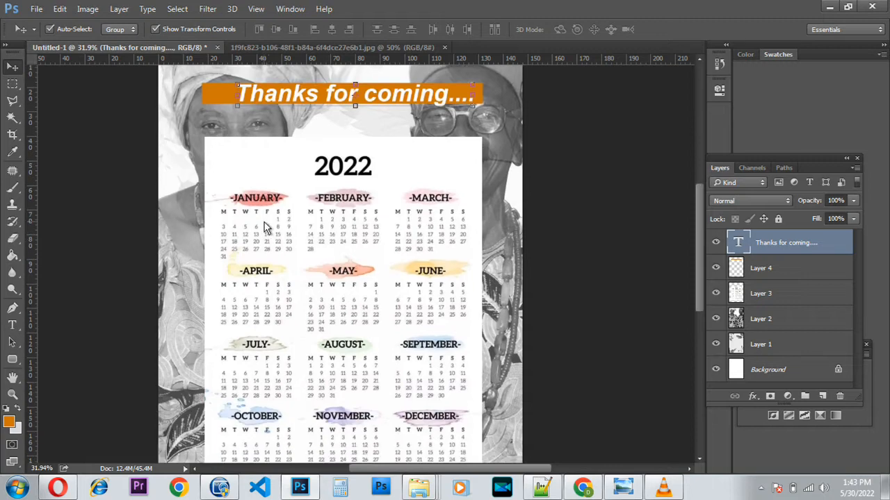
scroll(264, 228, down, 1)
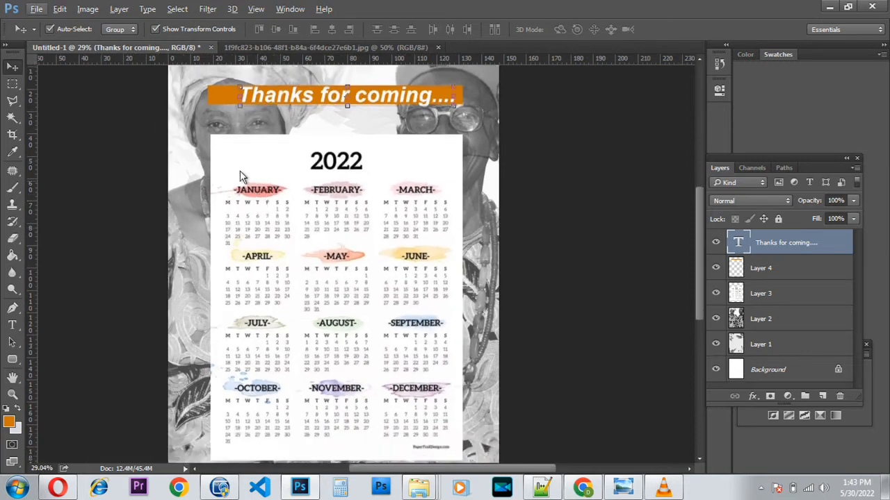
click(217, 100)
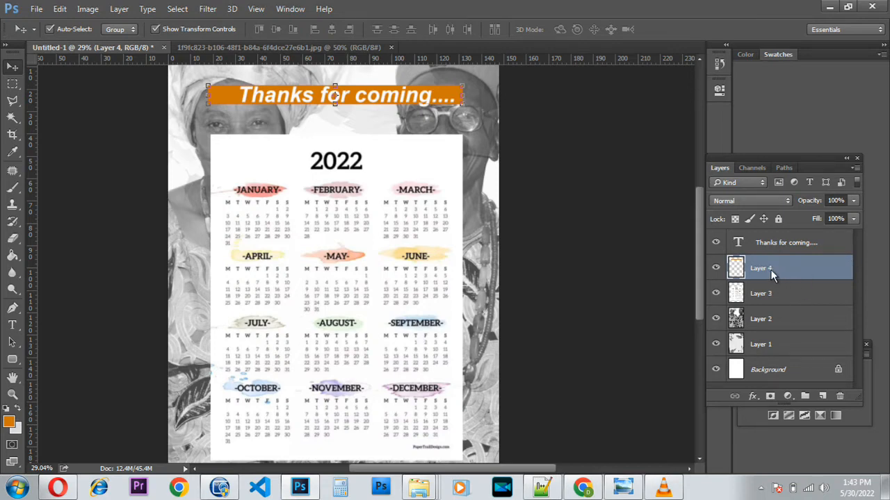
Duplicate the orange banner layer and move the copy to the bottom of the page.
key(ctrl+j)
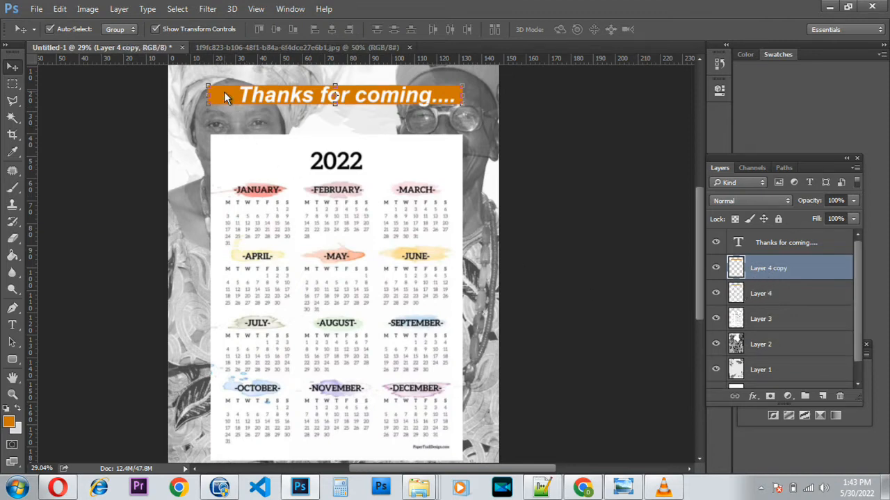
scroll(194, 105, down, 3)
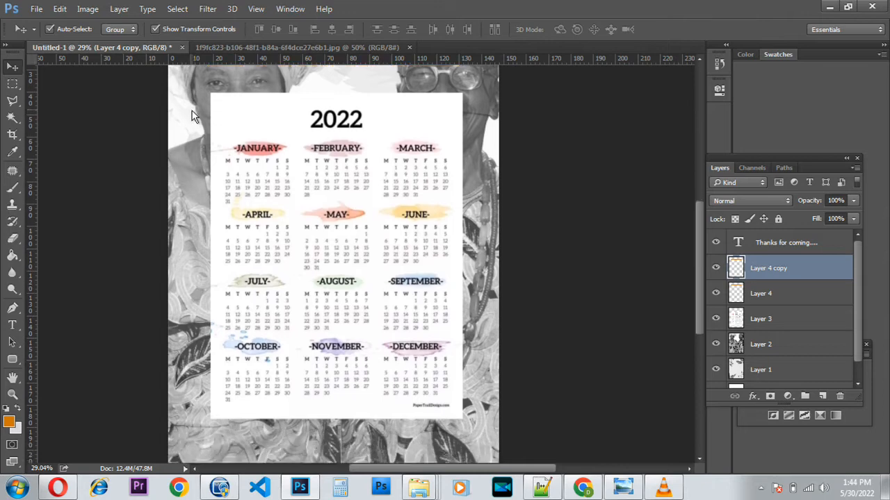
scroll(192, 110, up, 2)
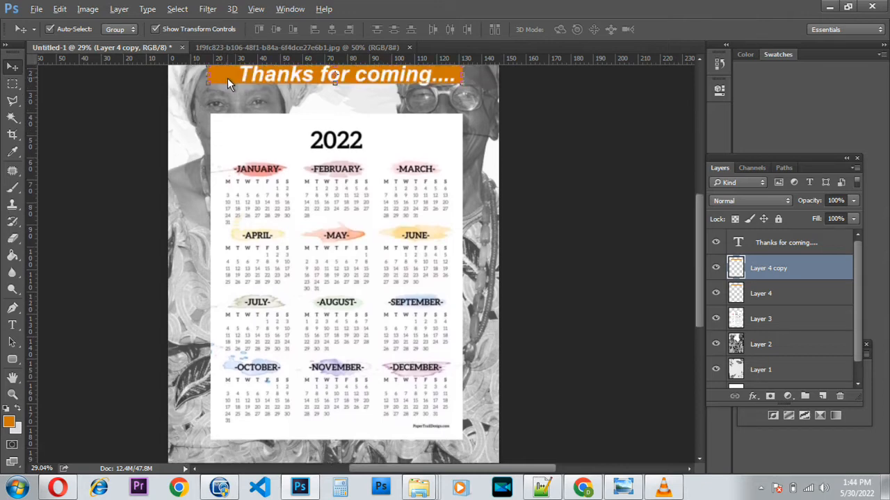
drag(227, 77, 227, 83)
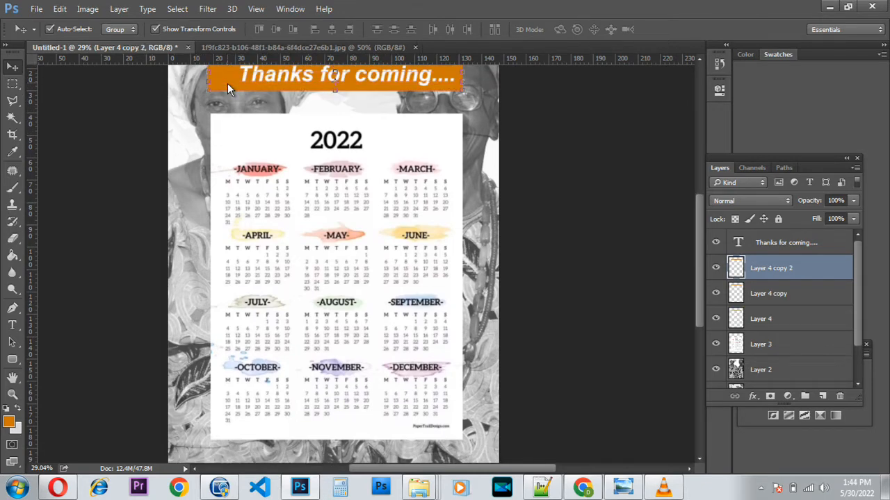
key(ctrl+z)
drag(224, 77, 232, 442)
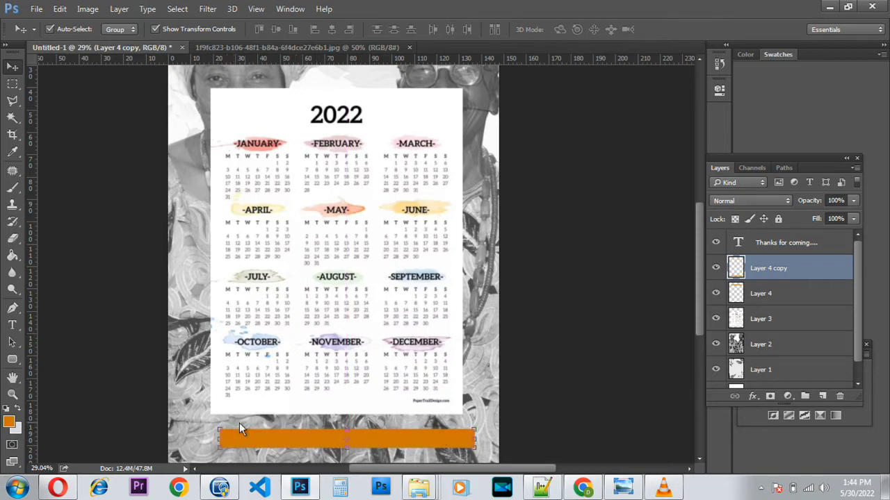
Resize the bottom bar copy and position it along the bottom edge below the calendar.
key(ctrl+t)
drag(220, 437, 354, 448)
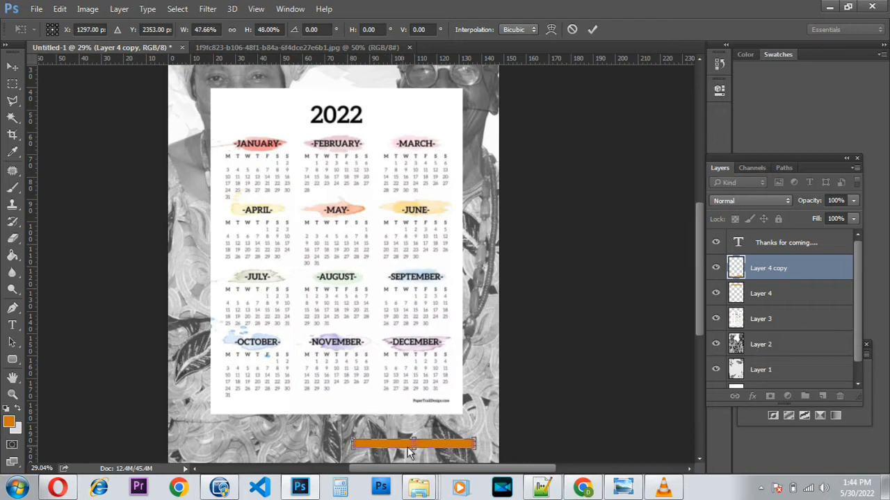
drag(433, 452, 382, 452)
key(Return)
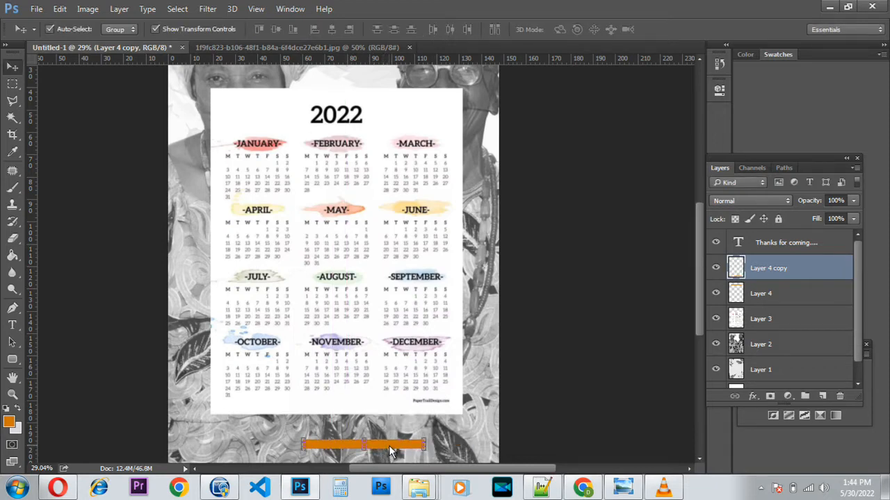
mouse_move(389, 446)
mouse_down()
mouse_move(356, 450)
mouse_move(403, 445)
mouse_up()
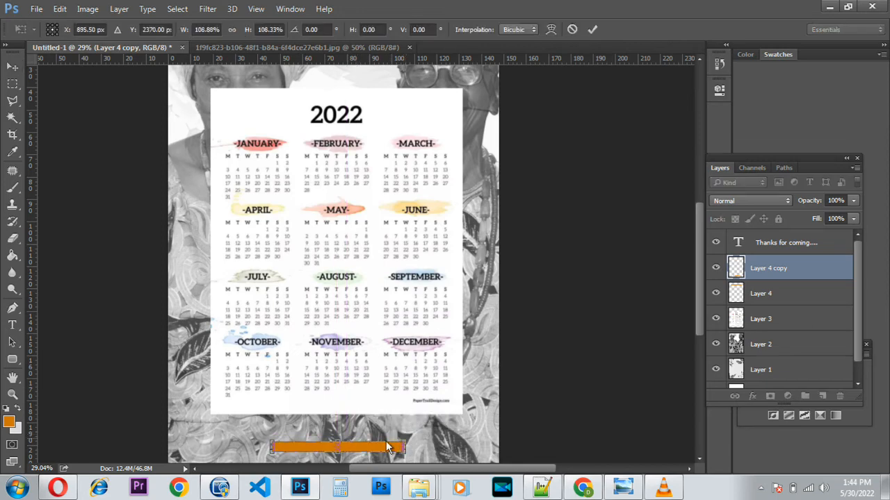
key(Return)
scroll(352, 475, left, 2)
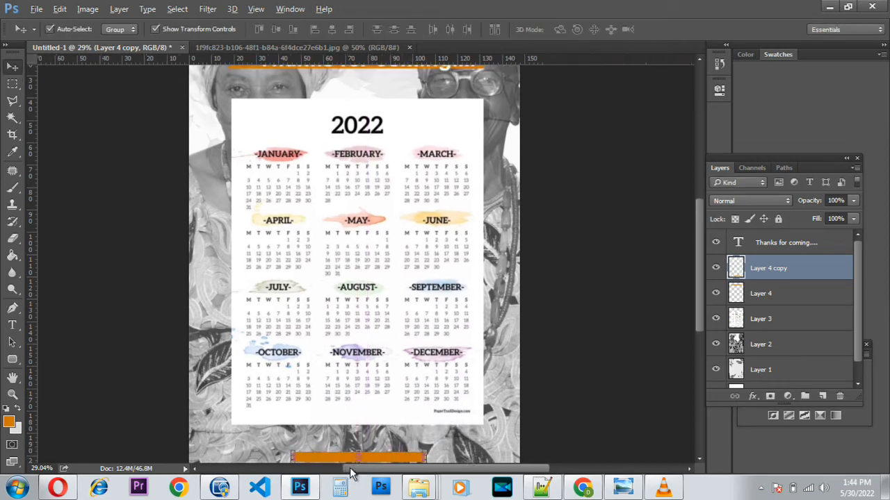
scroll(353, 445, down, 5)
scroll(390, 351, up, 5)
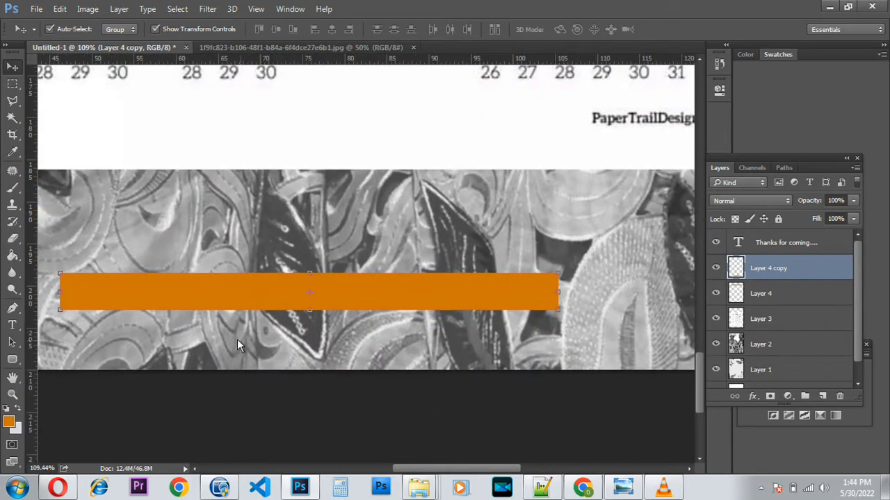
Type the host family's name label on the bottom orange bar and move it into place.
click(11, 326)
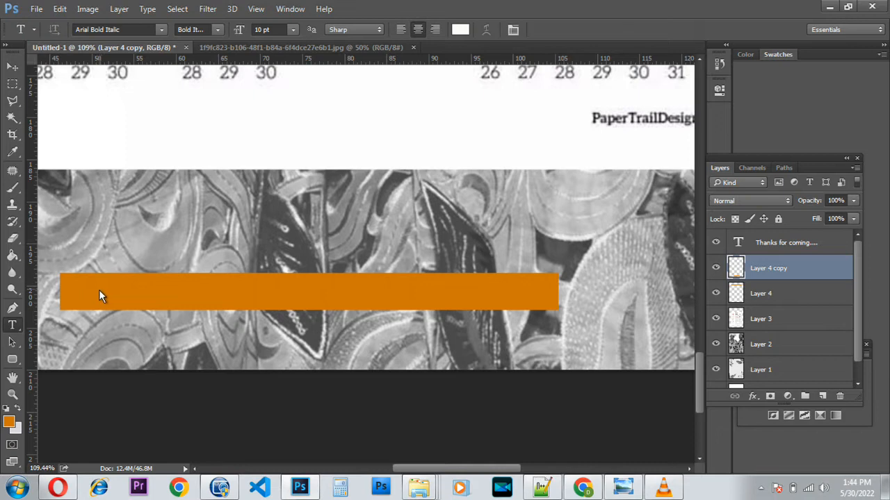
click(100, 290)
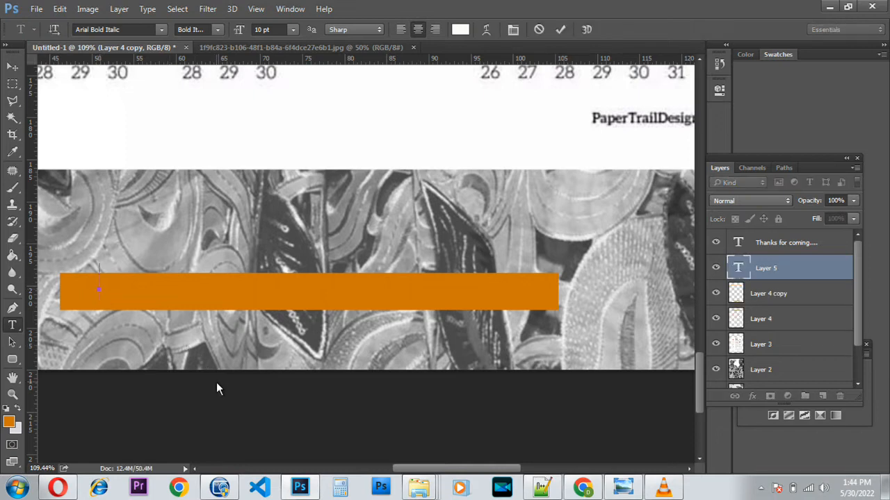
key(BackSpace)
key(BackSpace)
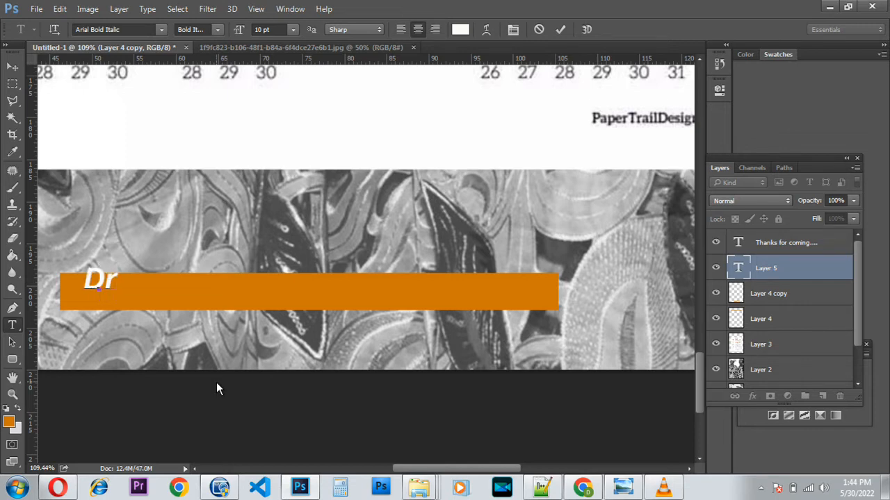
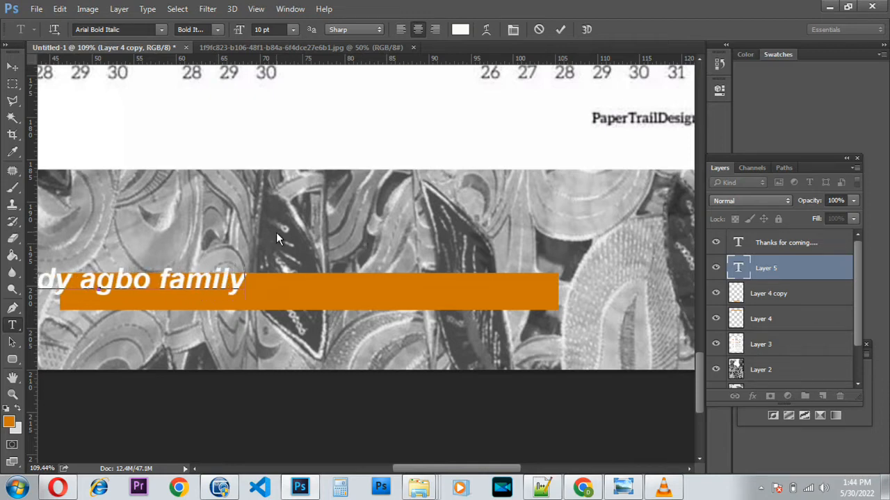
click(561, 29)
click(12, 67)
drag(182, 285, 344, 296)
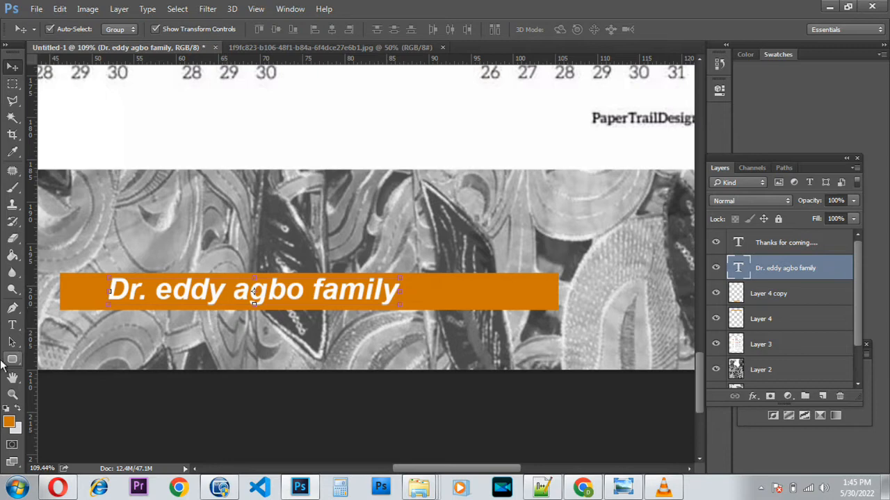
Capitalise the first letters of the first name and surname in the label.
click(12, 325)
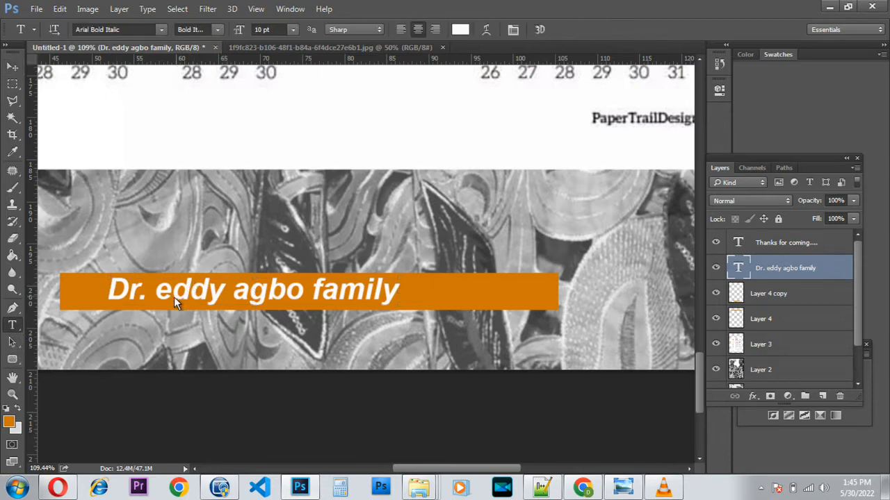
drag(165, 299, 159, 302)
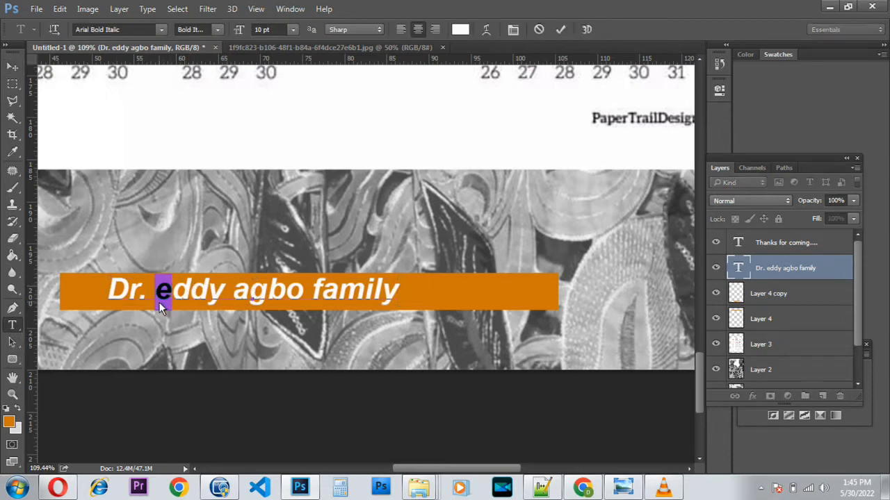
text(E)
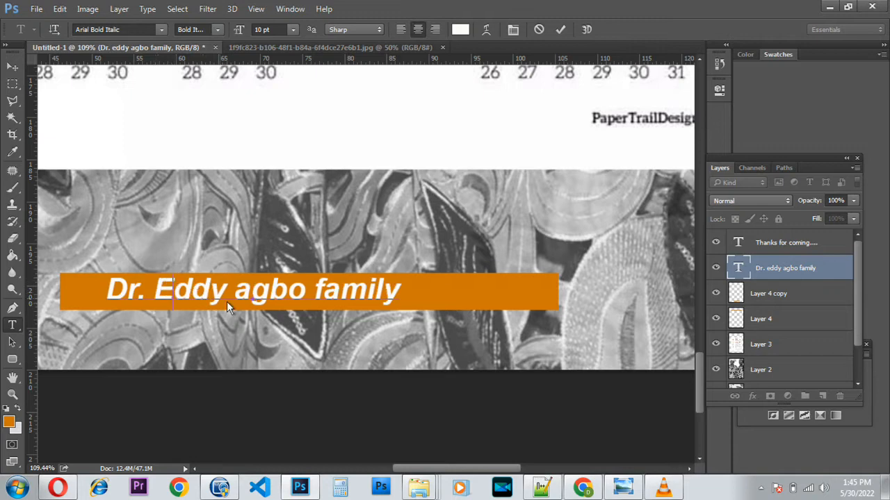
drag(246, 303, 236, 307)
text(A)
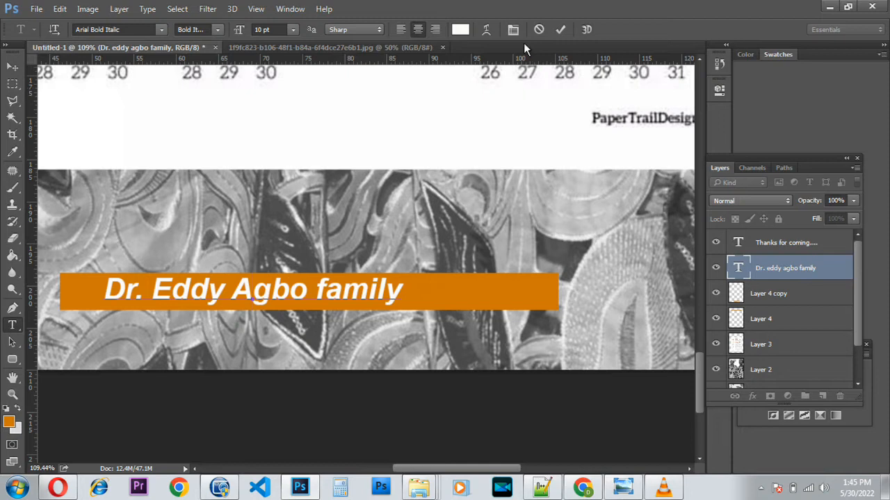
click(558, 29)
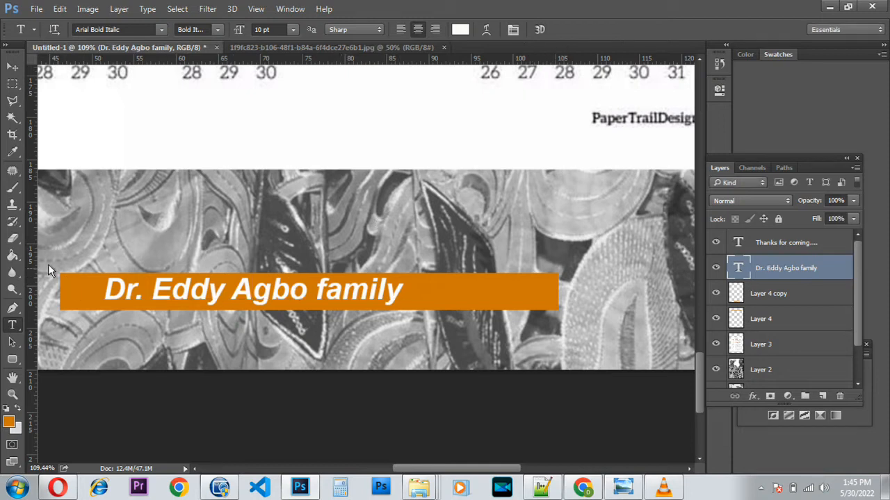
Enlarge the name label across the orange bar and shift it right.
click(12, 66)
drag(207, 295, 195, 300)
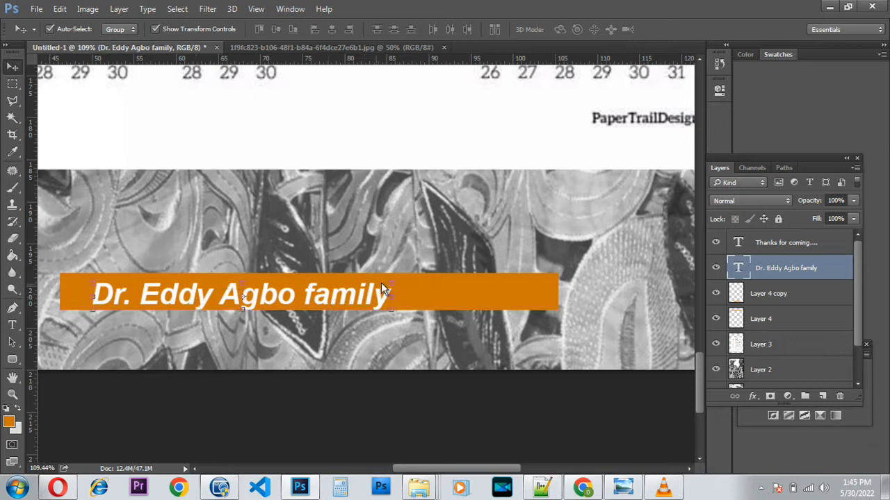
drag(389, 283, 451, 274)
key(Return)
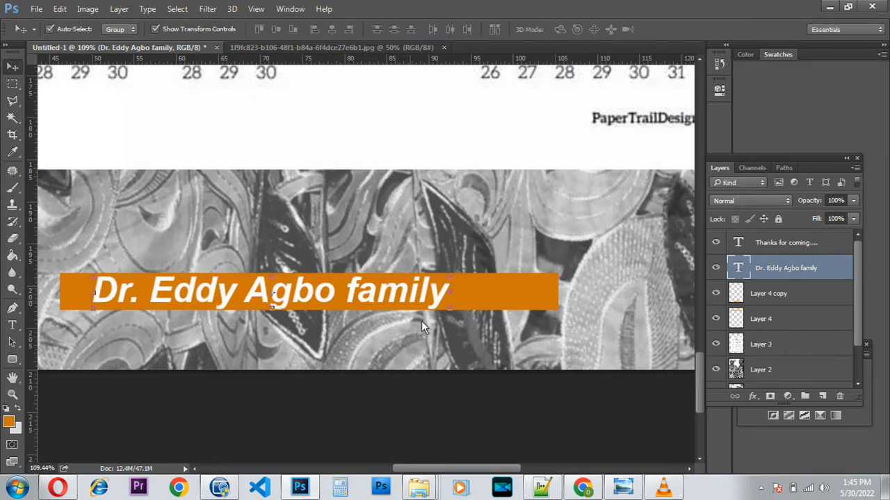
drag(450, 471, 412, 473)
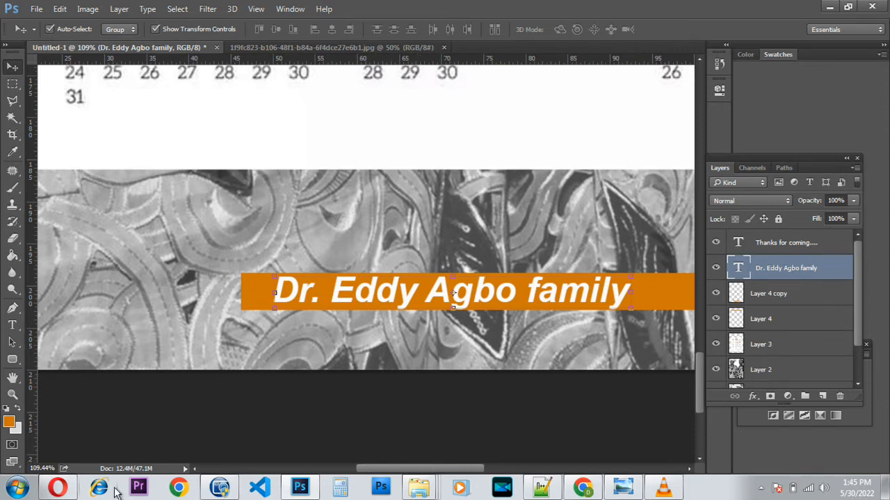
click(13, 325)
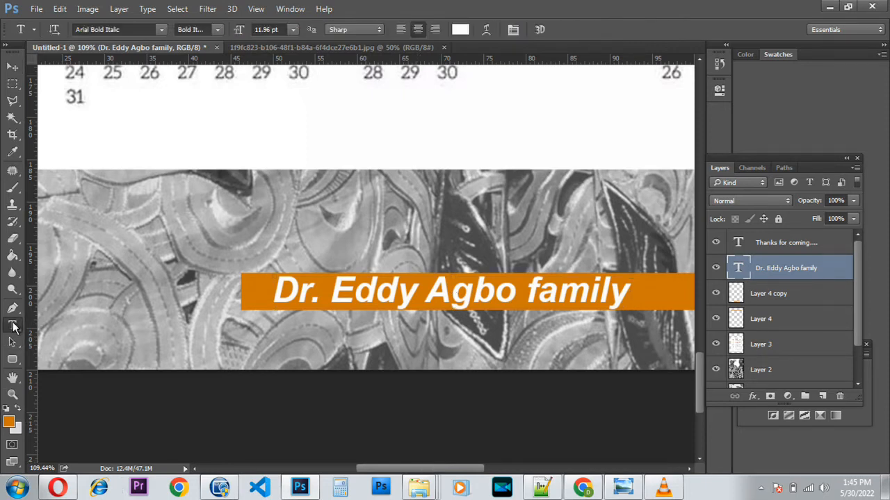
Browse the font list and set the family name label to Prestige Elite Std Bold.
click(160, 30)
scroll(194, 236, down, 12)
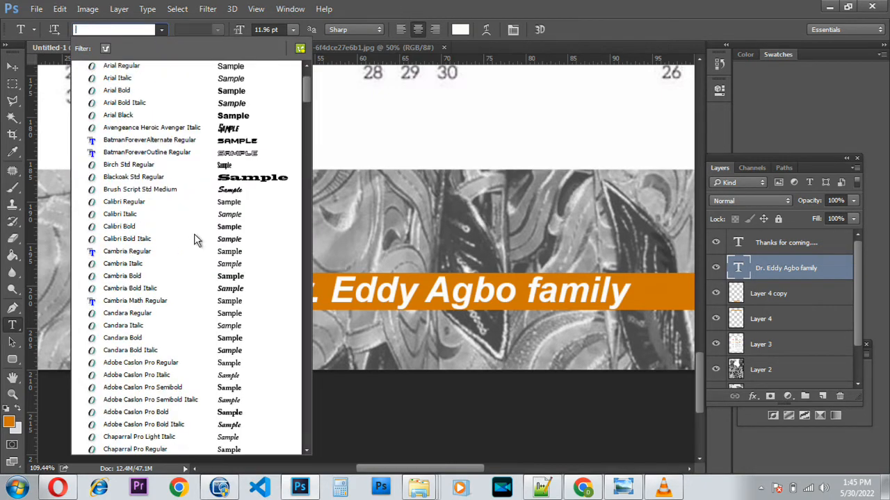
scroll(194, 255, down, 20)
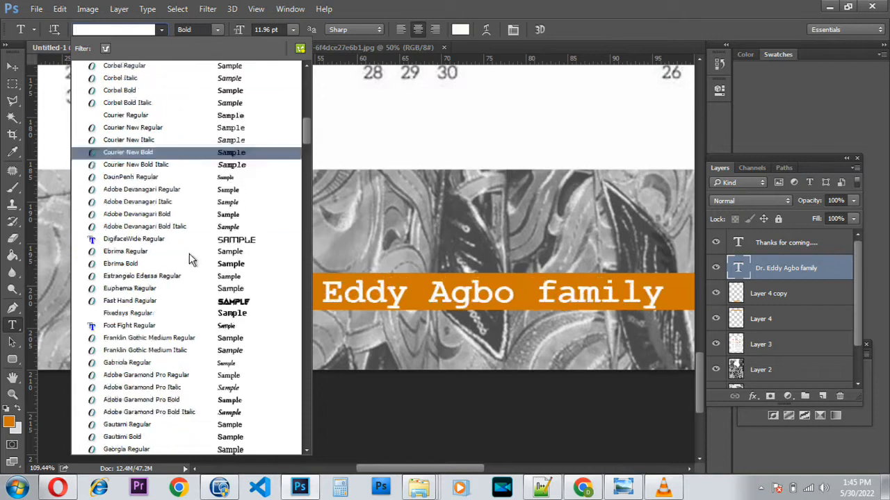
scroll(180, 302, down, 20)
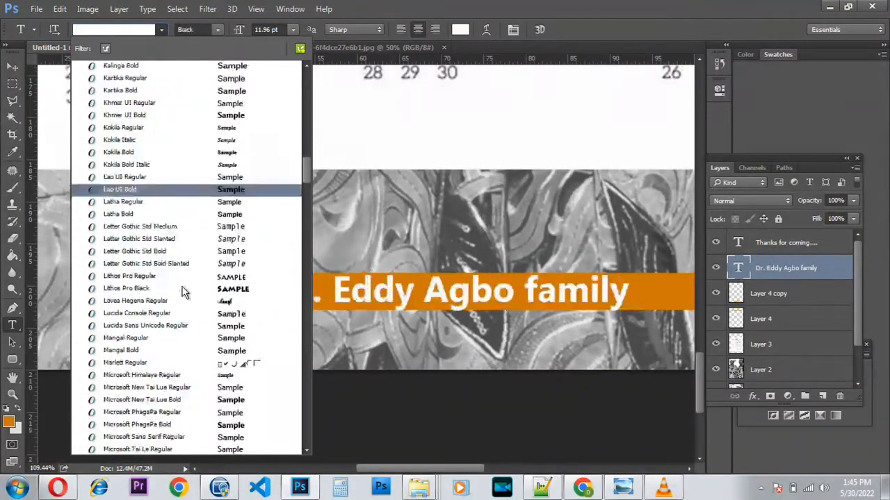
scroll(177, 297, down, 20)
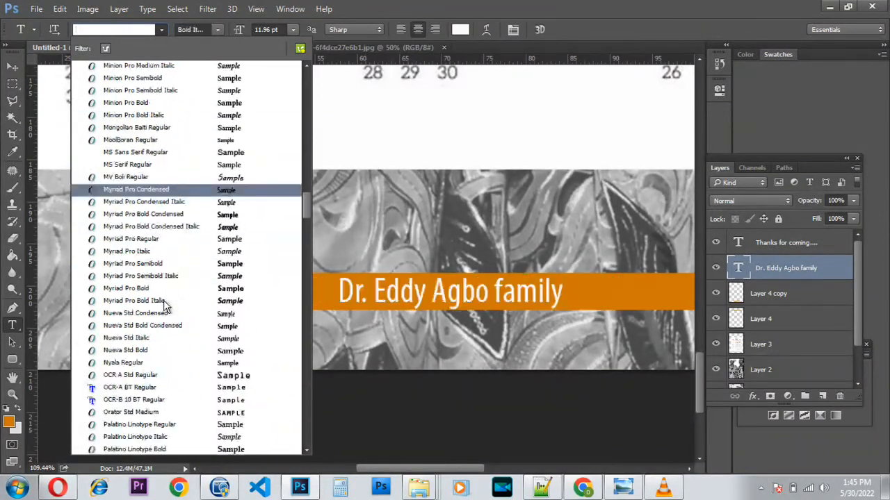
scroll(174, 294, up, 1)
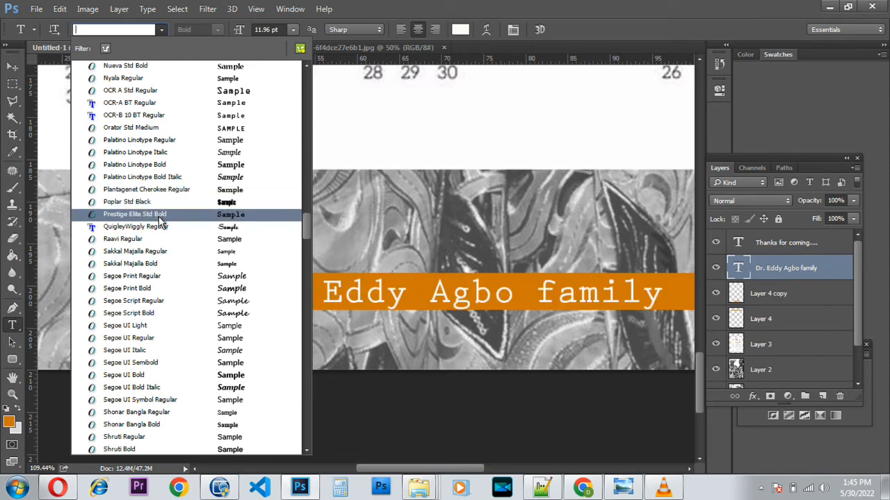
click(160, 220)
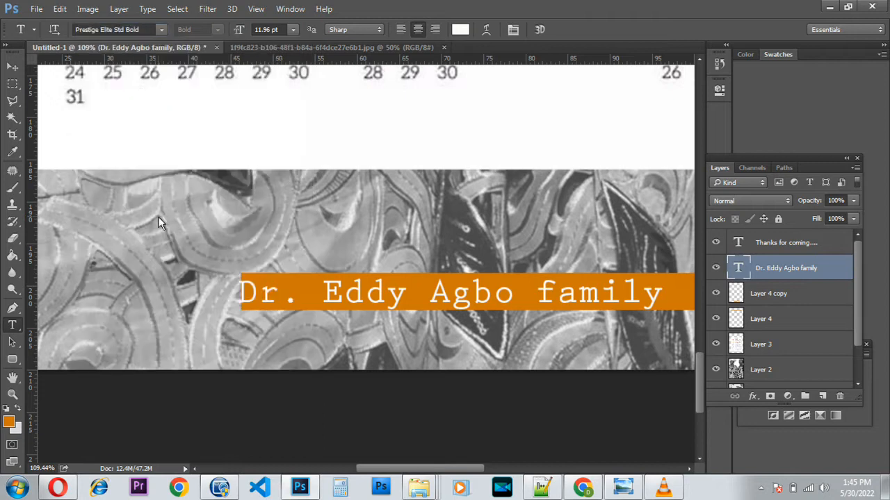
click(12, 67)
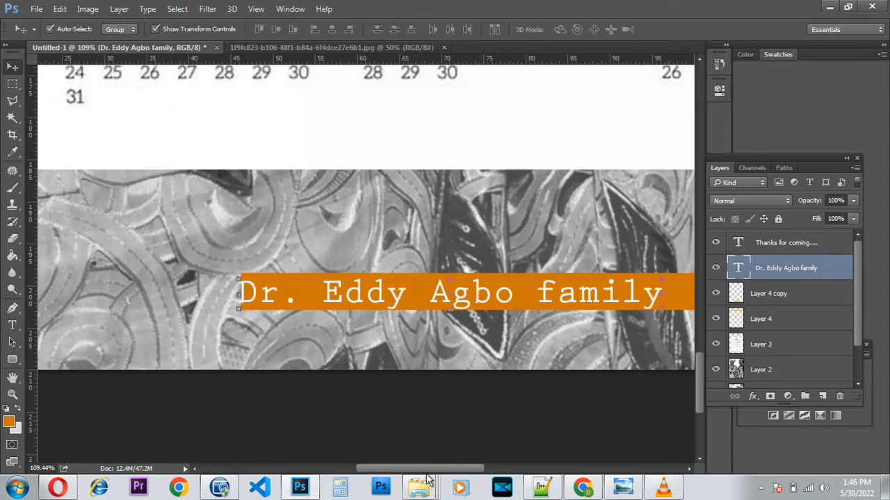
Drag the family name label slightly right onto the orange bar, then zoom out to the full cover.
scroll(417, 423, right, 5)
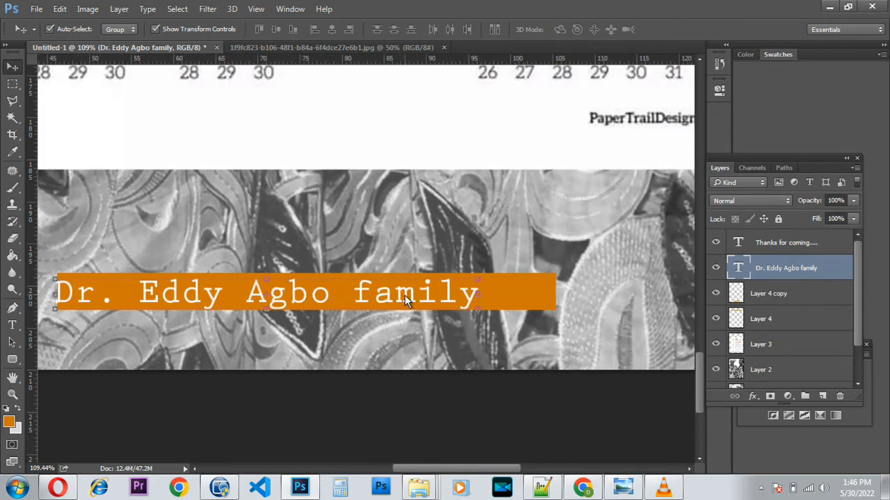
drag(405, 295, 441, 298)
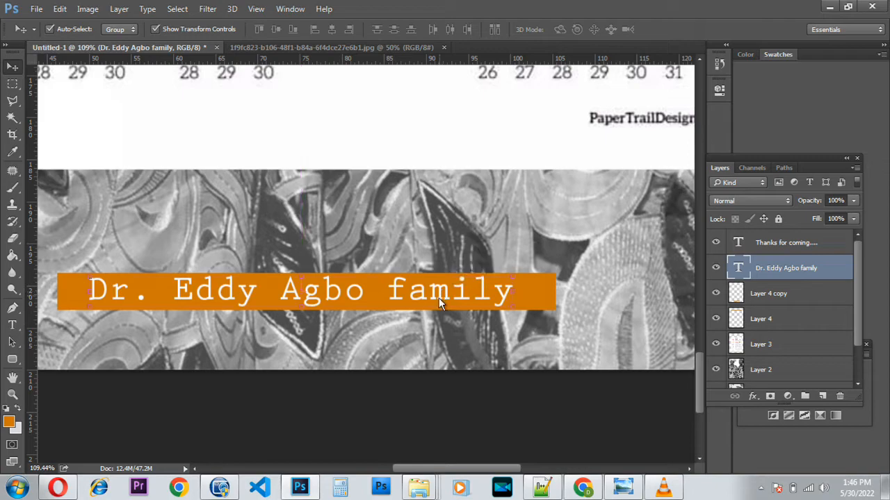
scroll(398, 324, down, 10)
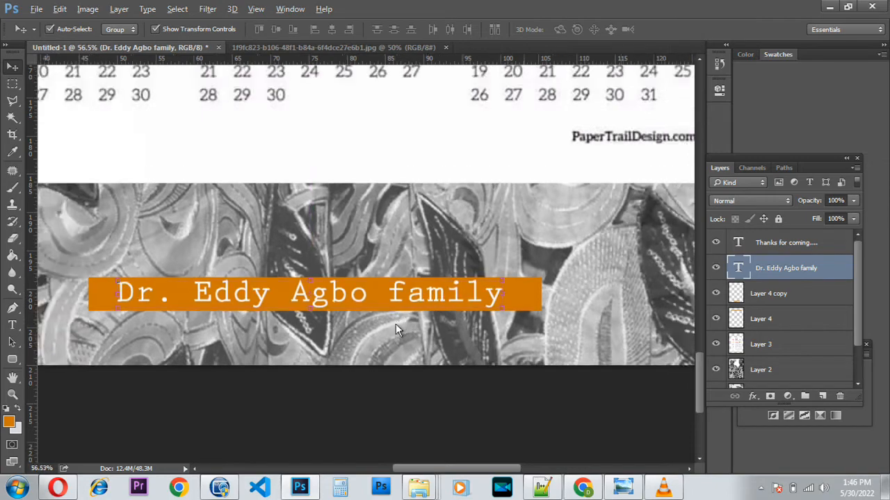
scroll(394, 328, up, 2)
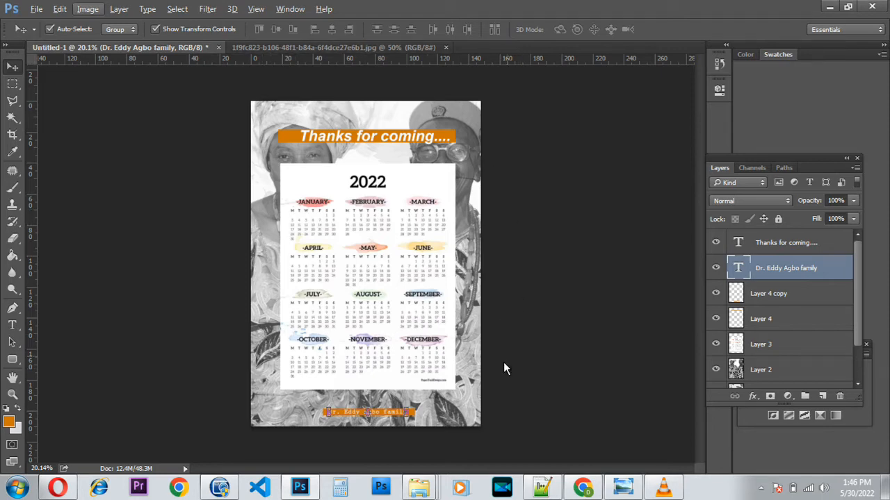
Rotate the whole cover canvas 90° clockwise via Image Rotation.
click(88, 10)
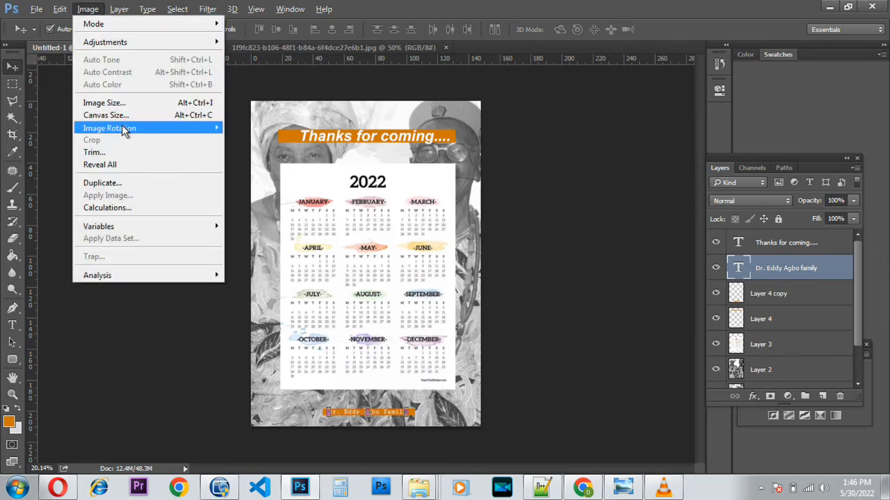
mouse_move(124, 130)
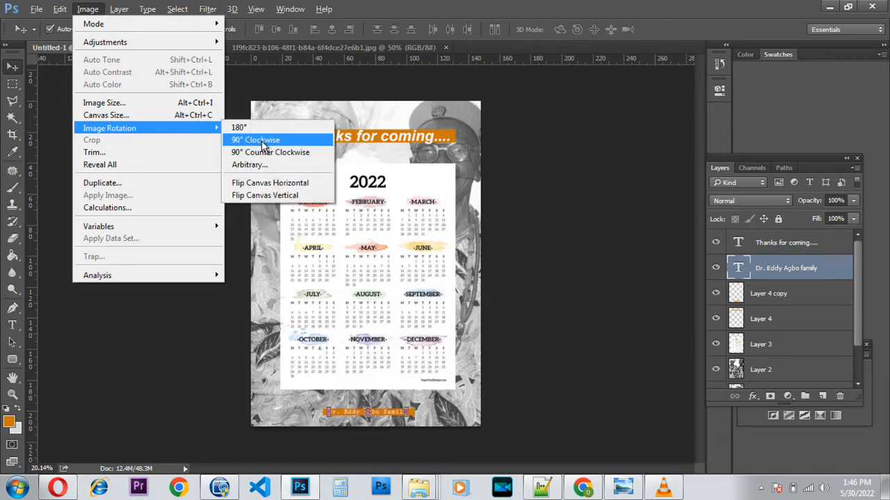
click(262, 141)
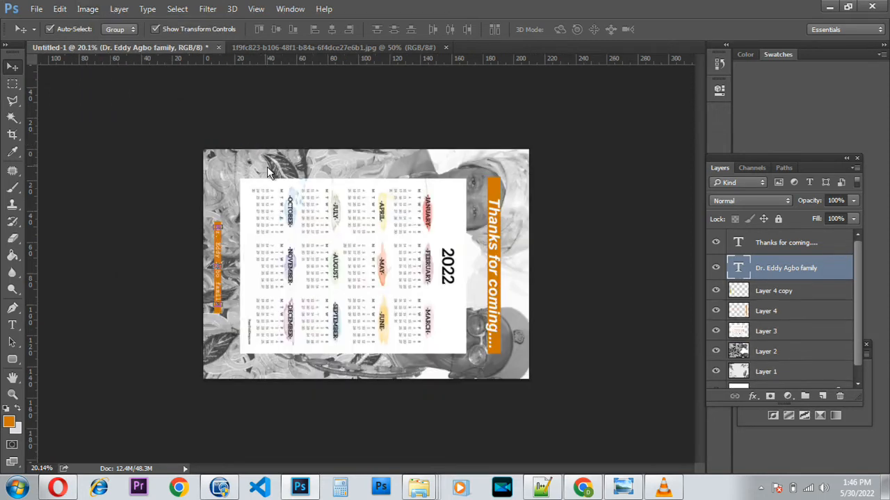
Zoom in on the calendar and select the background pattern layer.
key(ctrl+plus)
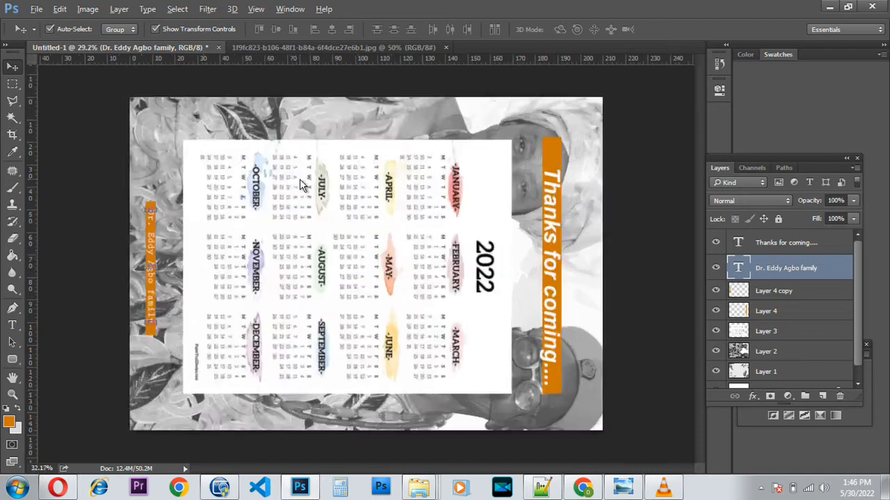
scroll(294, 112, up, 5)
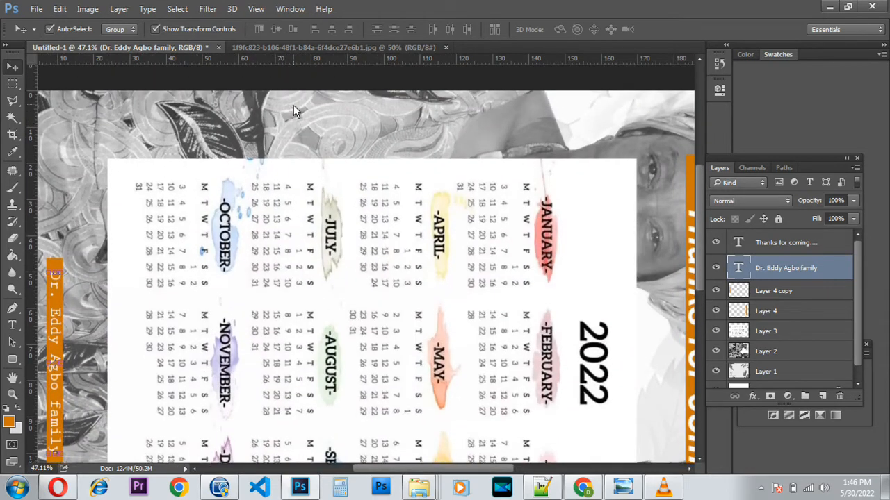
scroll(293, 105, up, 1)
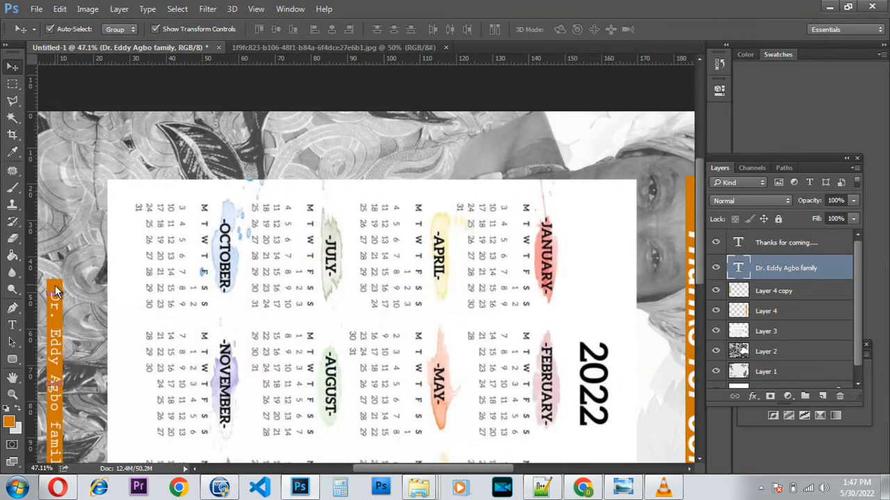
click(84, 280)
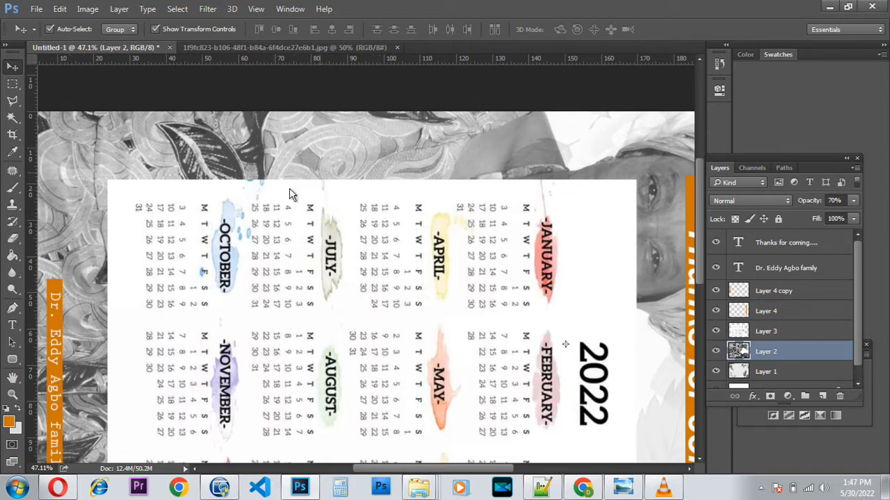
key(alt)
key(alt)
Duplicate the orange banner layer and rotate the copy to lie horizontally over the calendar.
click(61, 292)
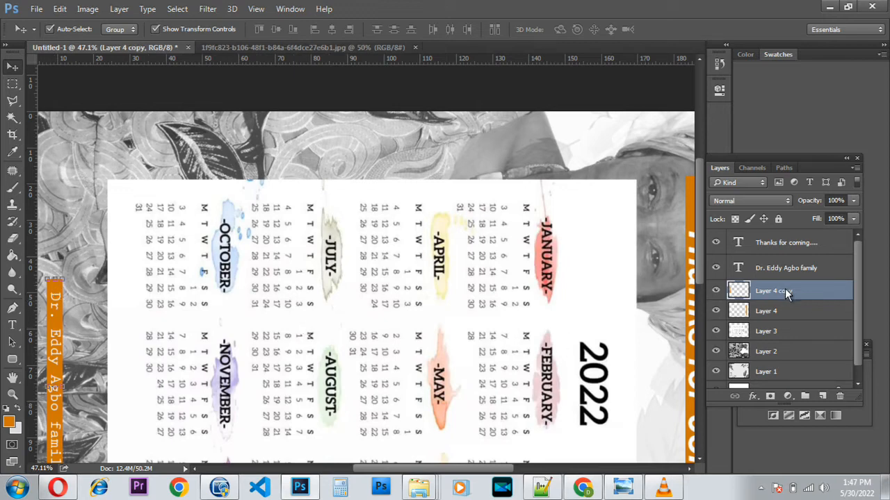
key(ctrl)
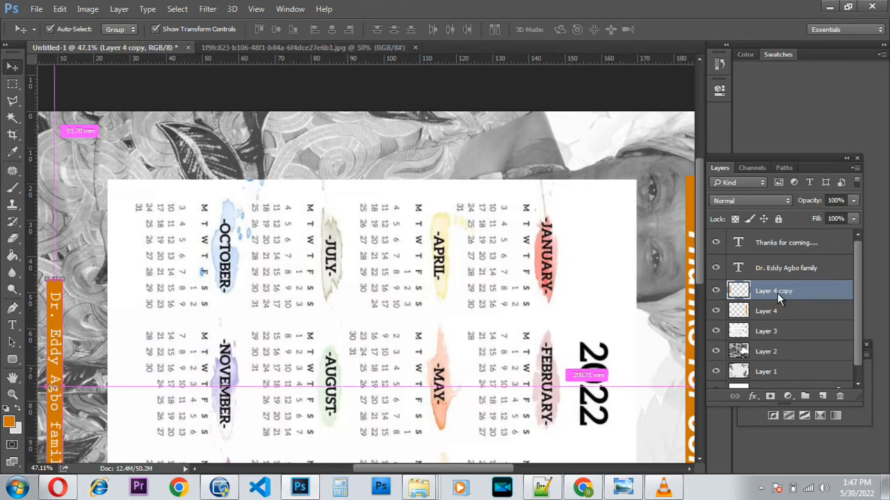
key(ctrl+j)
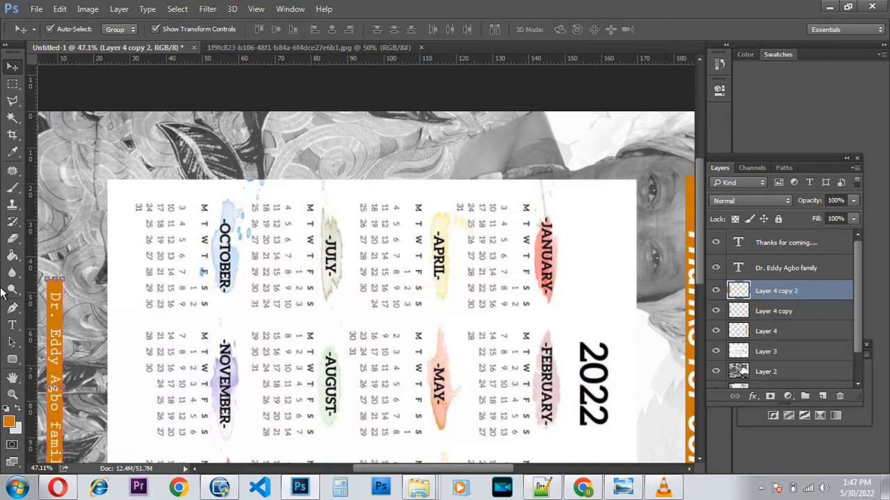
key(ctrl+t)
drag(56, 284, 247, 135)
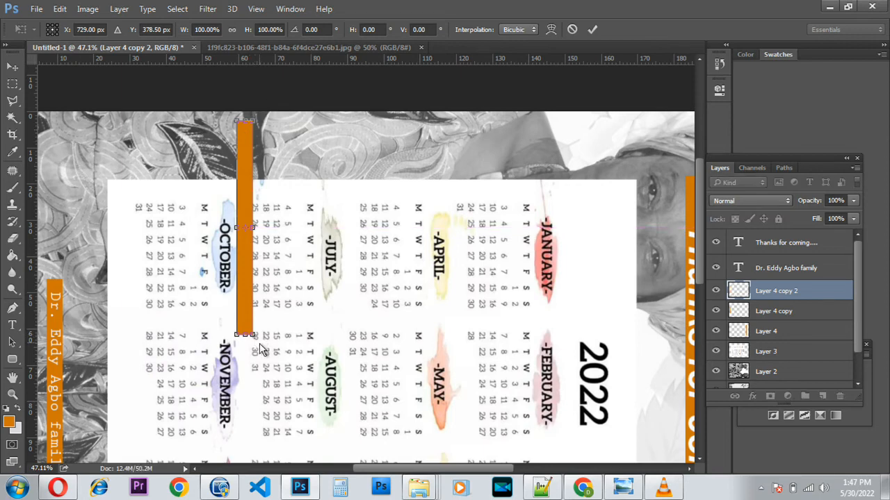
drag(263, 346, 306, 218)
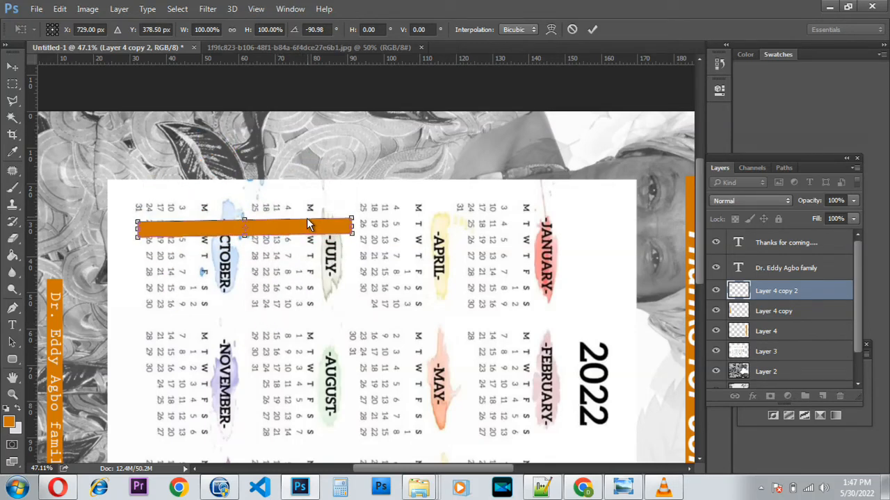
key(Return)
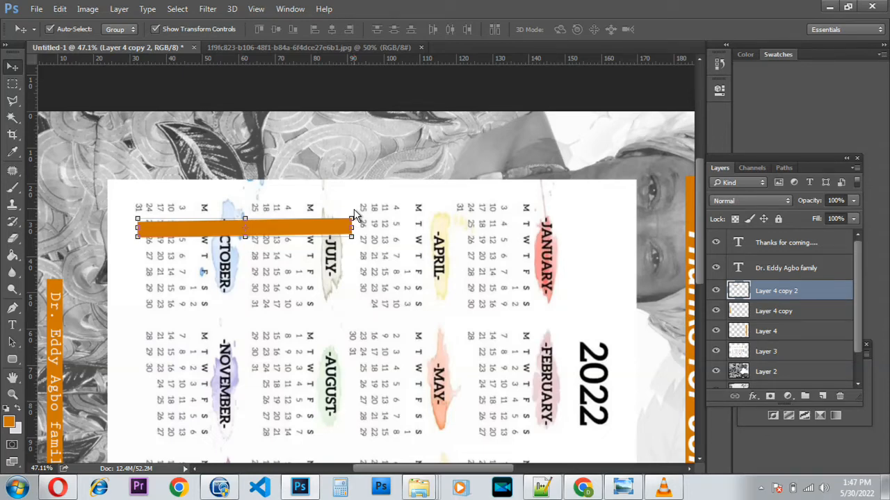
Straighten the bar copy and position it just above the calendar's top edge.
drag(354, 213, 355, 218)
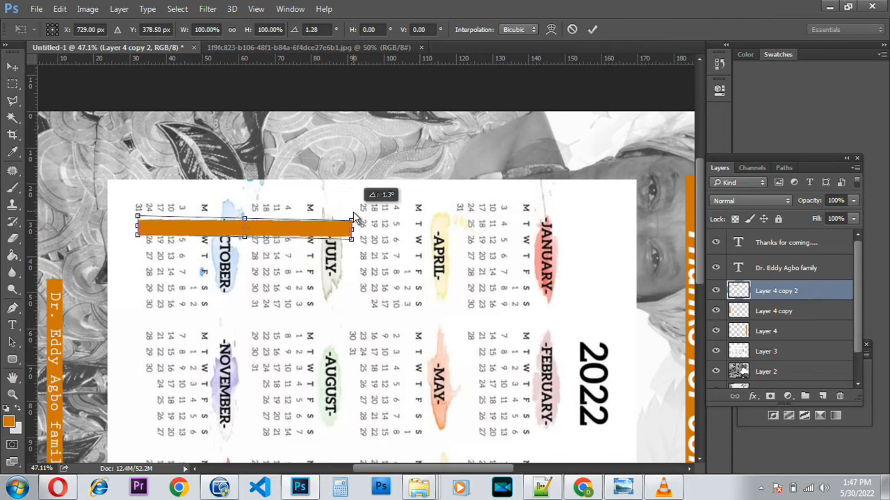
drag(354, 217, 352, 216)
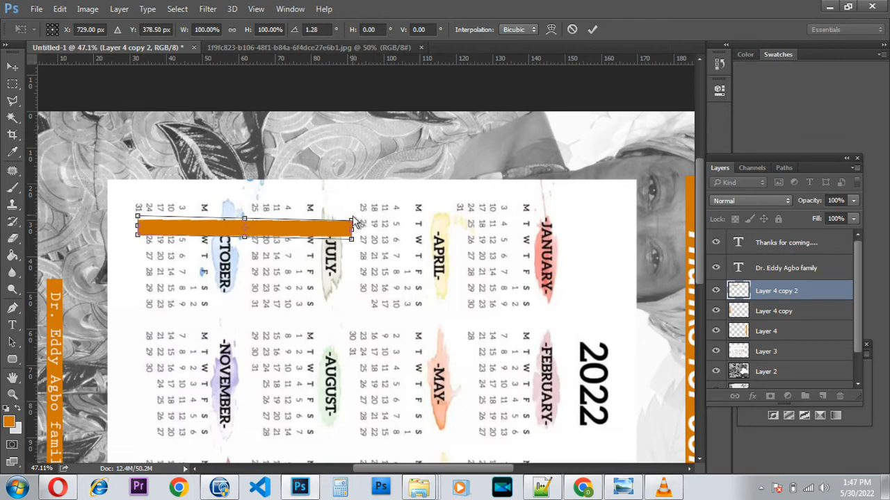
drag(314, 233, 420, 163)
key(Return)
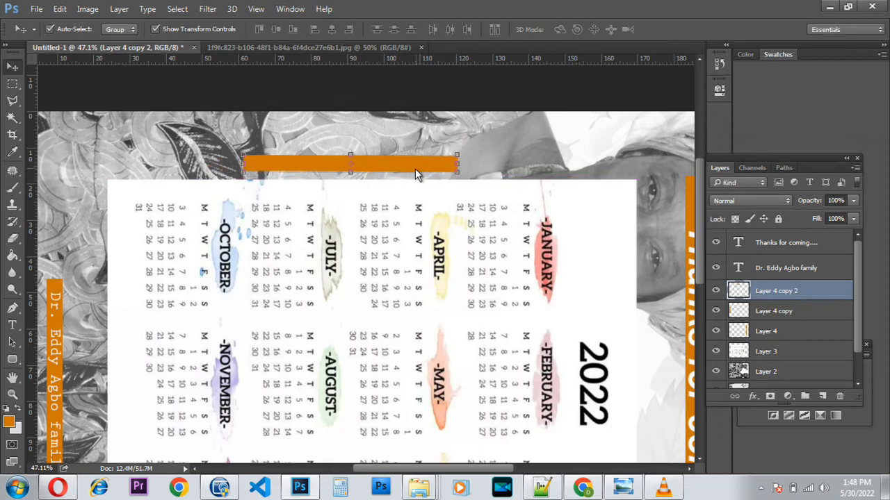
drag(410, 167, 437, 172)
key(Up)
key(Up)
key(Up)
key(Up)
key(Up)
key(Up)
key(Up)
key(Up)
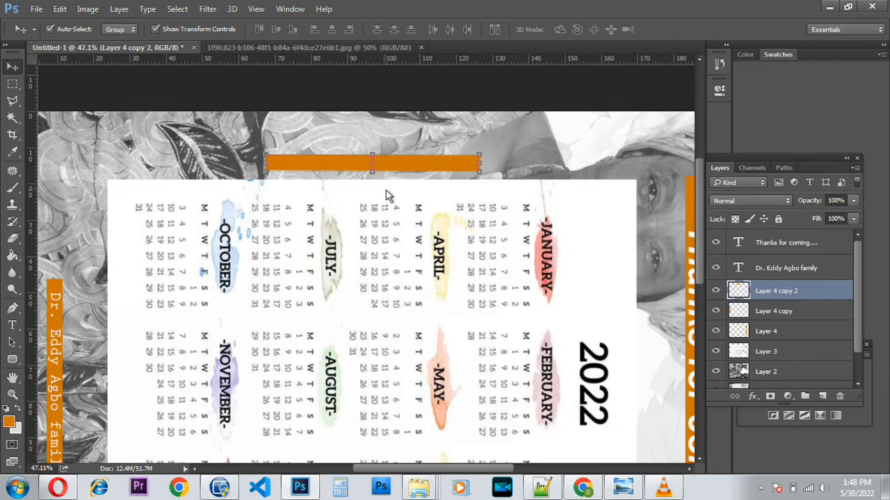
Try desaturating the bar copy, then undo to restore its orange colour.
click(17, 413)
key(ctrl+shift+u)
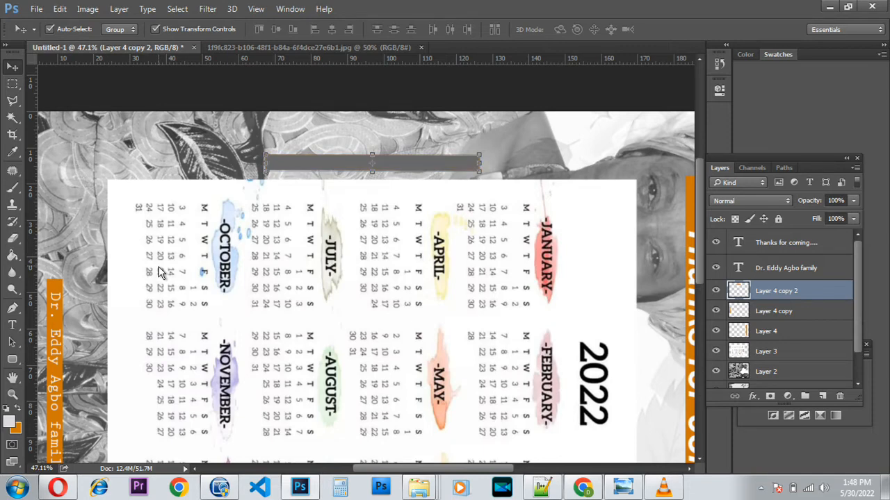
key(Down)
key(ctrl+u)
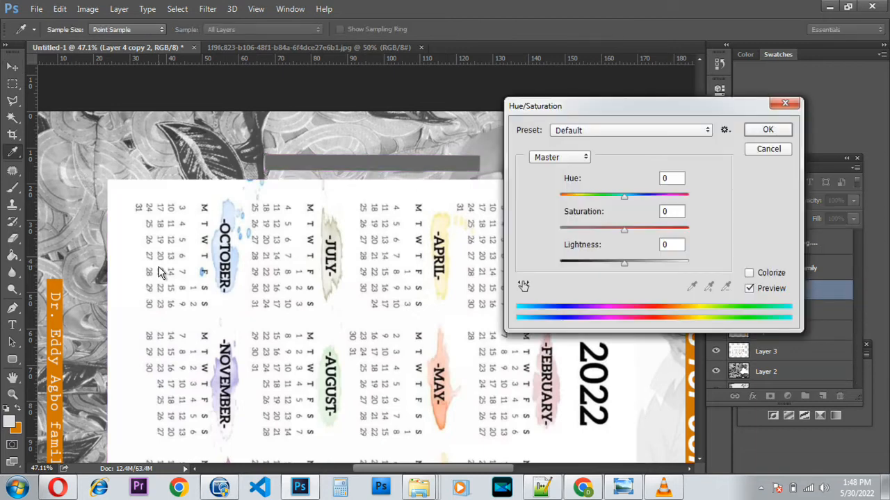
click(771, 149)
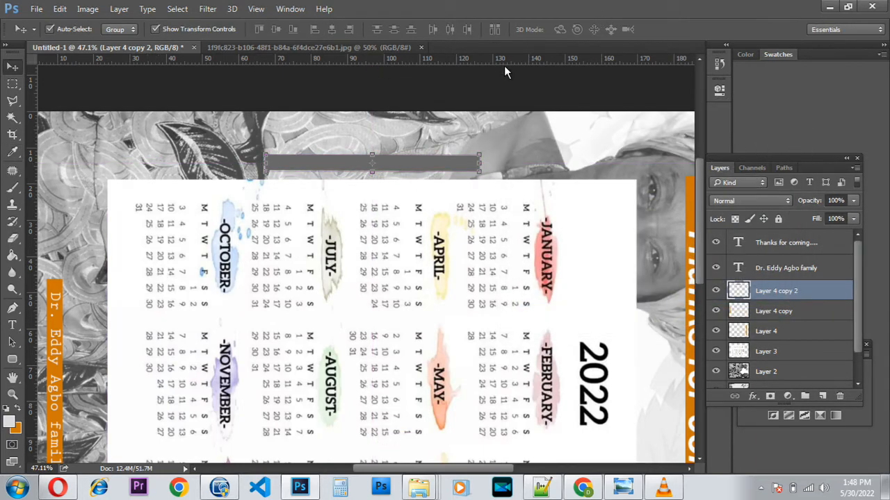
key(ctrl)
key(ctrl+z)
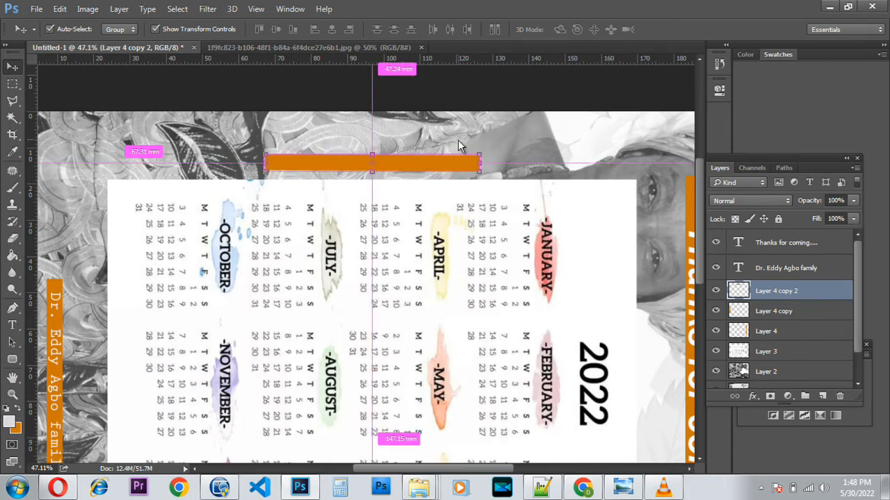
Apply Hue/Saturation with Lightness at +100 to turn the bar white.
key(ctrl+u)
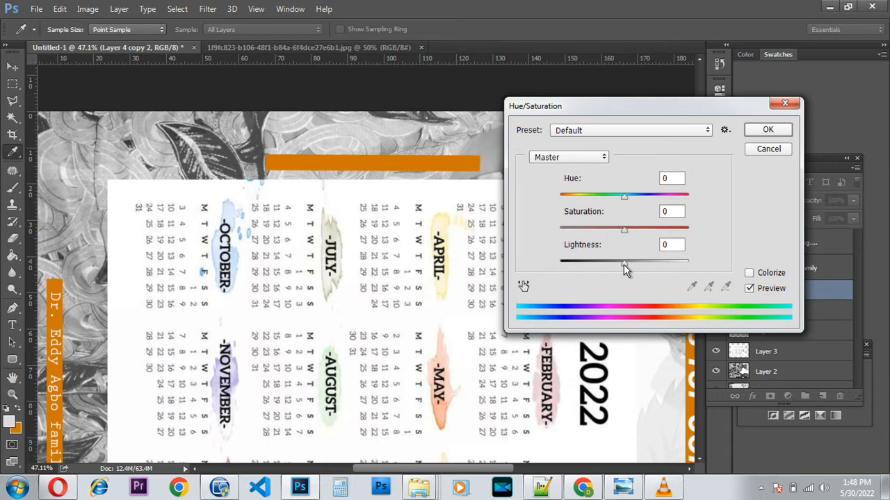
drag(623, 264, 518, 274)
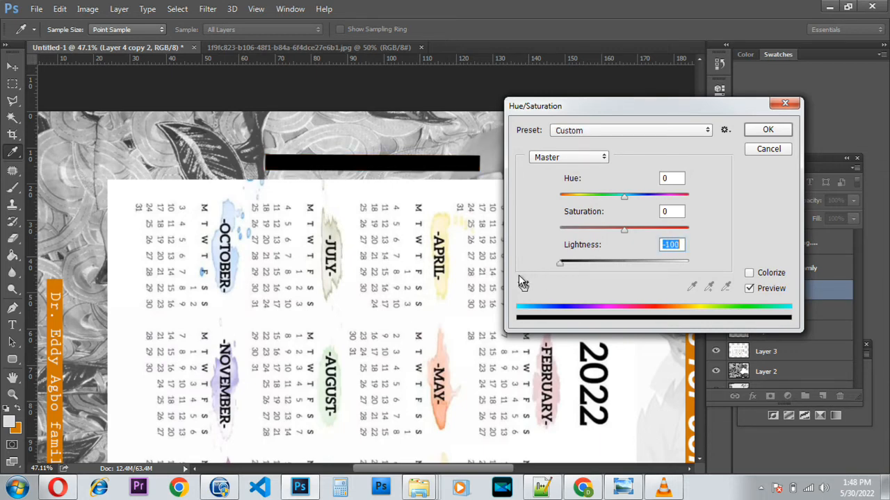
drag(518, 274, 727, 276)
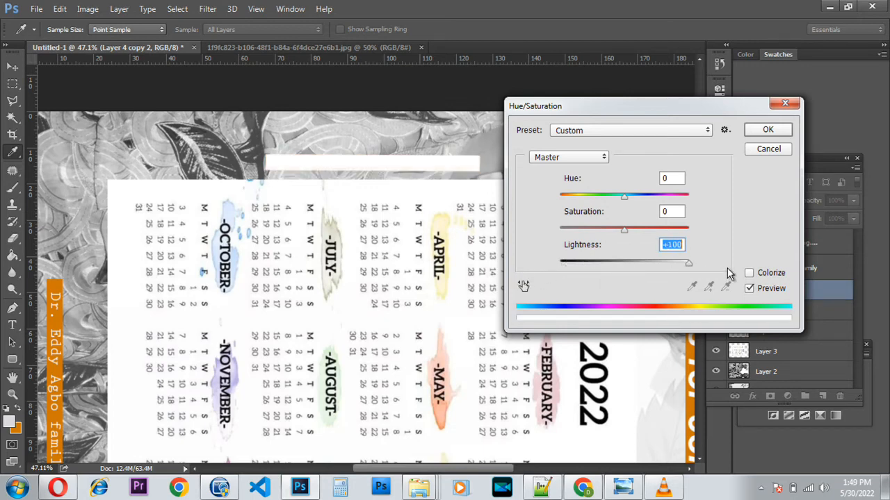
click(768, 132)
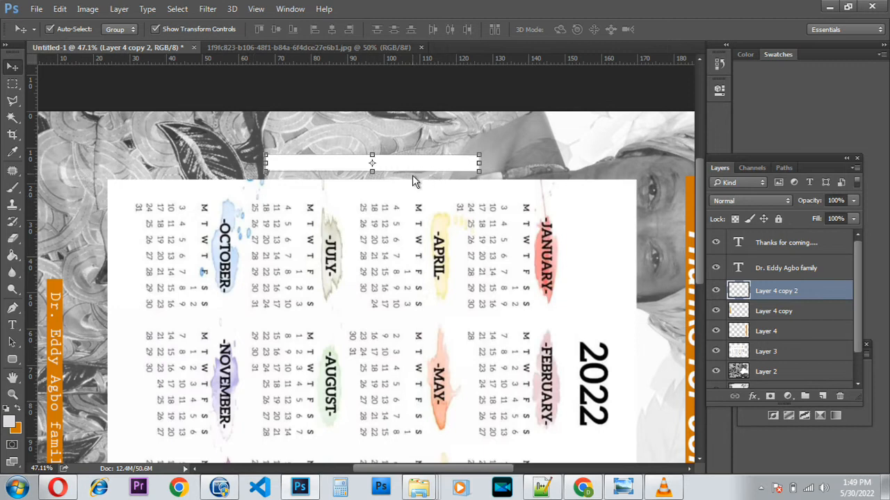
click(752, 396)
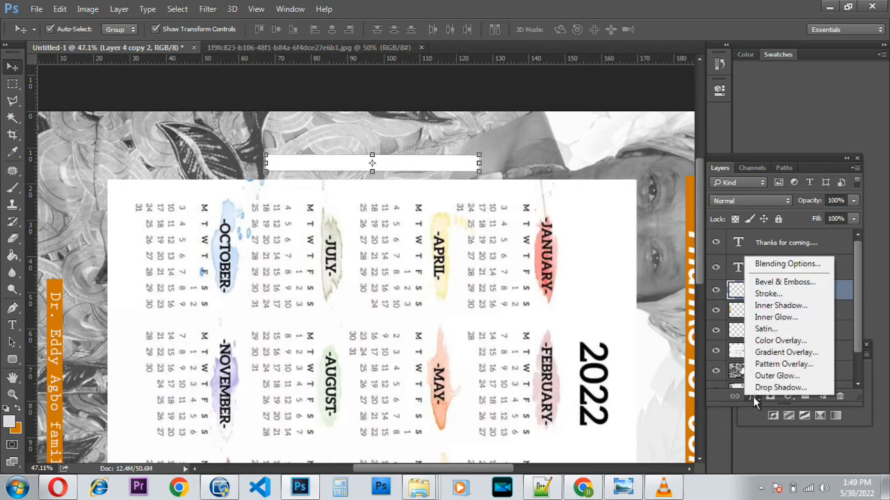
Add a thin black Stroke outline to the white bar.
click(762, 282)
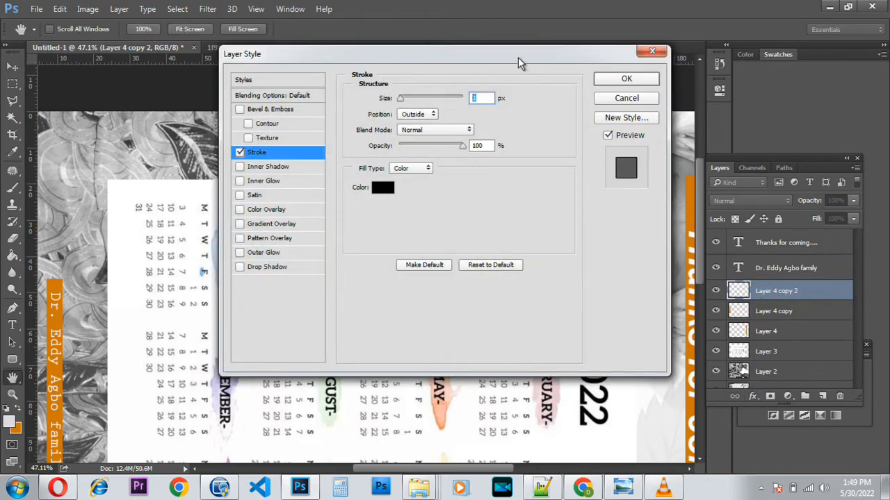
drag(518, 49, 534, 243)
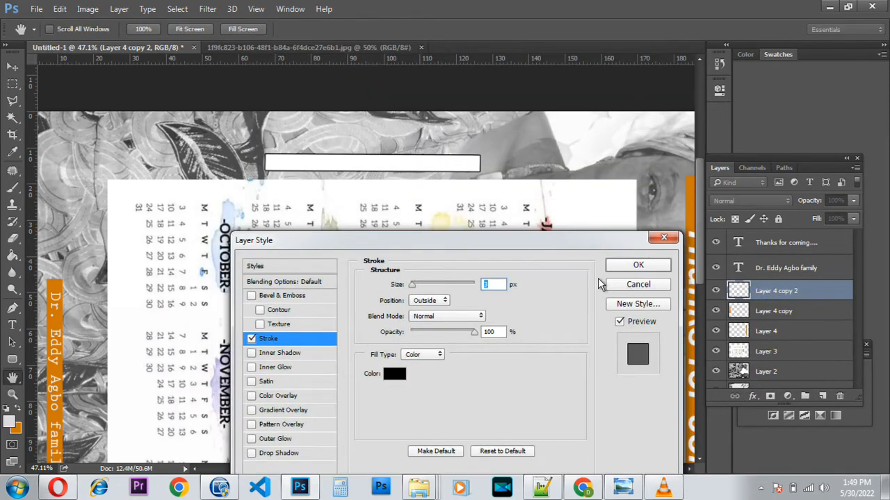
click(638, 265)
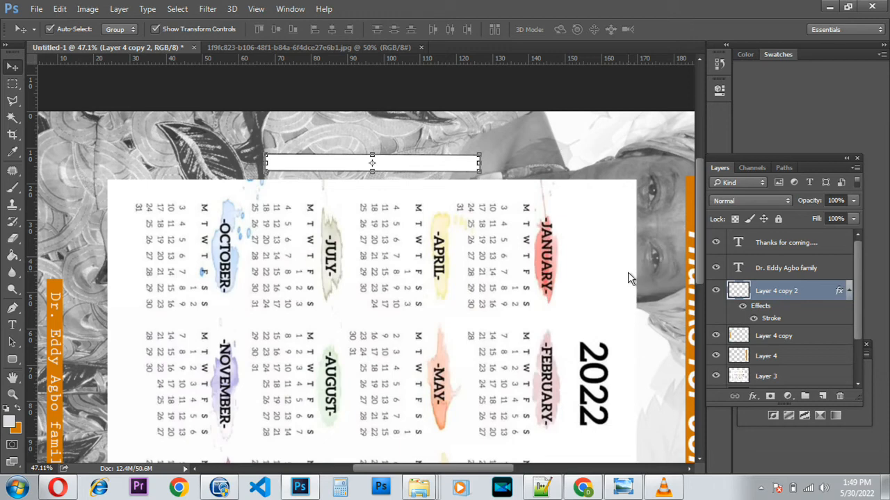
Commit the transform on the outlined bar and zoom in on it.
click(482, 162)
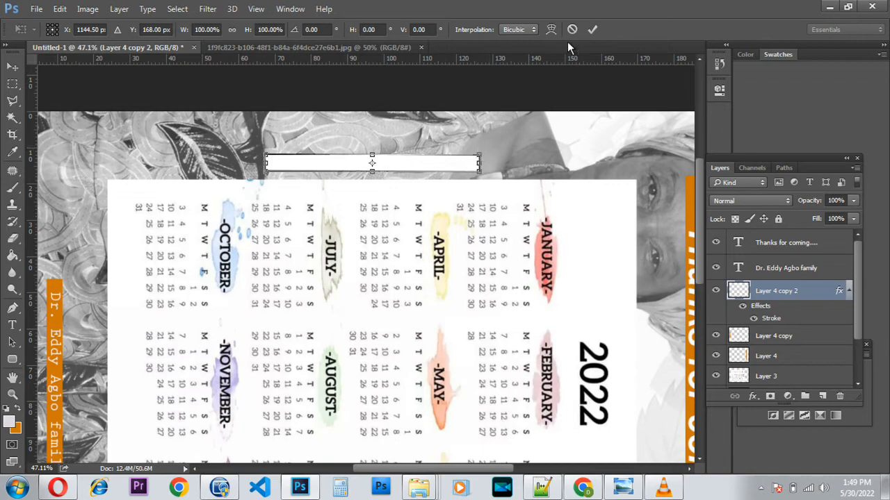
click(591, 29)
scroll(321, 174, up, 2)
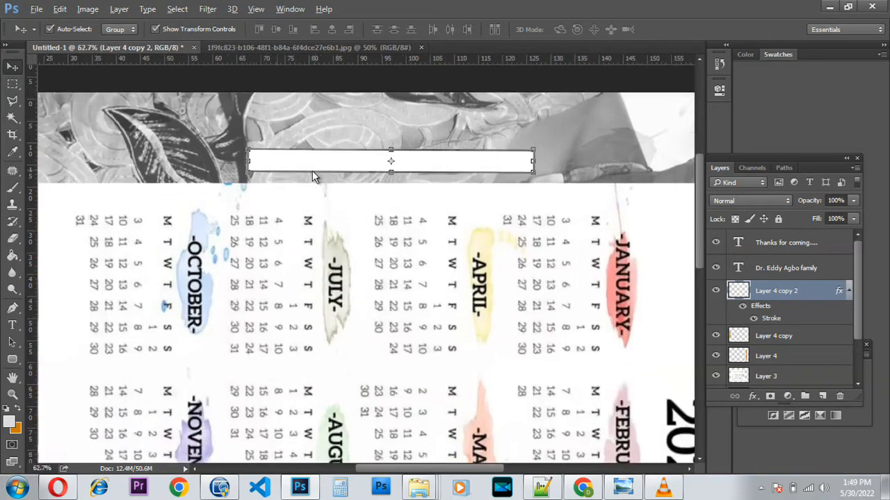
scroll(309, 168, up, 1)
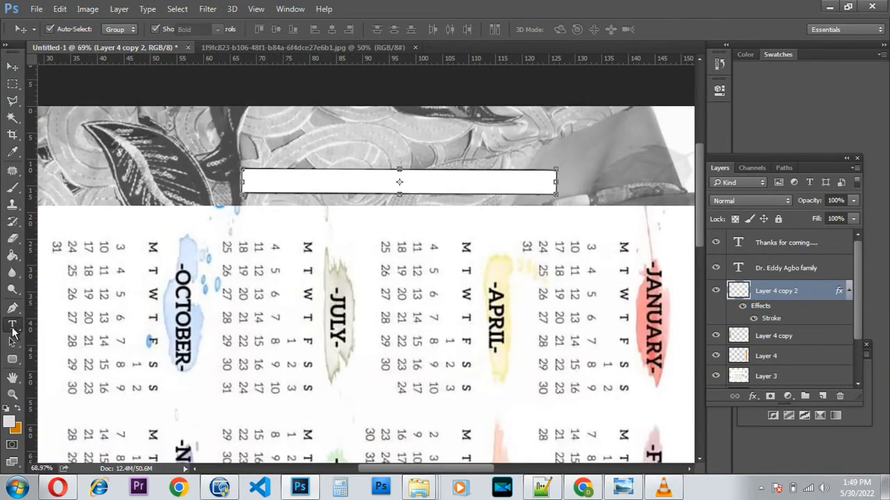
Start a 6 pt black text line inside the white strip.
click(12, 325)
click(250, 183)
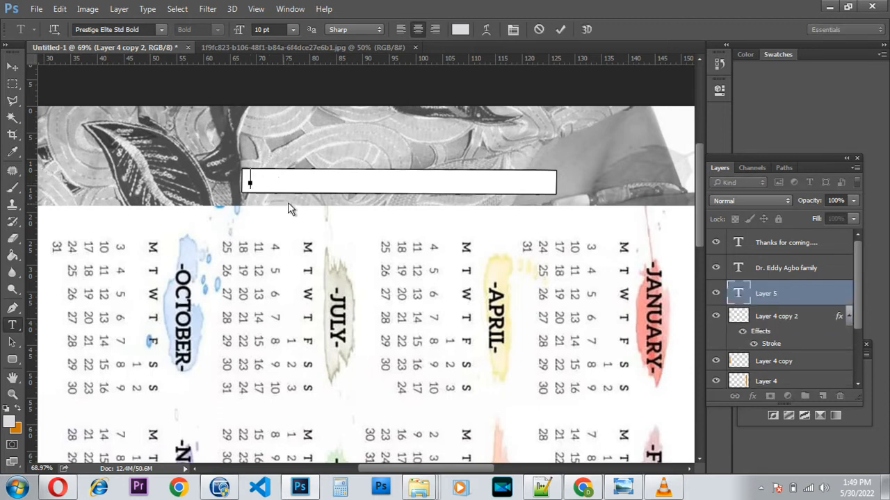
click(292, 29)
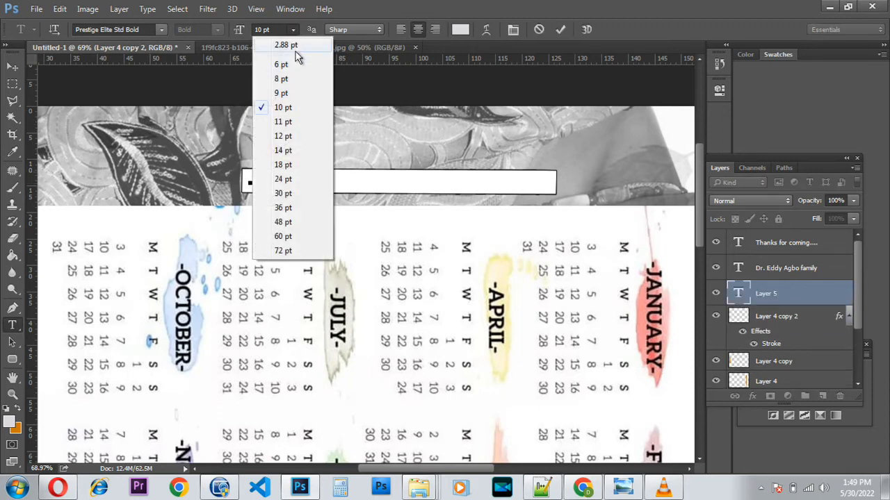
click(281, 64)
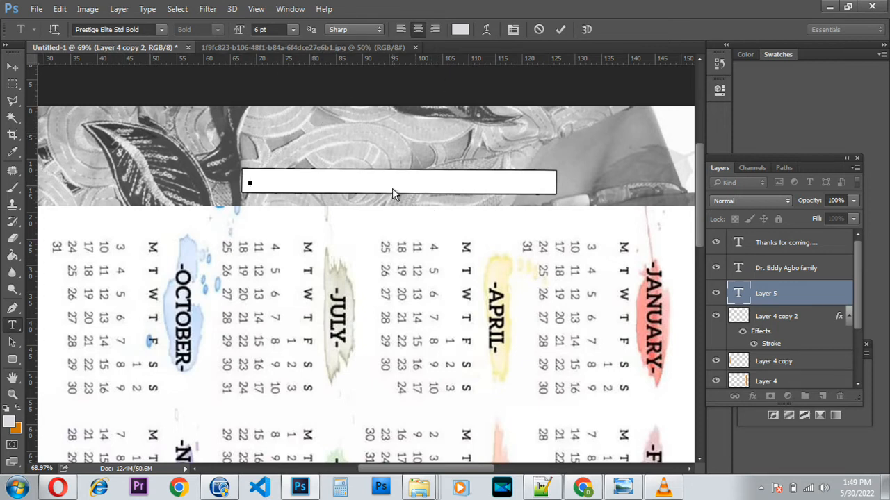
click(461, 32)
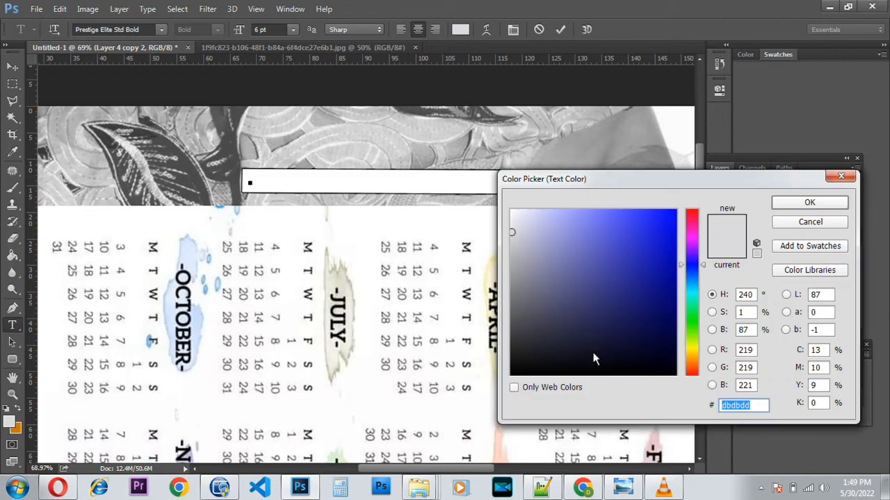
click(607, 374)
click(786, 201)
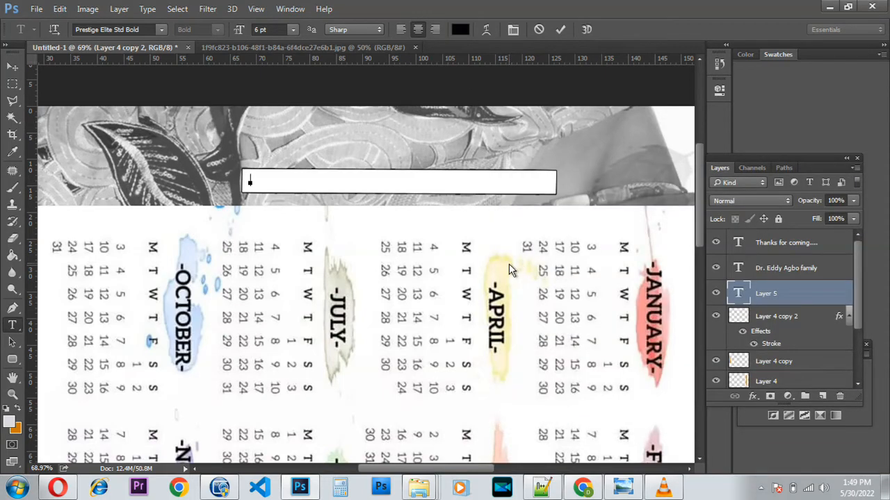
Type 'BSTERTECH GRAPHICS AND PRINT :' followed by the studio's phone number.
text(BSTERTECH)
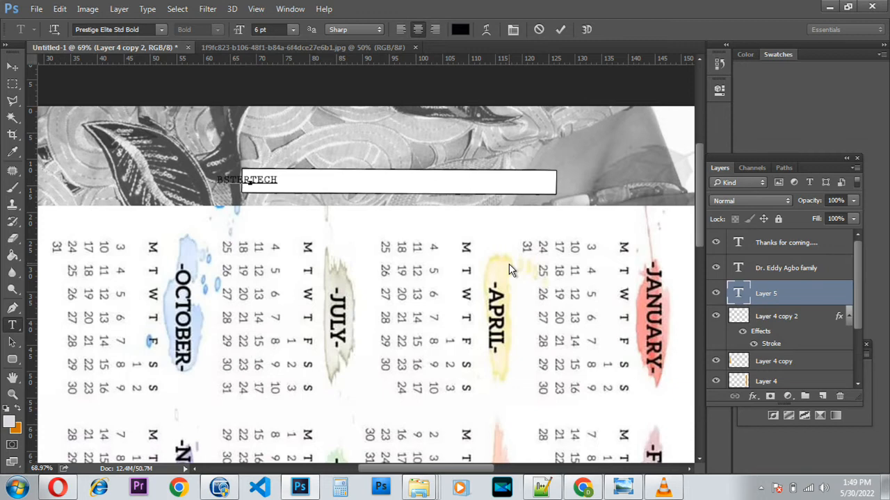
text( GRA)
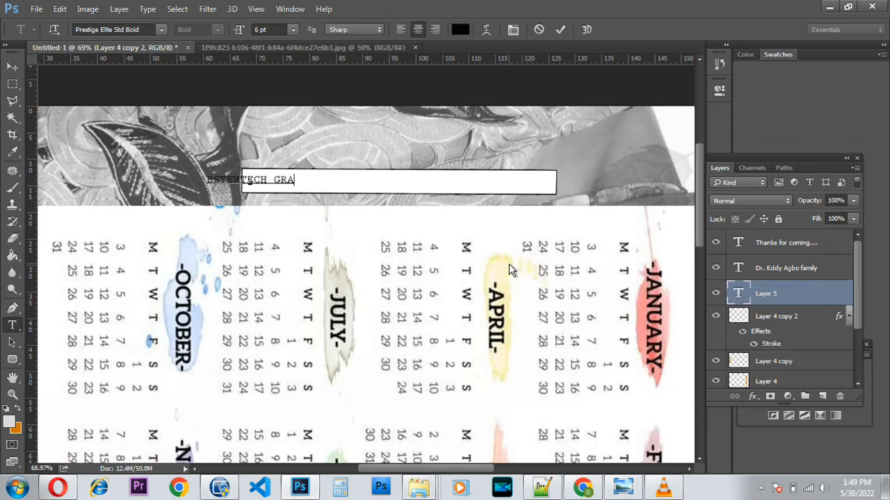
text(PH)
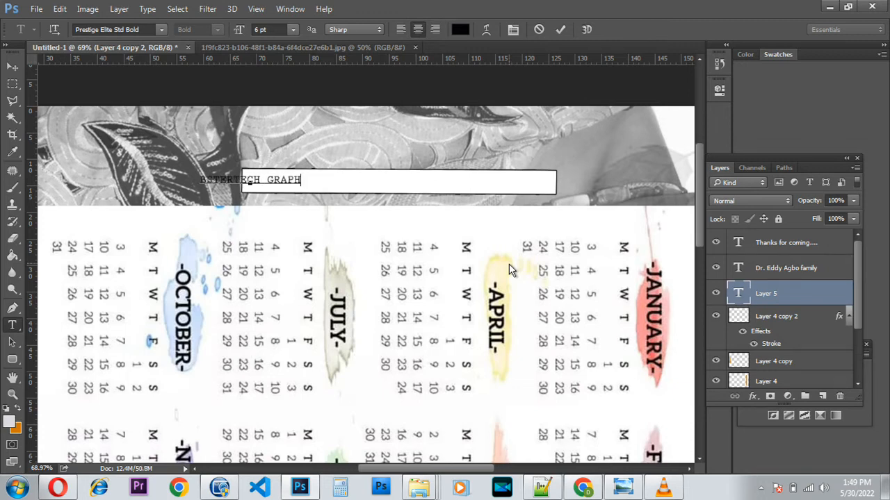
text(ICS )
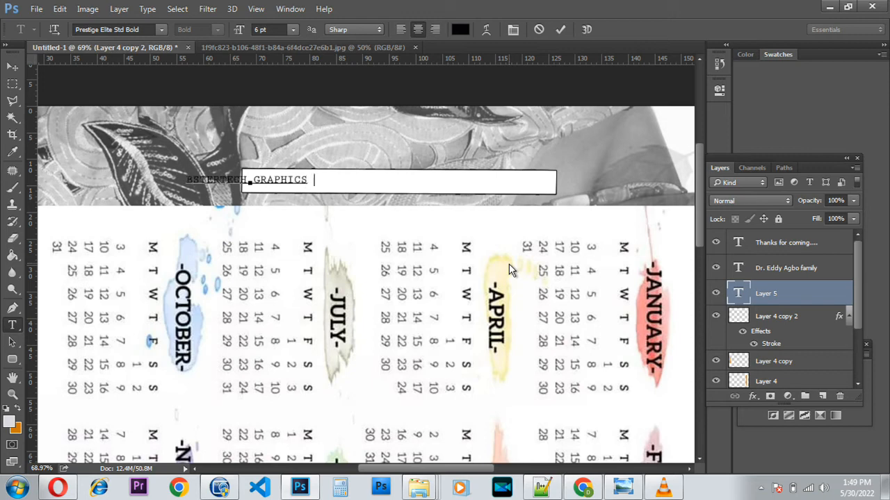
text(ABD)
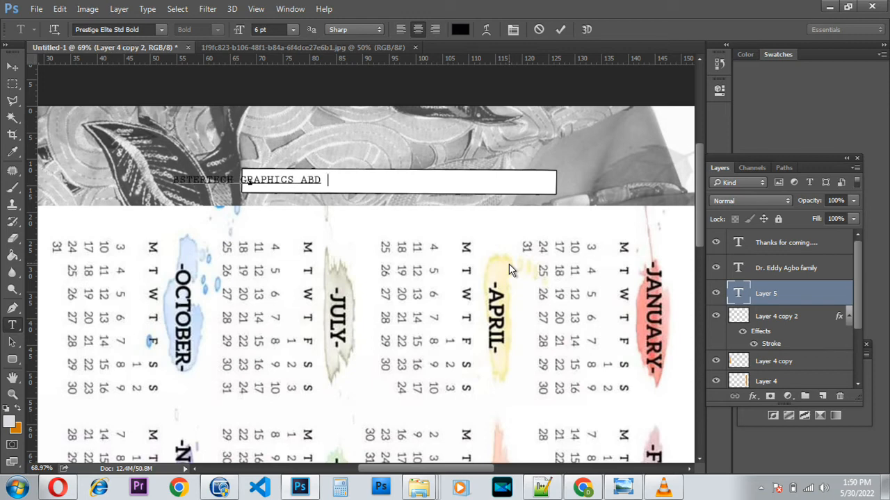
key(BackSpace)
key(BackSpace)
key(BackSpace)
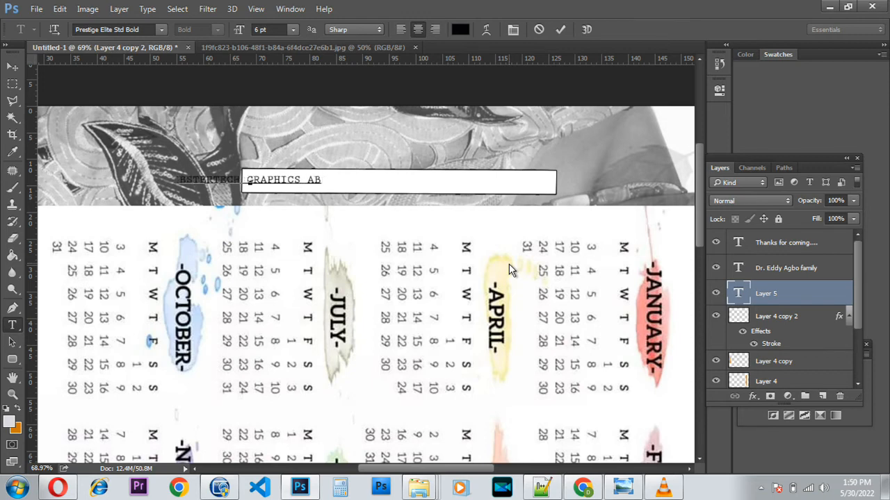
text(ND )
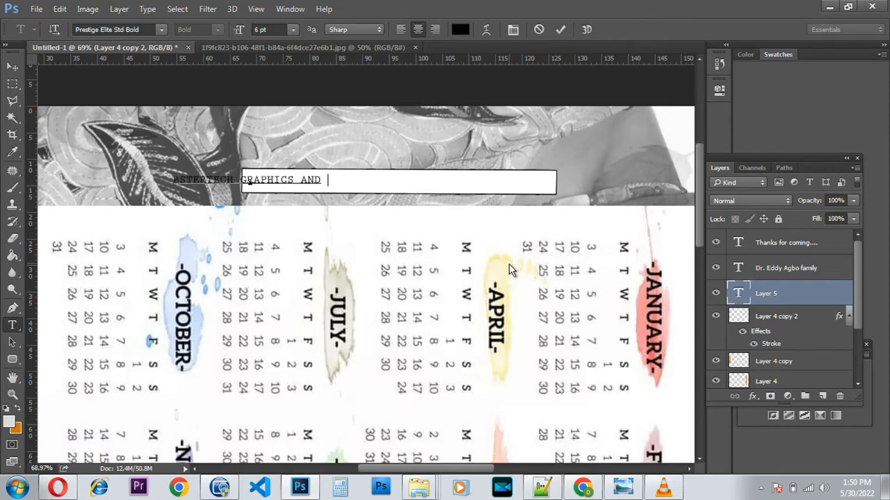
text(PRINT)
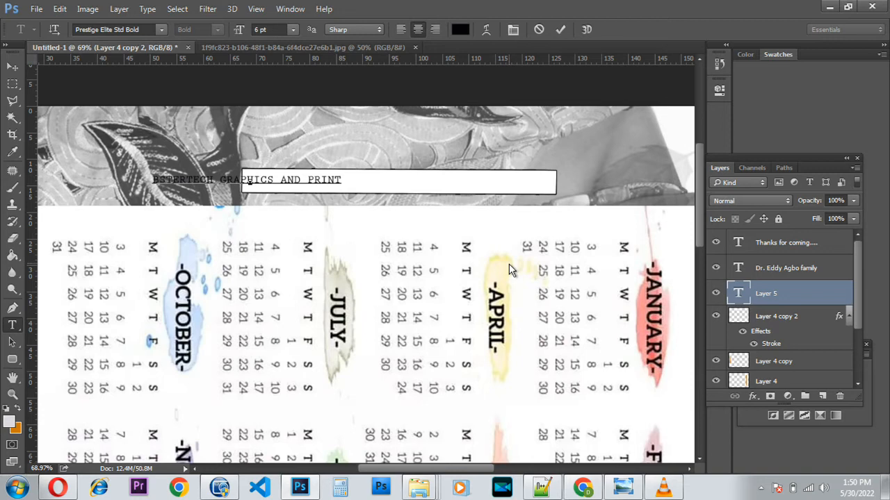
text( :)
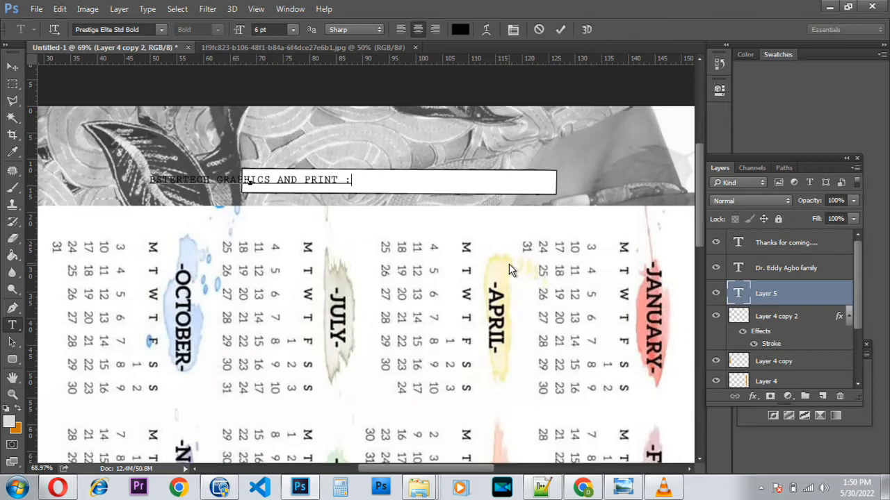
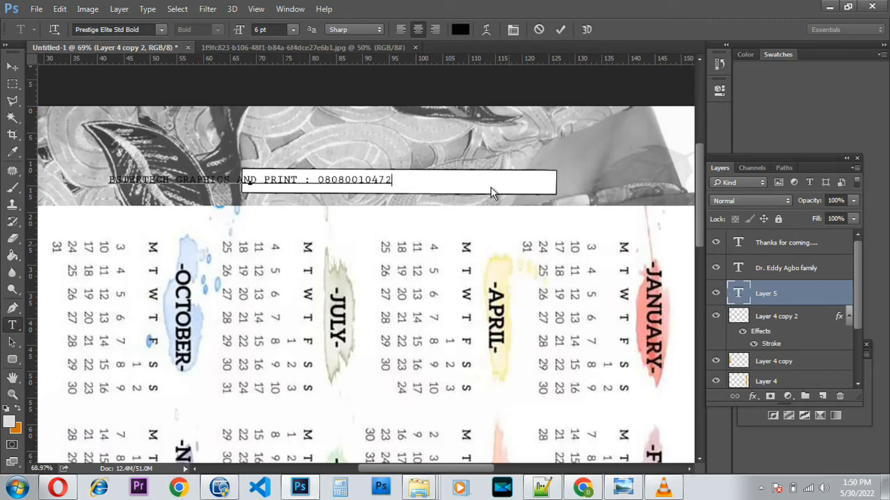
Commit the contact text, move it into the white strip and stretch it wider.
click(560, 29)
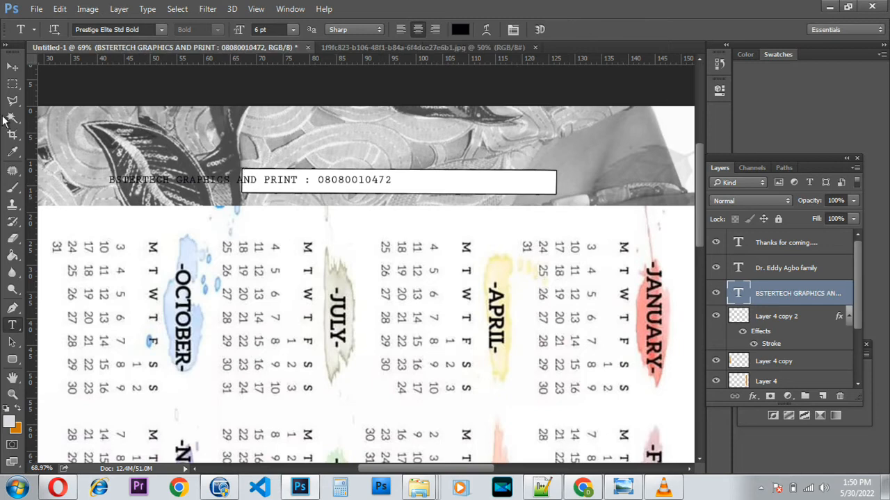
click(11, 67)
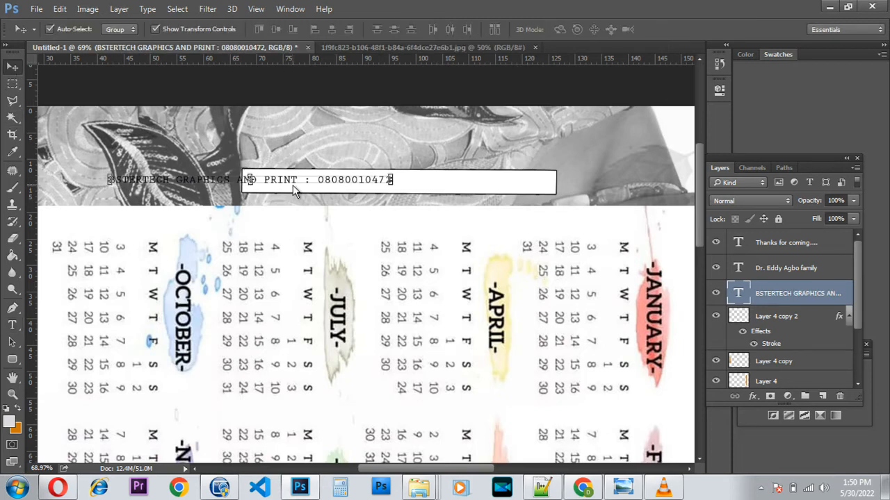
drag(287, 179, 421, 186)
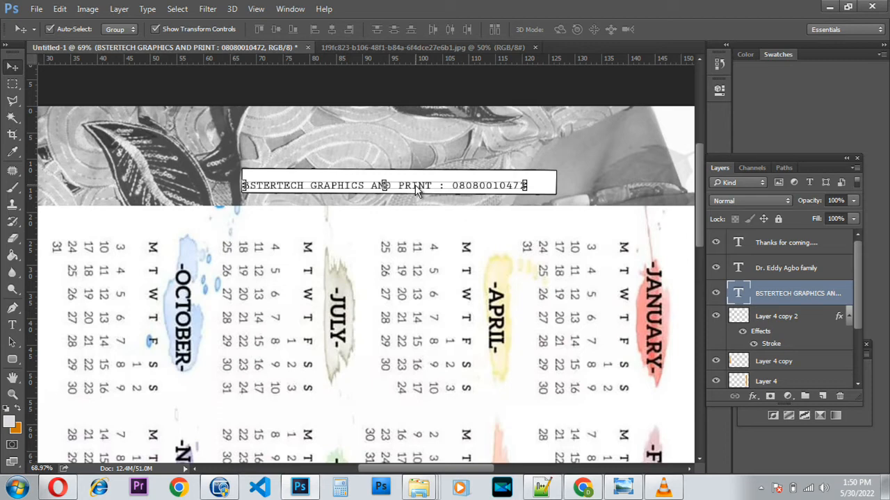
click(528, 185)
drag(528, 185, 553, 168)
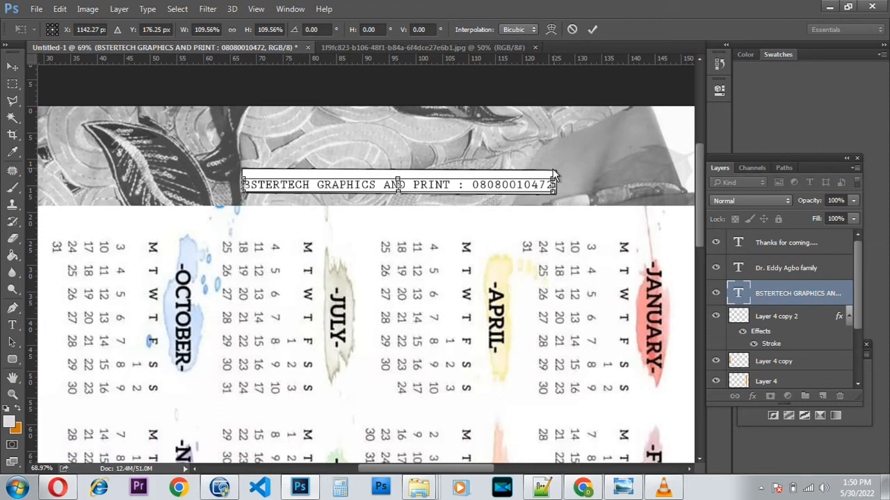
key(Return)
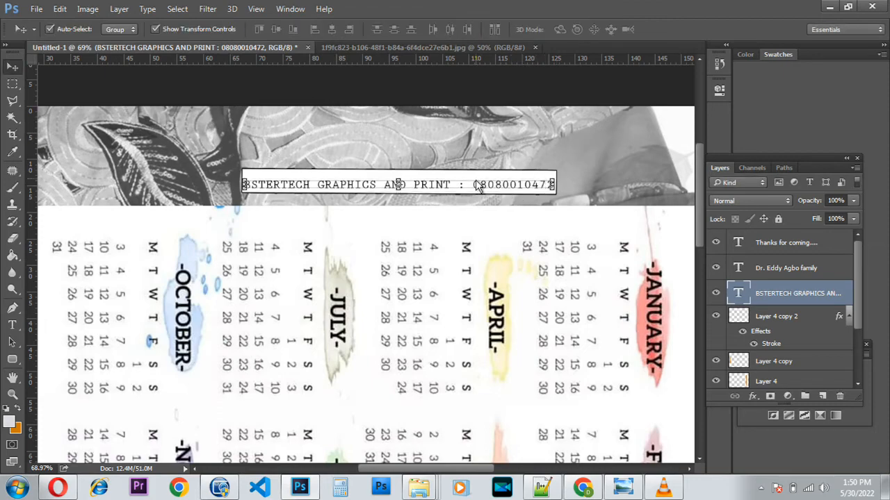
Shorten the white outlined strip from the top to frame the text, then zoom out.
scroll(451, 177, up, 3)
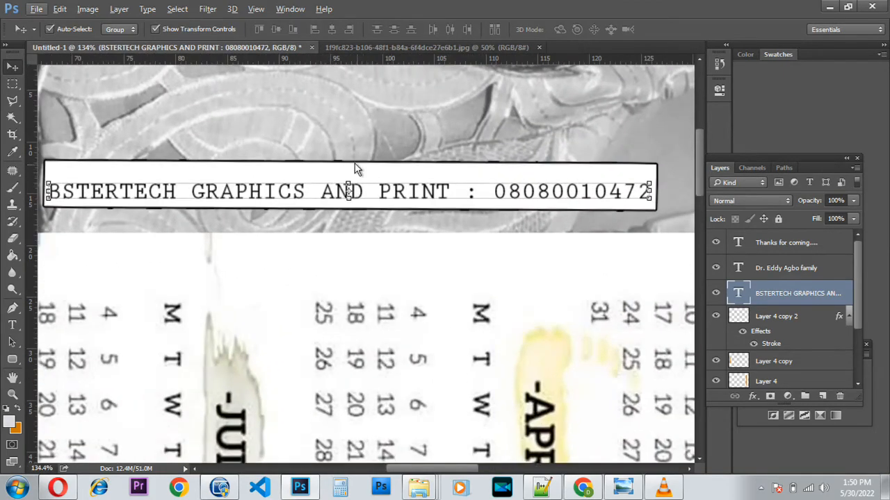
click(355, 164)
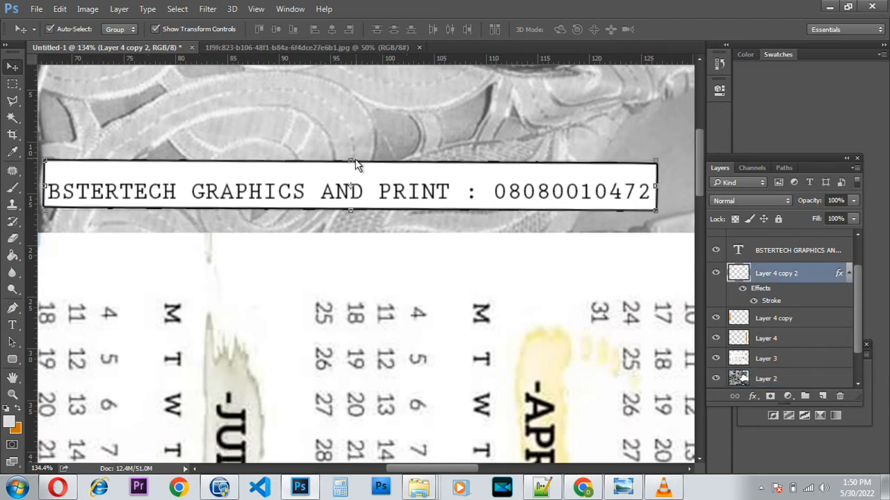
drag(351, 161, 351, 177)
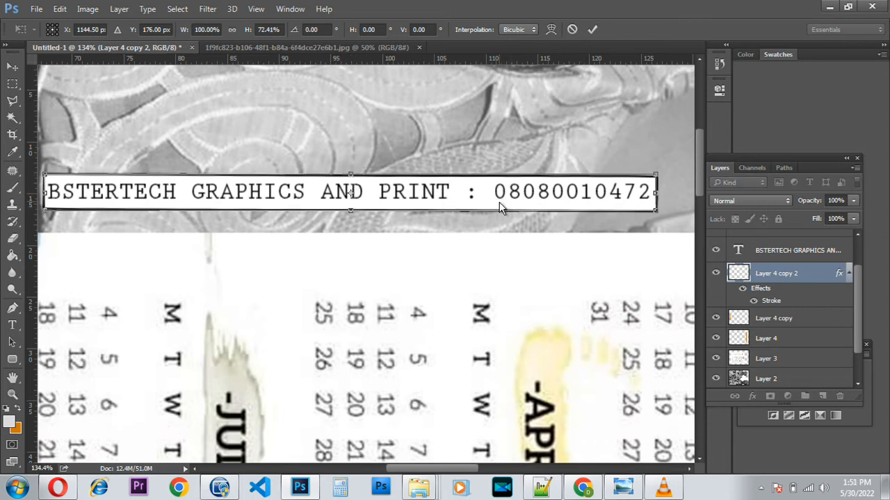
click(592, 30)
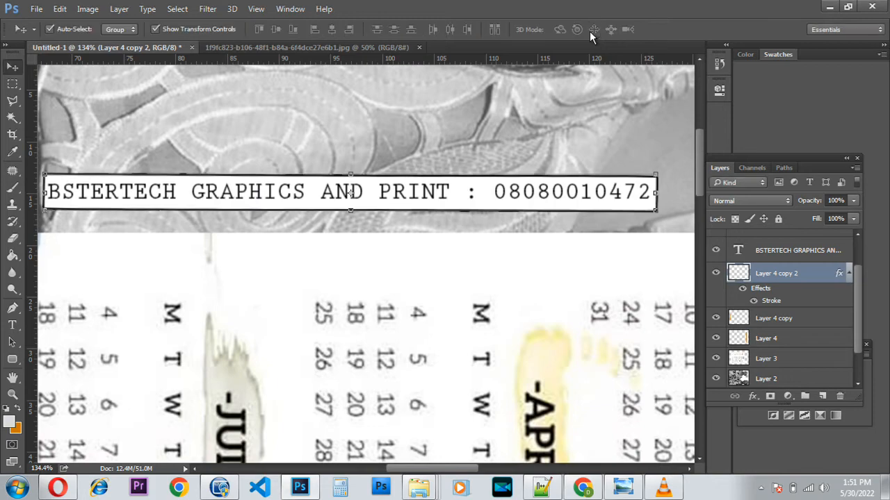
scroll(369, 214, down, 3)
scroll(369, 214, down, 5)
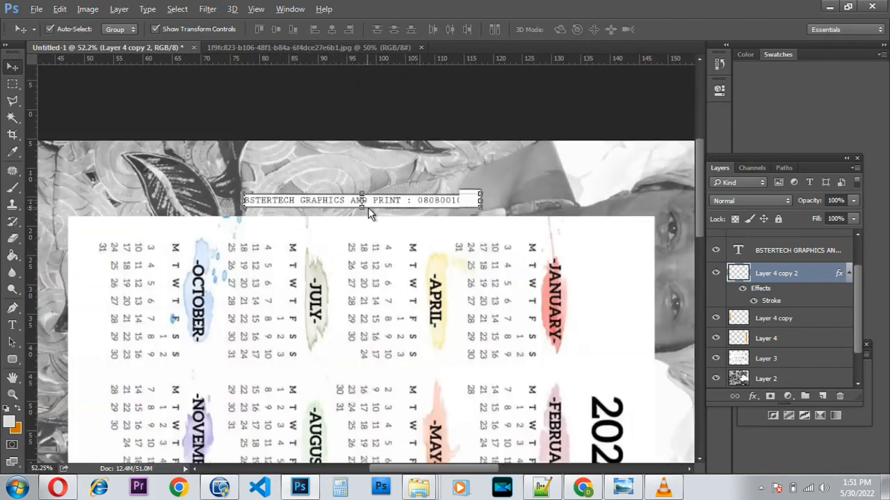
scroll(369, 214, up, 1)
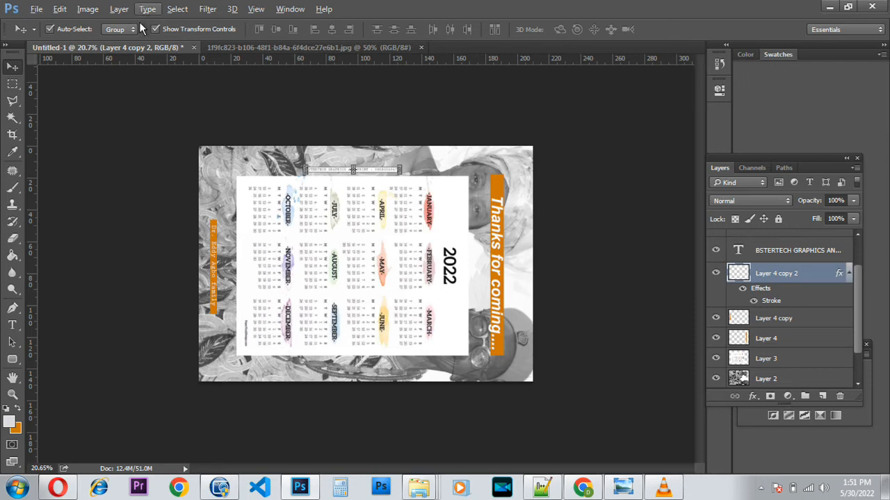
Rotate the cover canvas 90° counter-clockwise back into portrait and check the view.
click(93, 12)
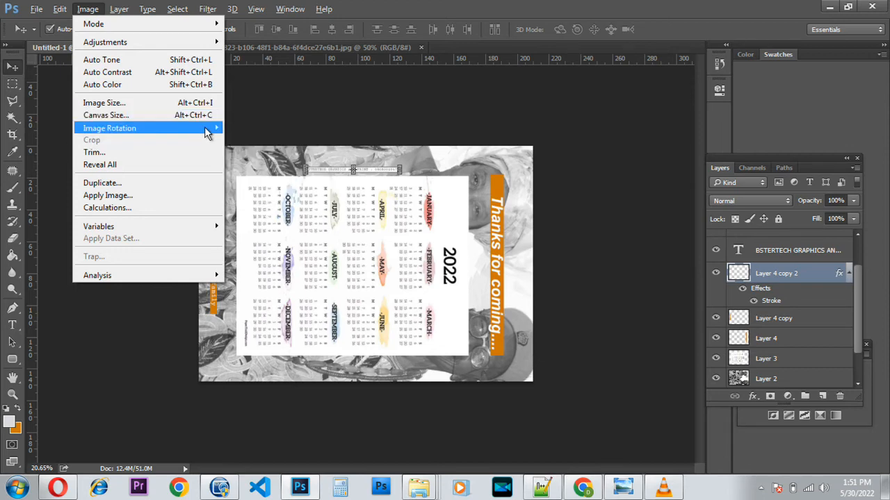
mouse_move(209, 132)
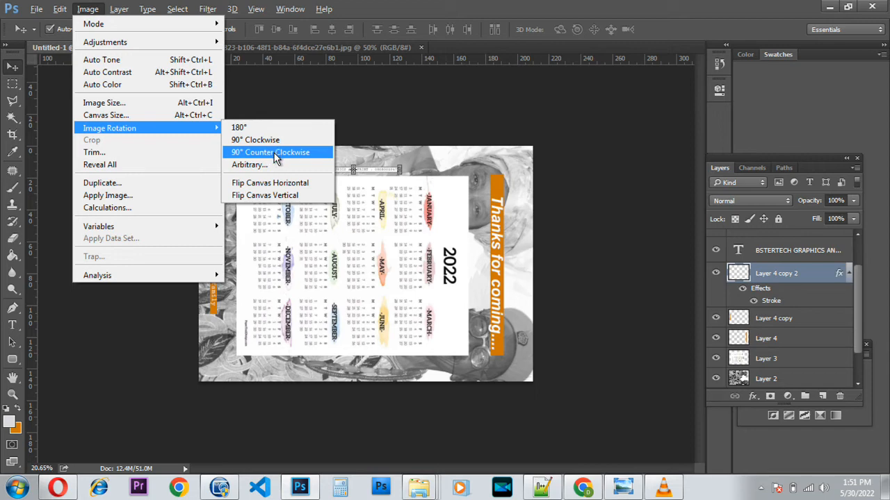
click(276, 158)
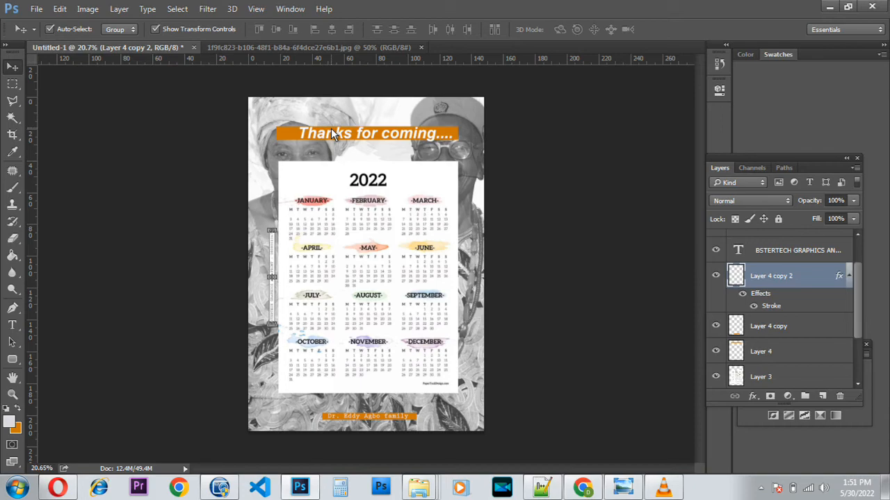
scroll(405, 138, up, 2)
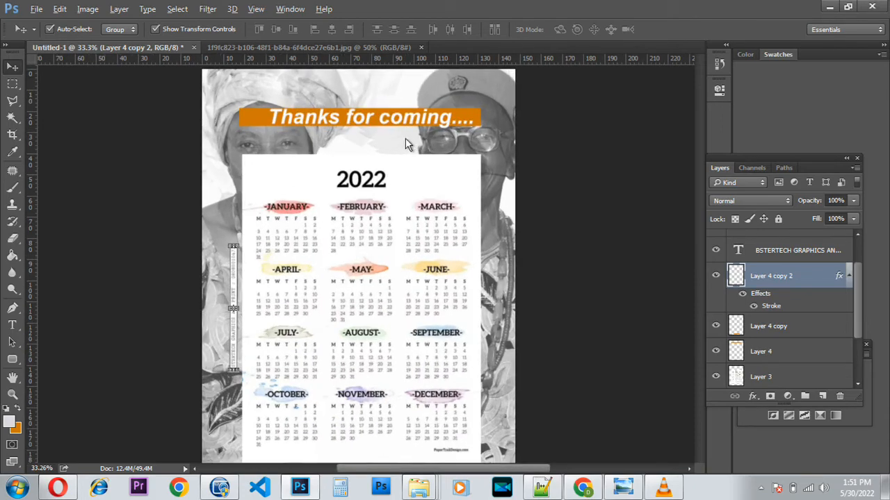
scroll(351, 97, up, 2)
scroll(349, 98, down, 4)
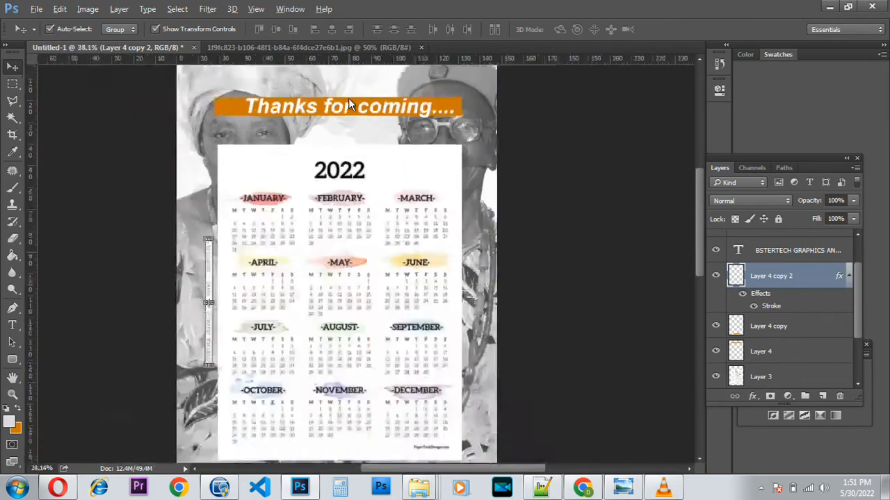
scroll(348, 98, down, 1)
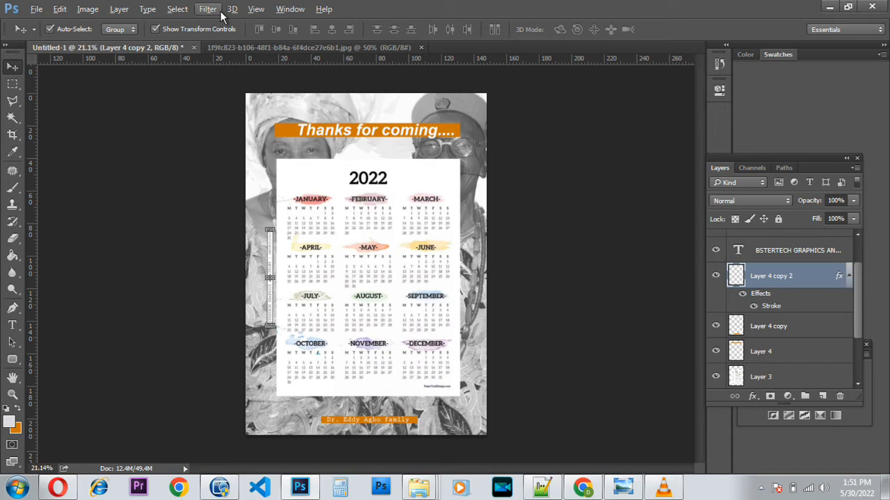
Show the grid over the canvas and zoom in on the headline banner.
click(256, 9)
mouse_move(297, 218)
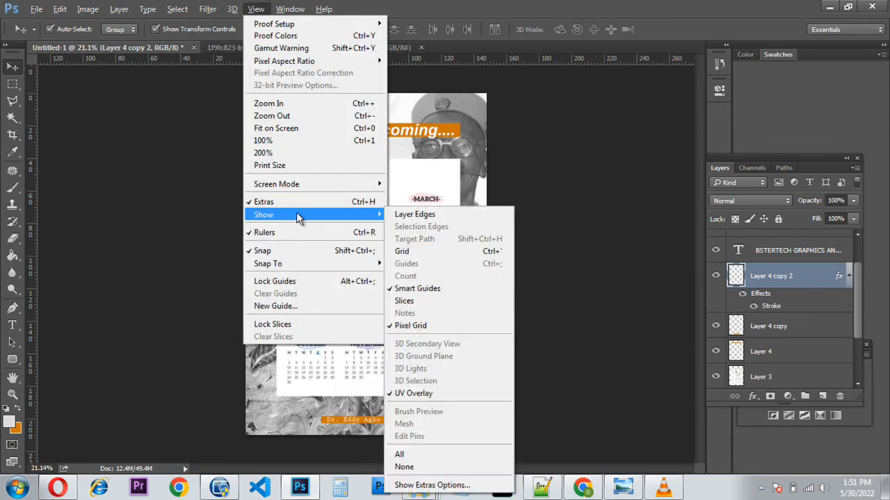
click(425, 251)
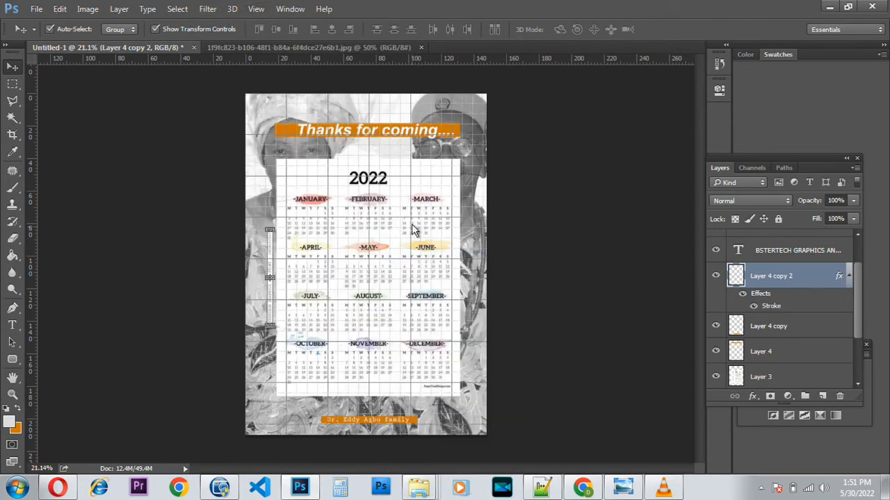
scroll(415, 229, up, 5)
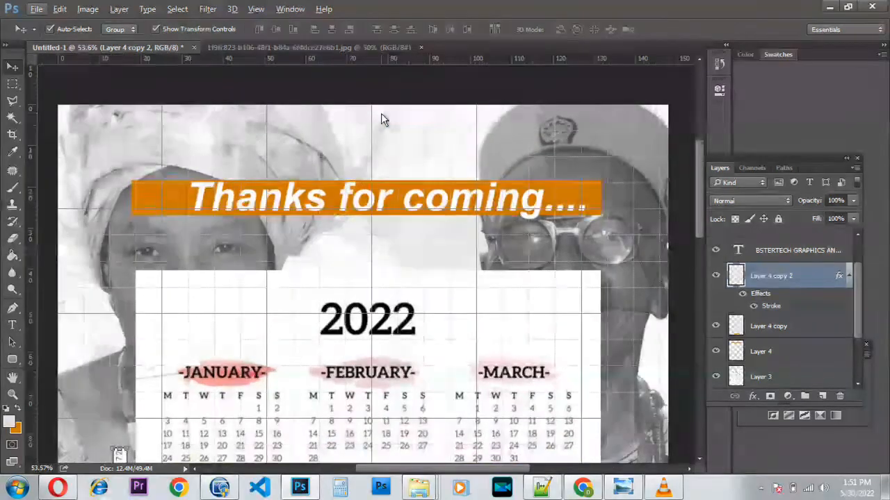
scroll(381, 120, up, 3)
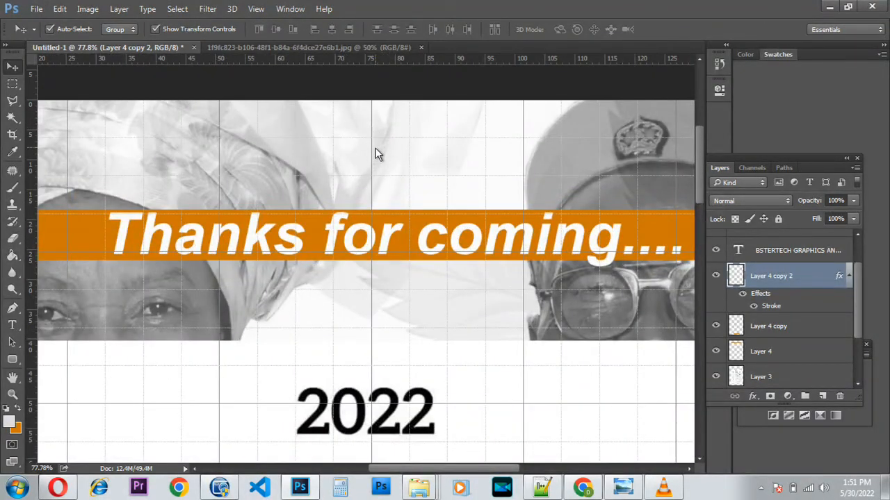
Nudge the orange banner bar right and the 'Thanks for coming....' text left.
click(380, 216)
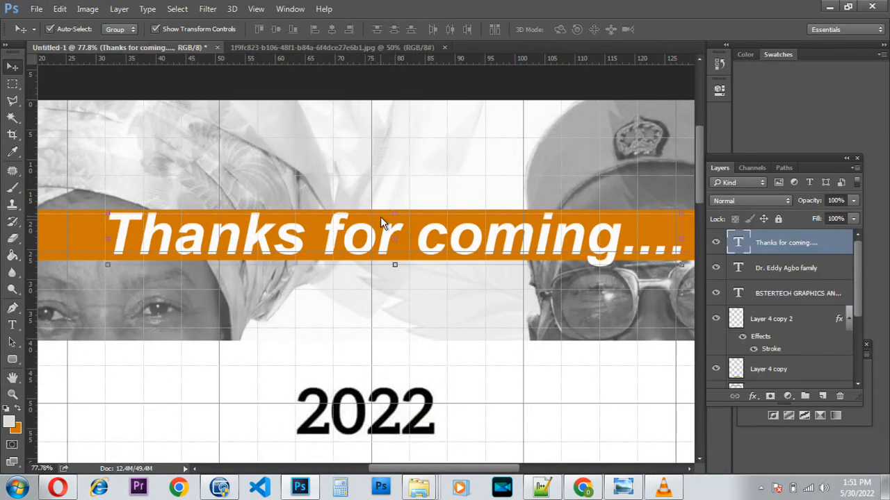
click(77, 241)
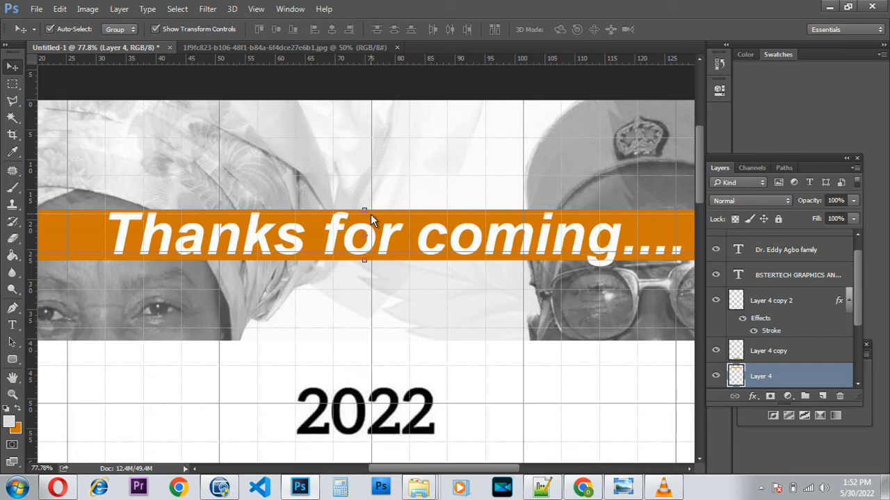
key(Right)
key(Right)
key(Right)
key(Right)
key(Right)
key(Right)
key(Right)
key(Right)
click(350, 246)
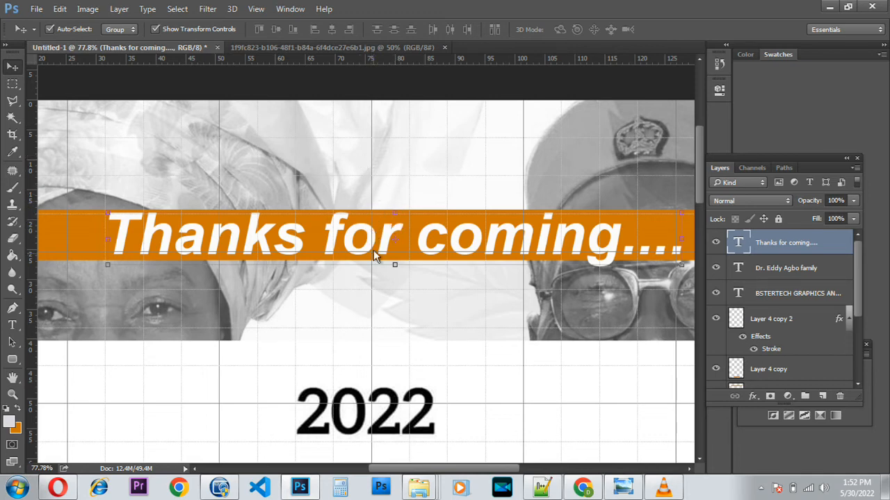
key(Left)
key(Left)
key(Left)
key(Left)
key(Left)
key(Left)
key(Left)
key(Left)
key(Left)
key(Left)
key(Left)
key(Left)
key(Left)
key(Left)
key(Left)
key(Left)
key(Left)
key(Left)
key(Left)
key(Left)
key(Left)
key(Left)
key(Left)
key(Left)
key(Left)
key(Left)
key(Left)
key(Left)
key(Left)
key(Left)
key(Left)
key(Left)
key(Left)
key(Left)
key(Left)
key(Left)
key(Left)
key(Left)
key(Left)
key(Left)
key(Left)
key(Left)
key(Left)
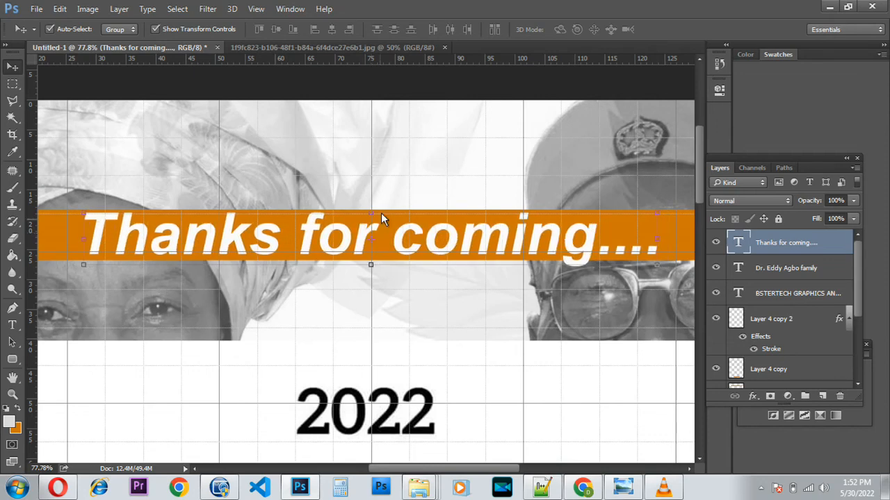
Nudge the 2022 calendar layer slightly right.
scroll(388, 247, down, 3)
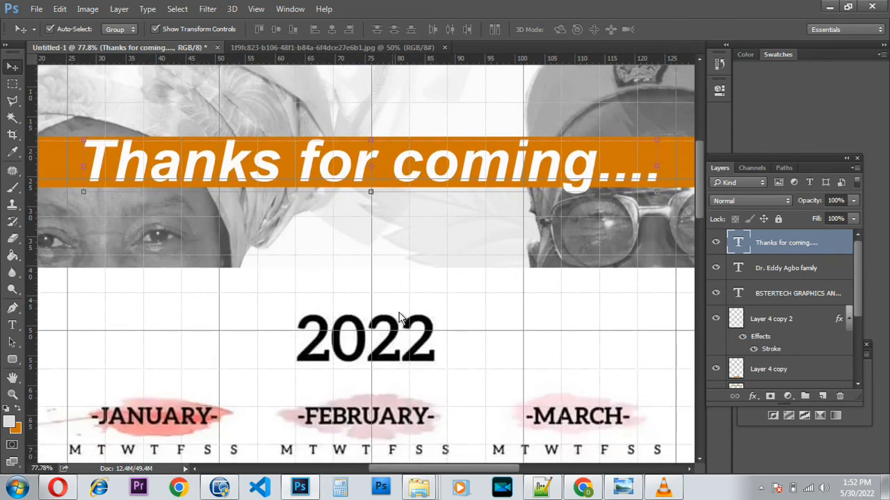
click(472, 351)
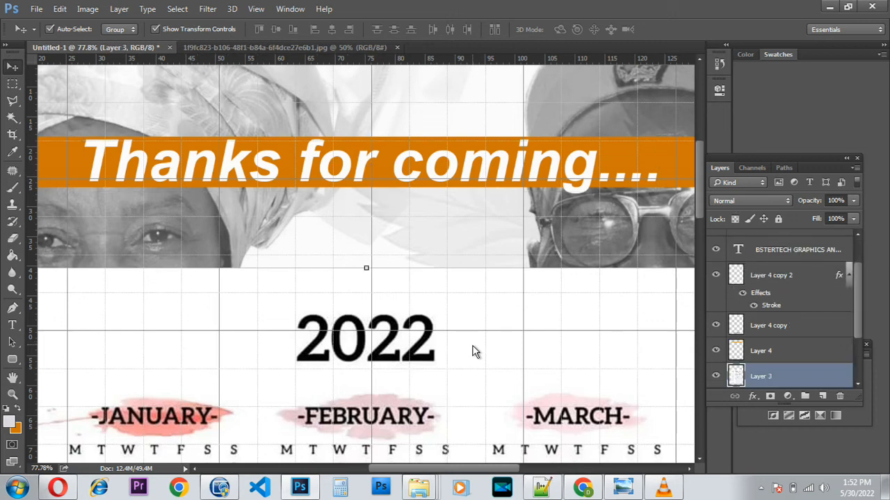
key(Right)
key(Right)
key(Right)
key(Right)
key(Right)
key(Right)
key(Right)
key(Right)
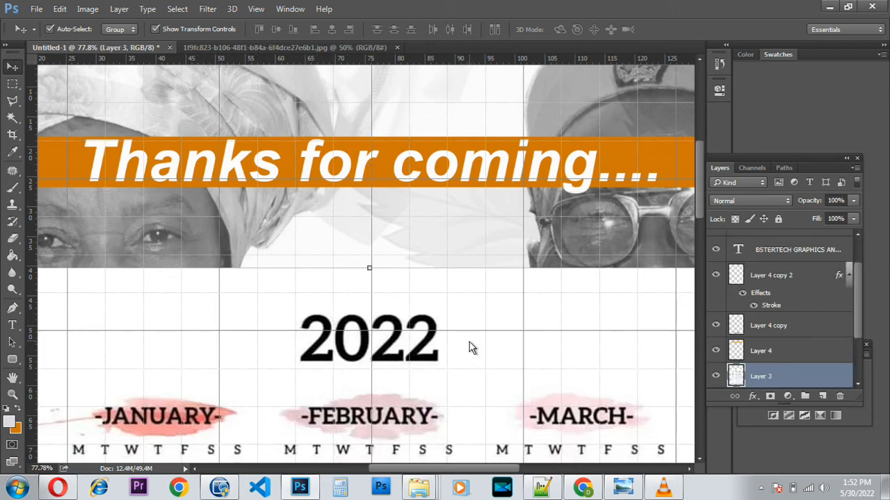
Nudge the family name text slightly right within the bottom orange bar.
scroll(469, 344, down, 10)
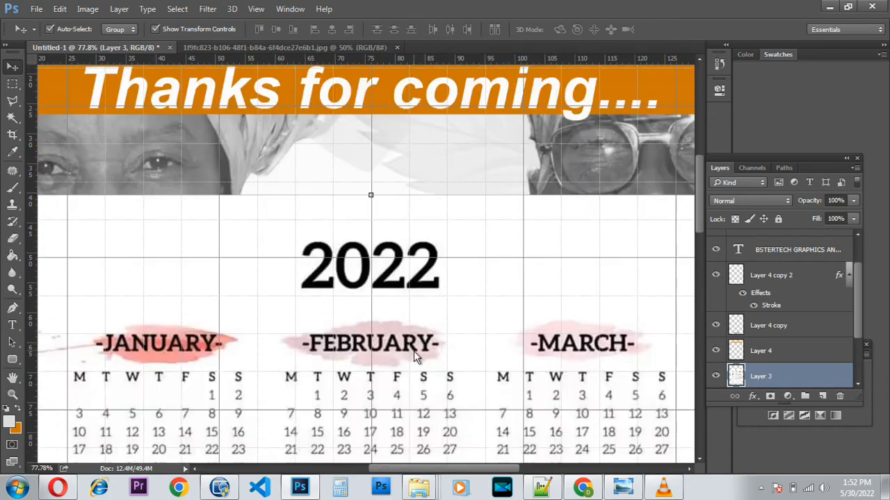
scroll(381, 441, down, 10)
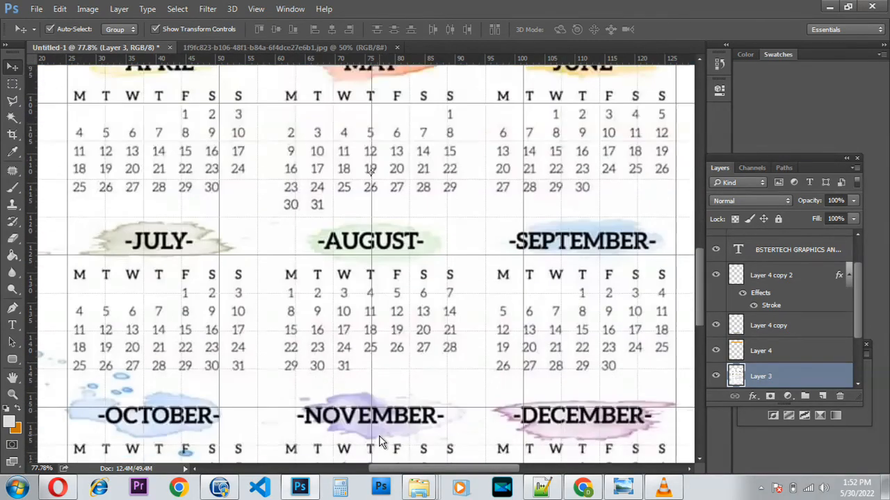
scroll(380, 432, down, 3)
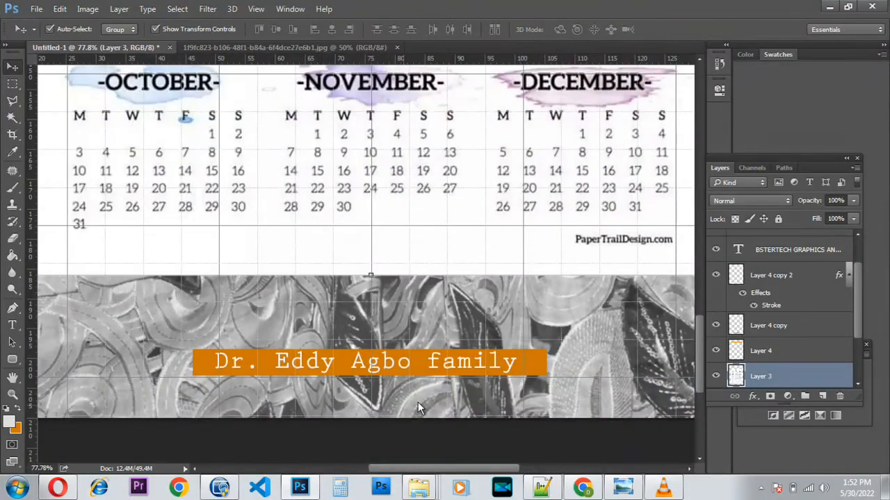
click(532, 361)
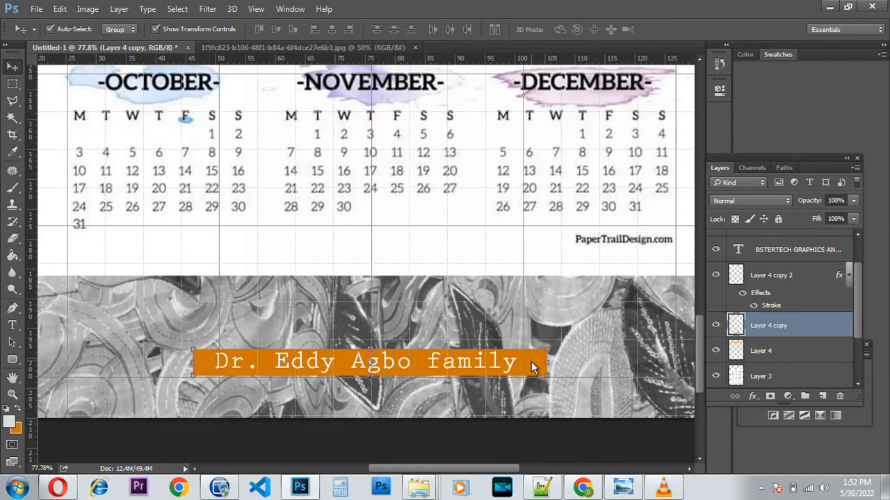
click(450, 368)
key(Right)
key(Right)
key(Right)
key(Right)
key(Right)
key(Right)
key(Right)
key(Right)
key(Right)
key(Right)
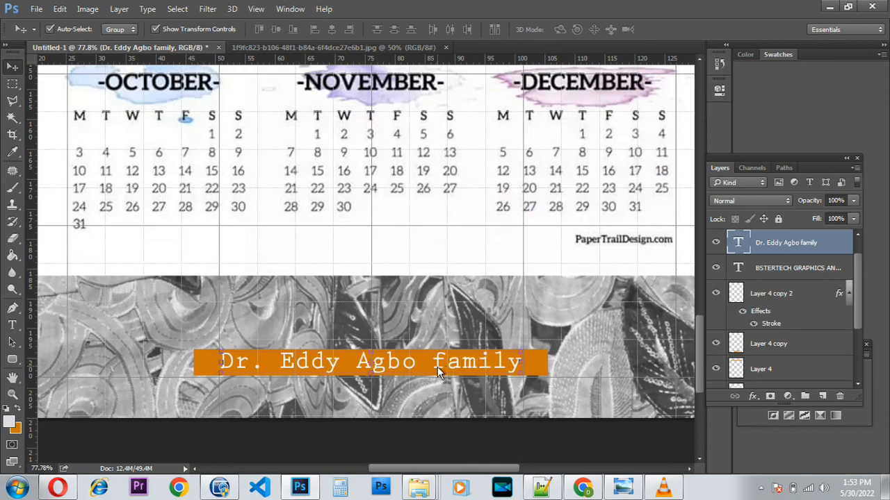
scroll(437, 367, down, 6)
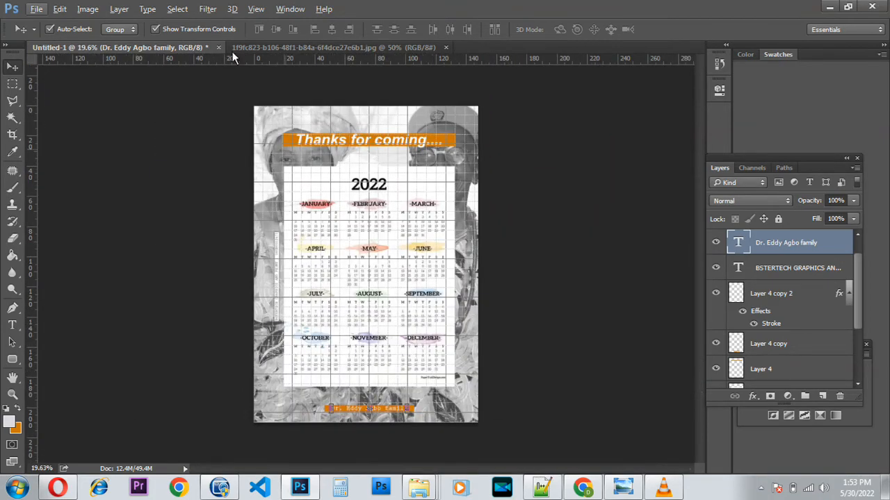
Turn off the canvas grid and bring up Save As for the cover.
click(255, 10)
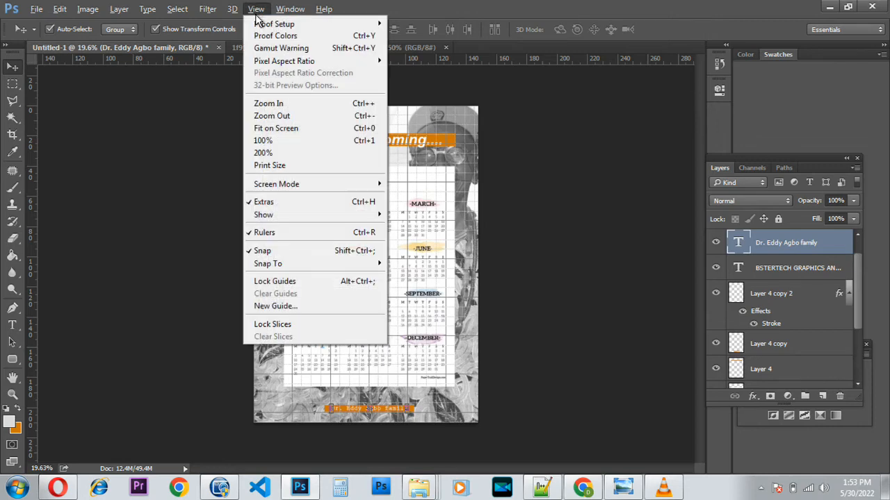
mouse_move(309, 217)
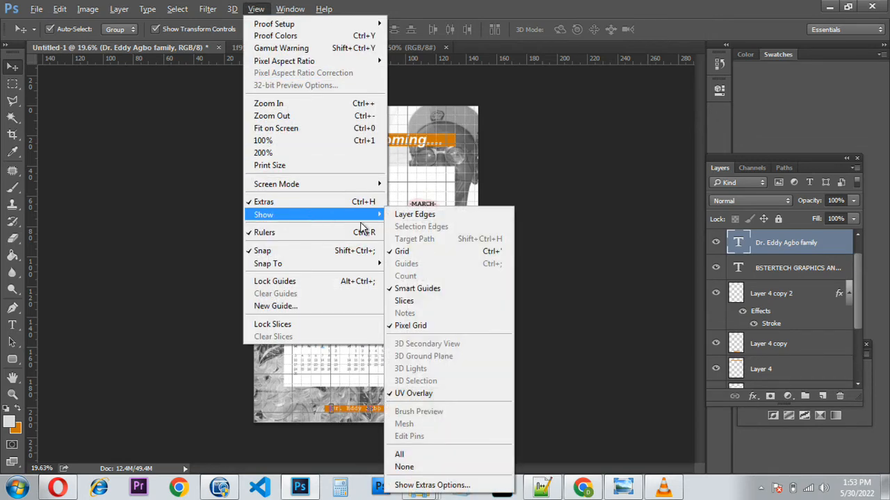
click(425, 252)
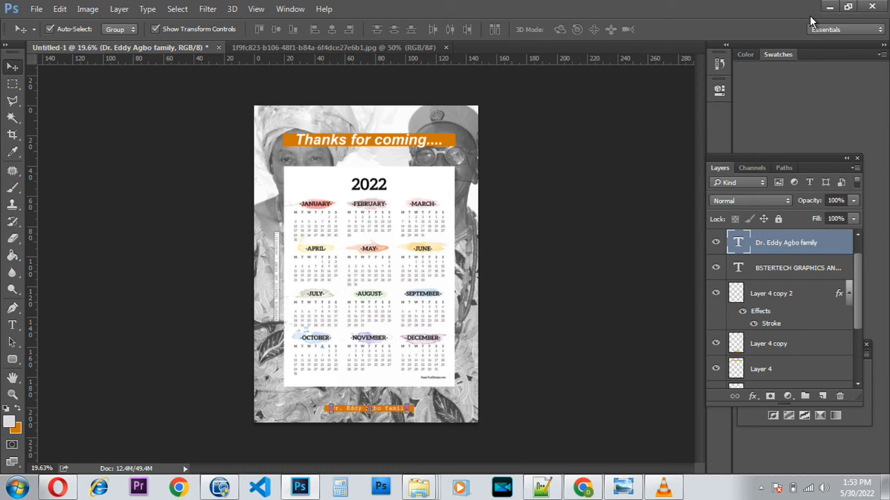
key(ctrl+s)
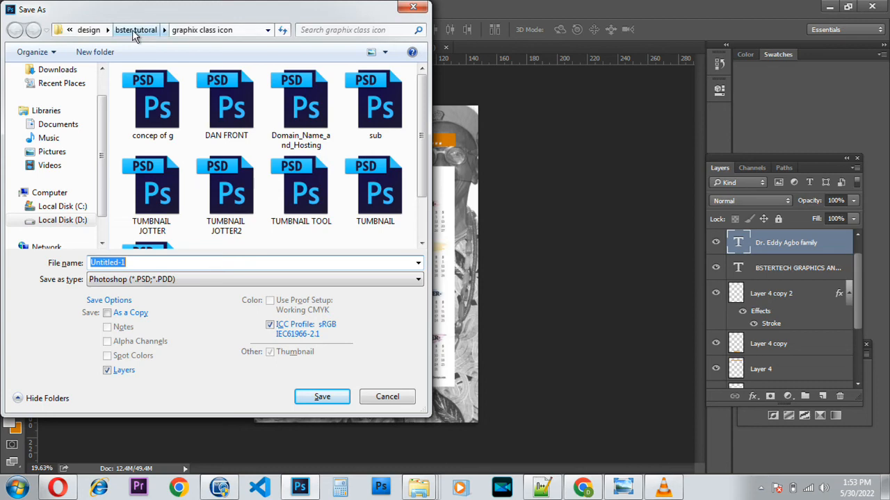
Save the cover as HHHHHH.psd in LESON ONE > DAN, keeping Maximize Compatibility.
click(101, 34)
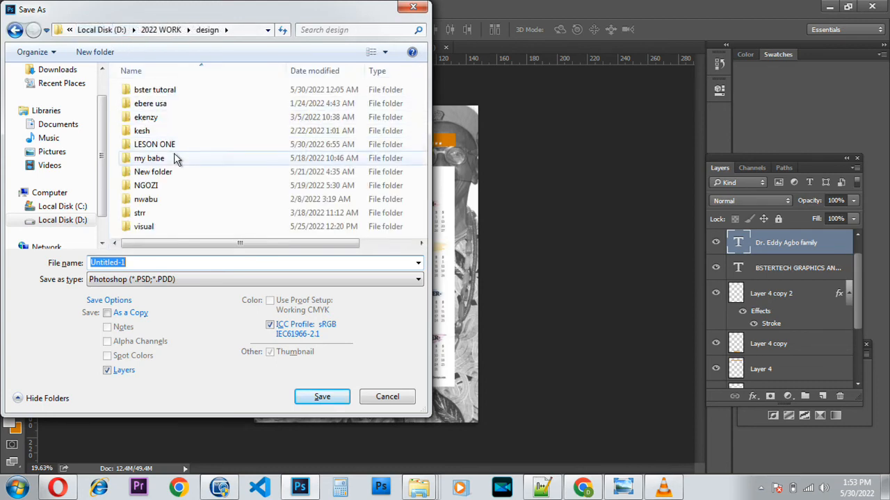
double_click(171, 146)
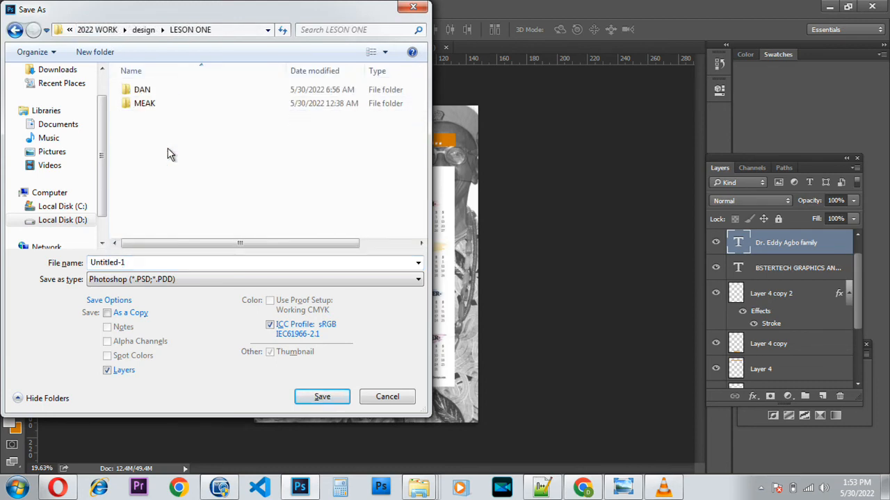
click(149, 93)
double_click(151, 94)
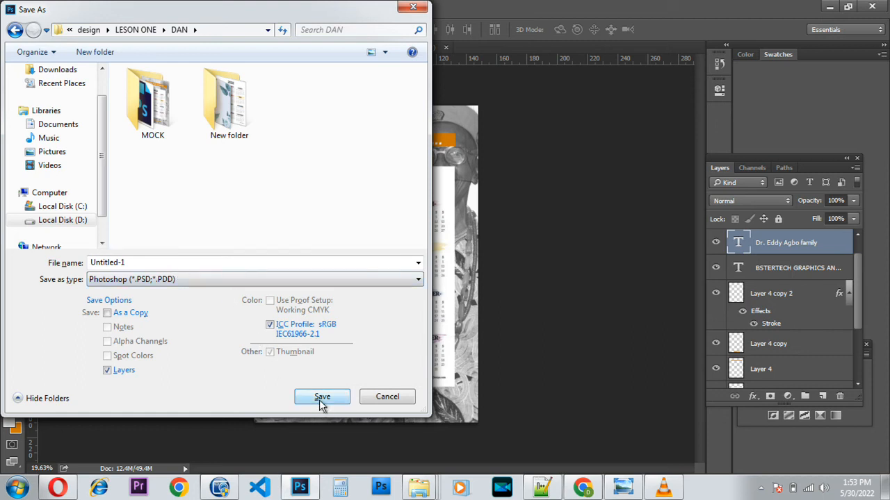
click(125, 264)
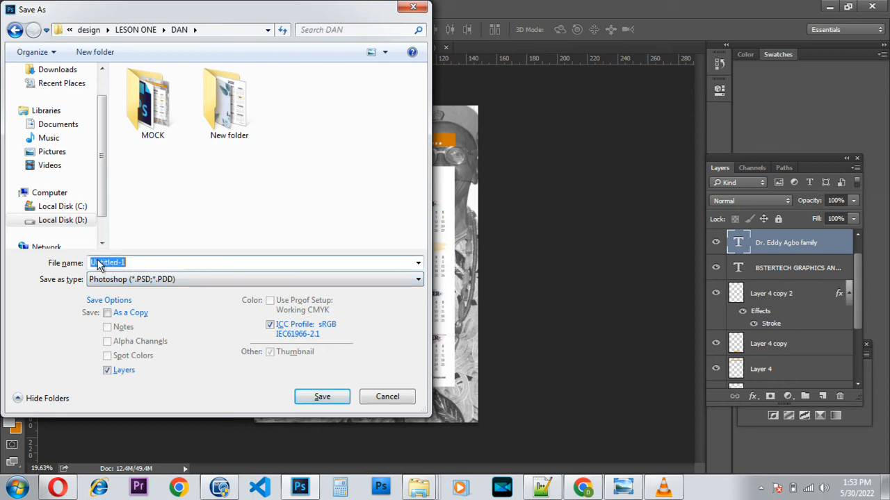
text(HHHHHH)
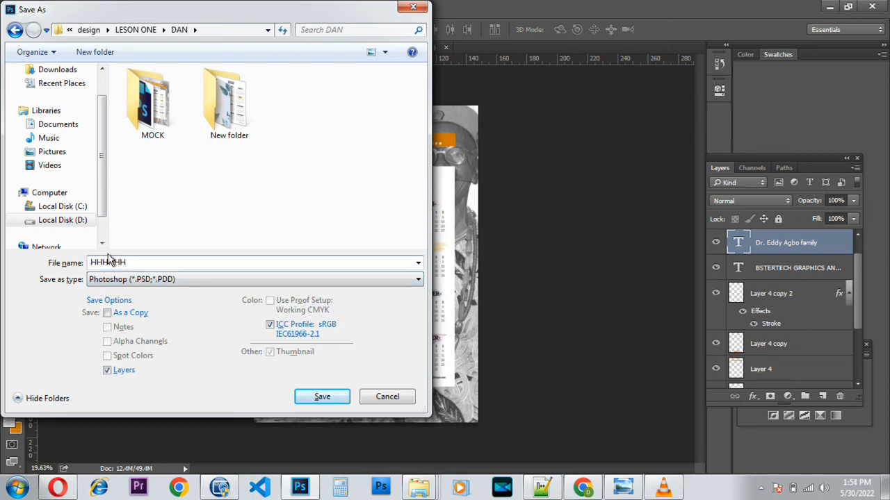
key(Return)
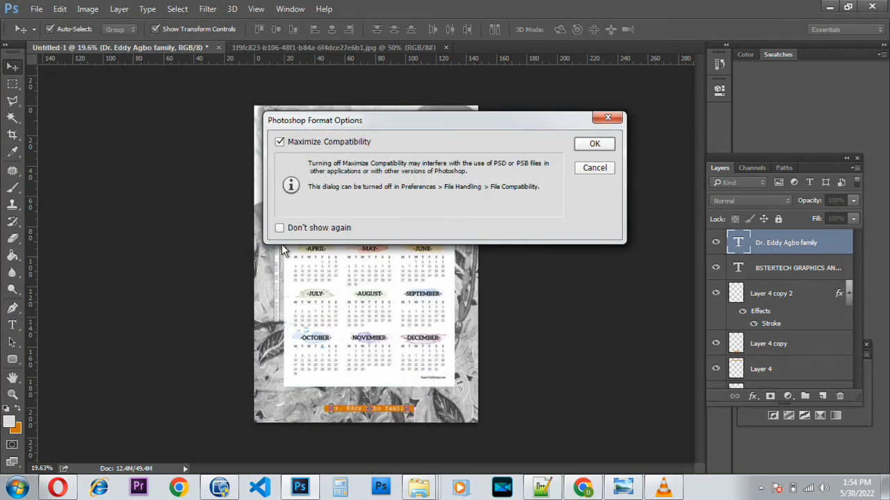
key(Return)
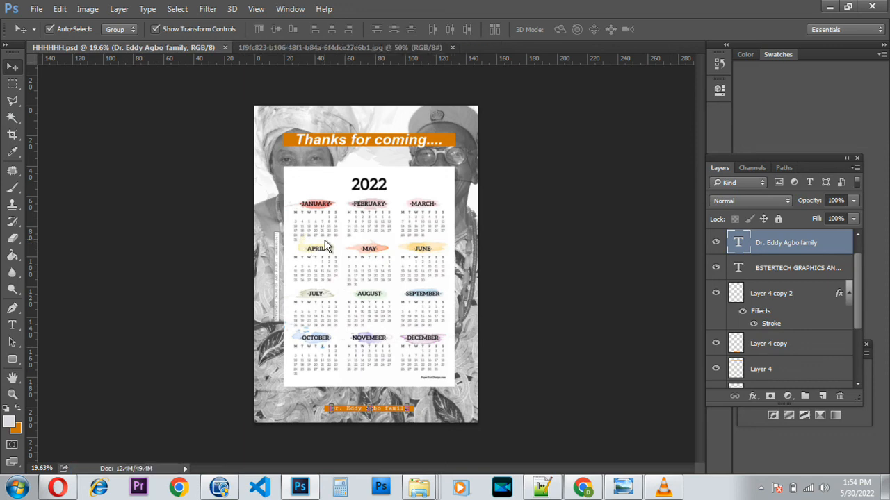
Save a JPEG copy named HHHHHH at Maximum quality 12, then minimize Photoshop.
click(37, 10)
click(83, 153)
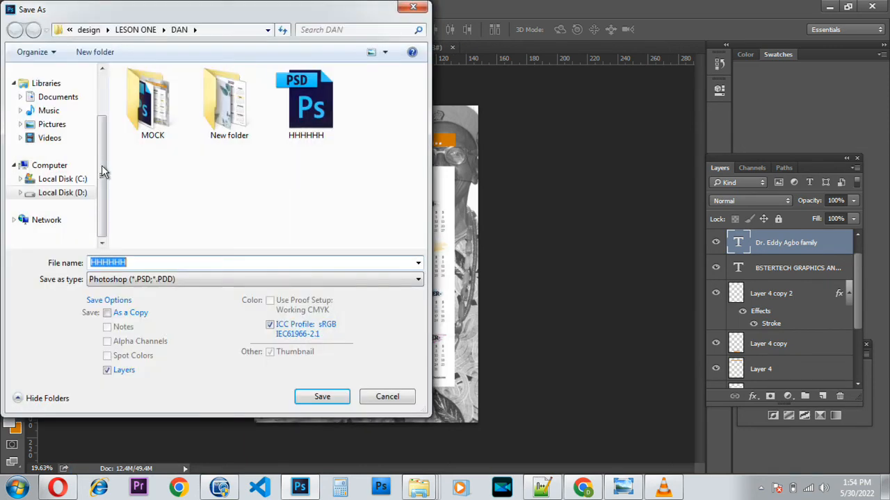
click(164, 282)
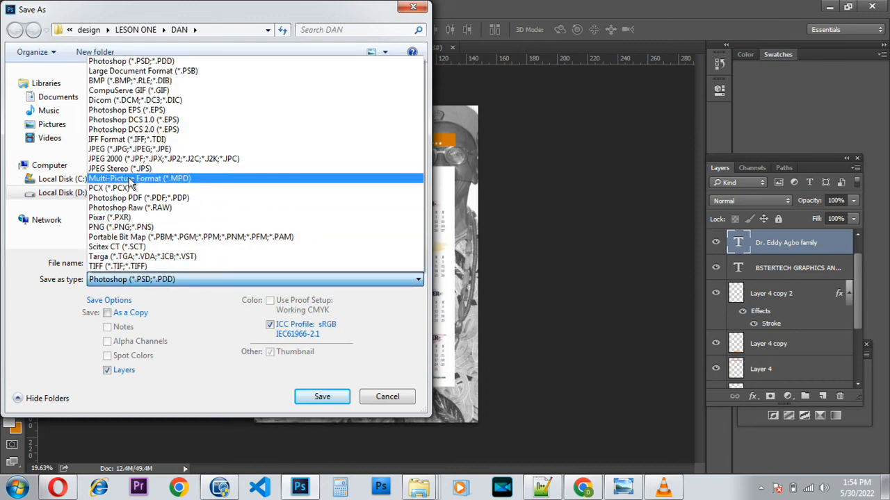
click(127, 149)
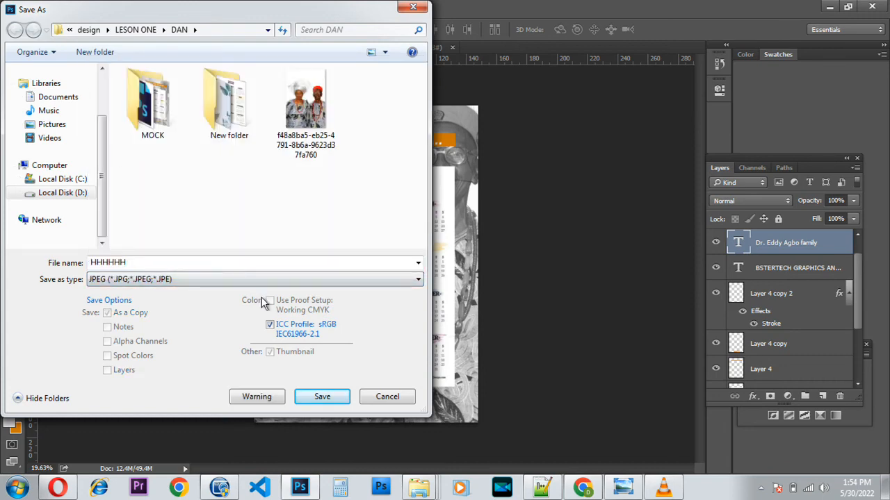
click(322, 397)
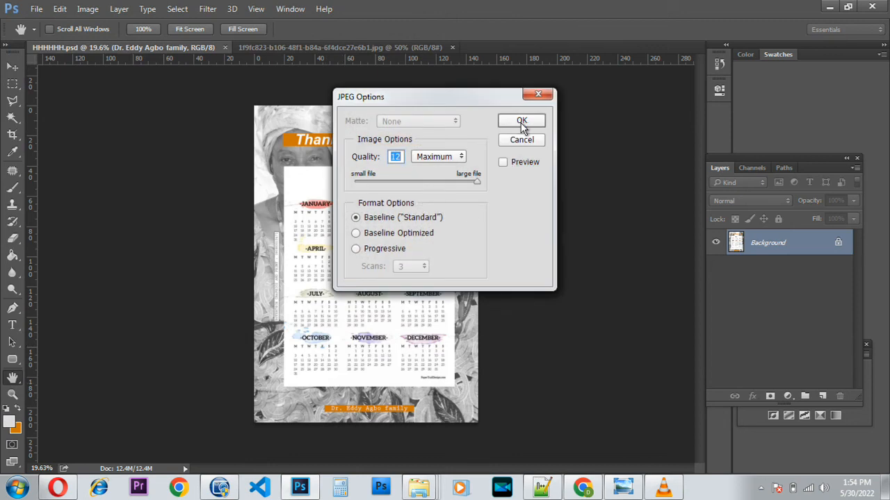
click(522, 122)
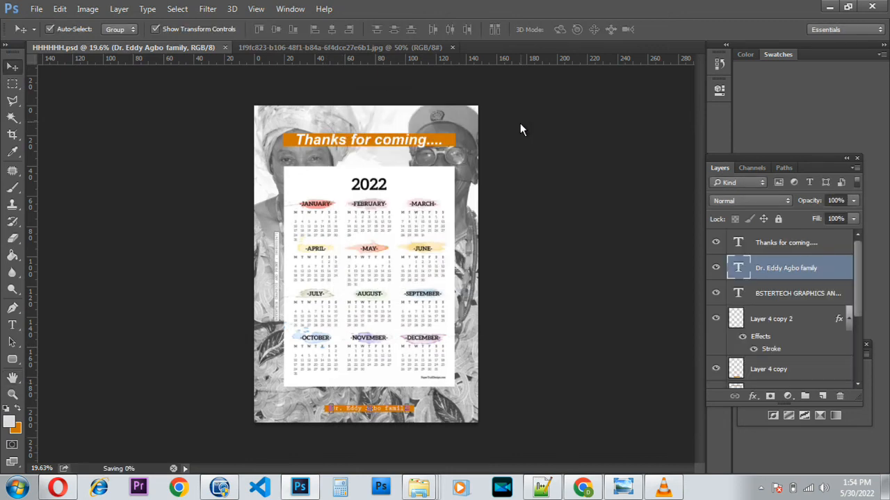
click(829, 7)
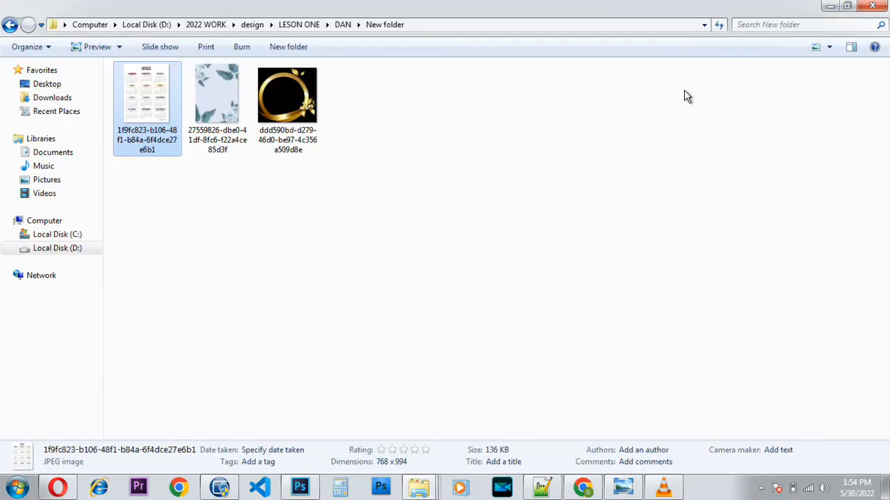
Back in DAN, open the HHHHHH JPEG to check it, then close the viewer.
click(10, 25)
click(369, 100)
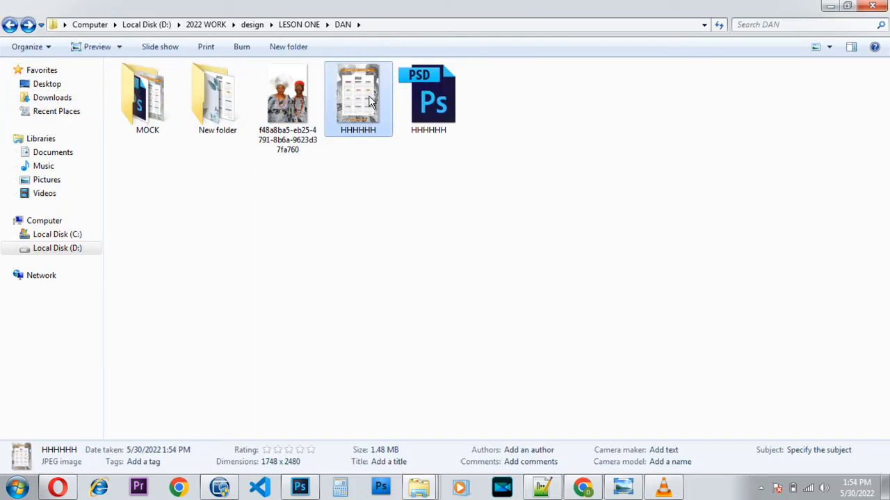
double_click(369, 99)
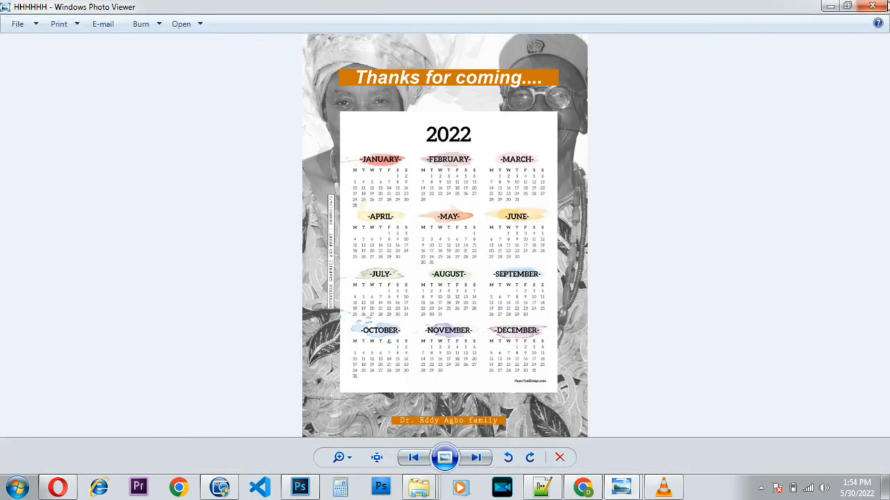
click(873, 7)
Copy the Free Jotter Mockup PSD TemplateYU image from MOCK into DAN.
double_click(161, 110)
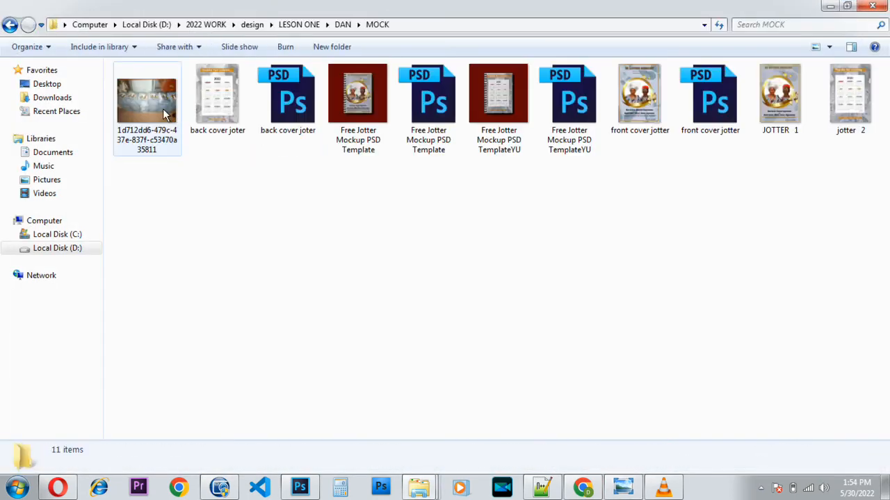
right_click(490, 94)
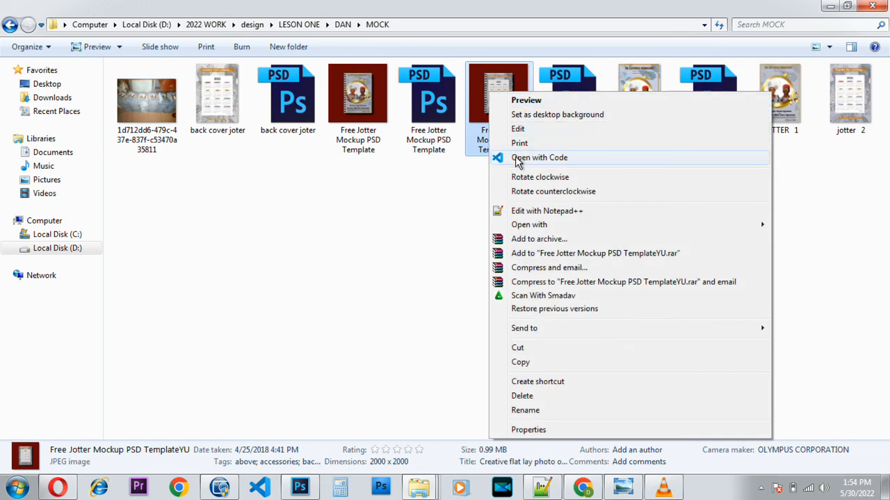
click(539, 362)
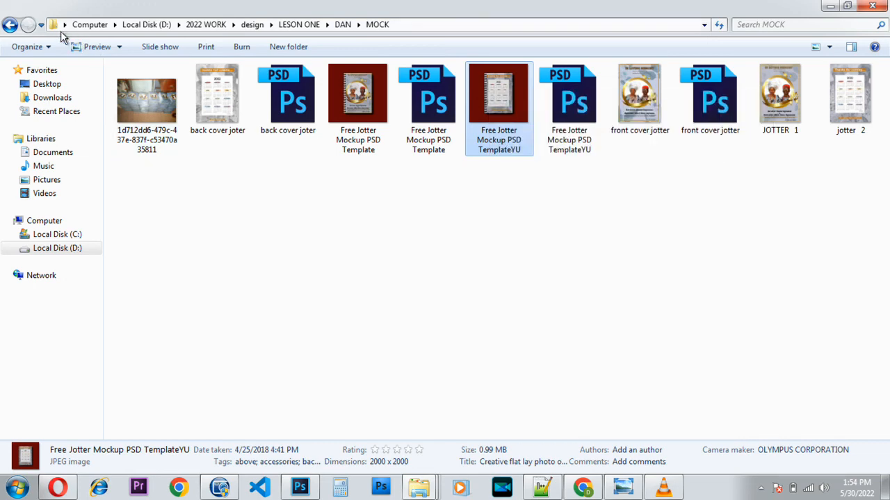
click(10, 24)
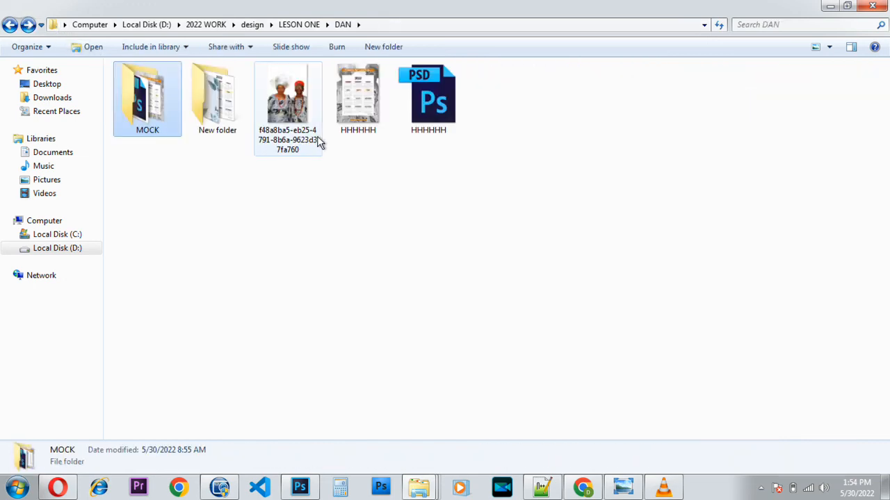
key(ctrl+v)
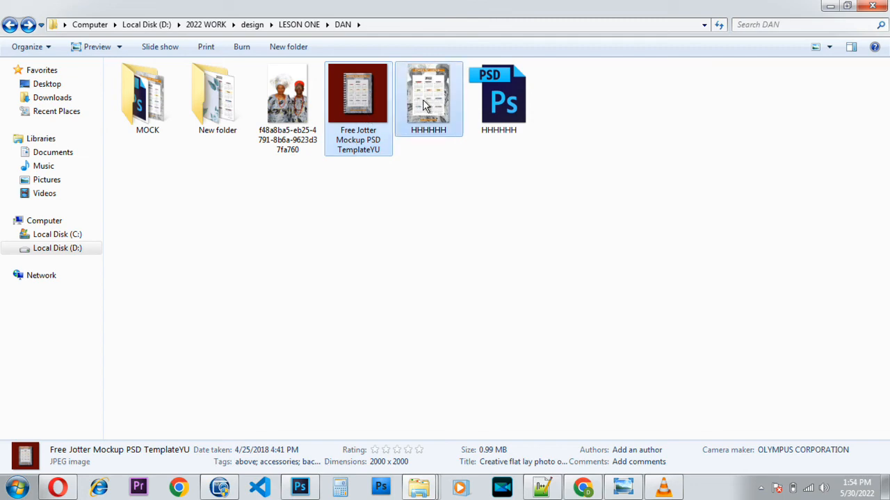
Select the mockup image together with HHHHHH and preview them.
ctrl+click(423, 100)
right_click(423, 100)
click(440, 115)
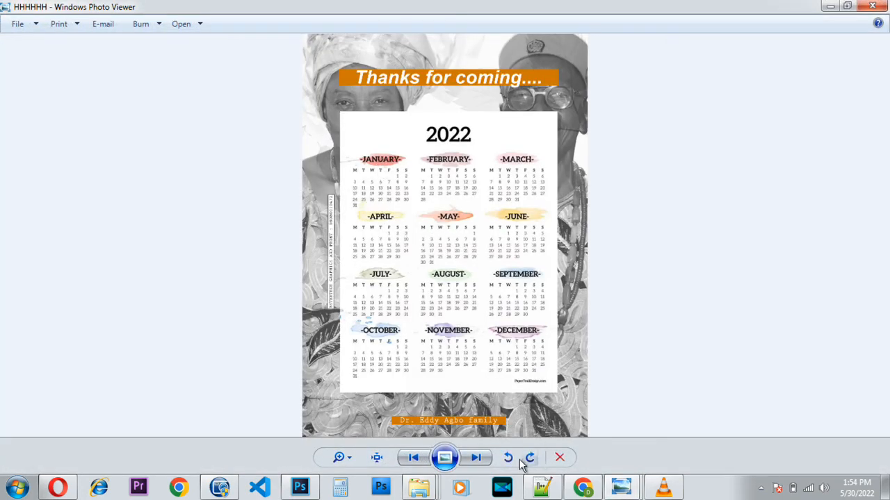
Flip between the HHHHHH cover and the jotter mockup in Photo Viewer, then close it.
click(479, 460)
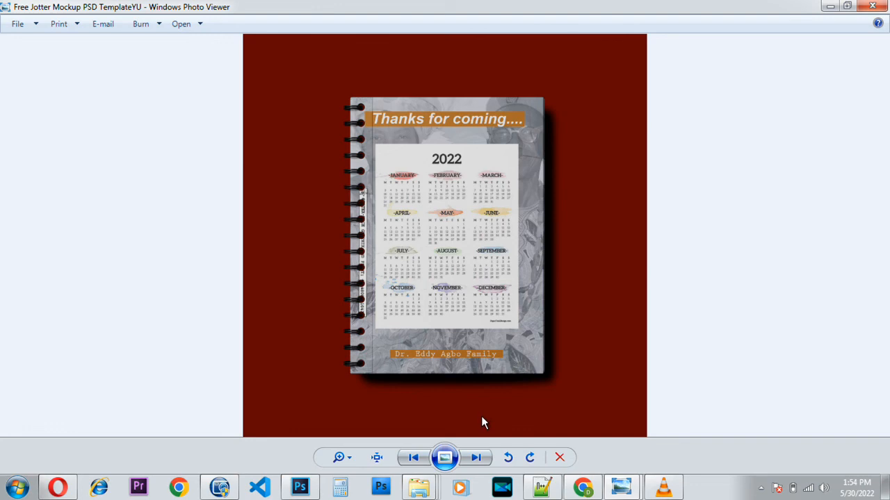
click(476, 459)
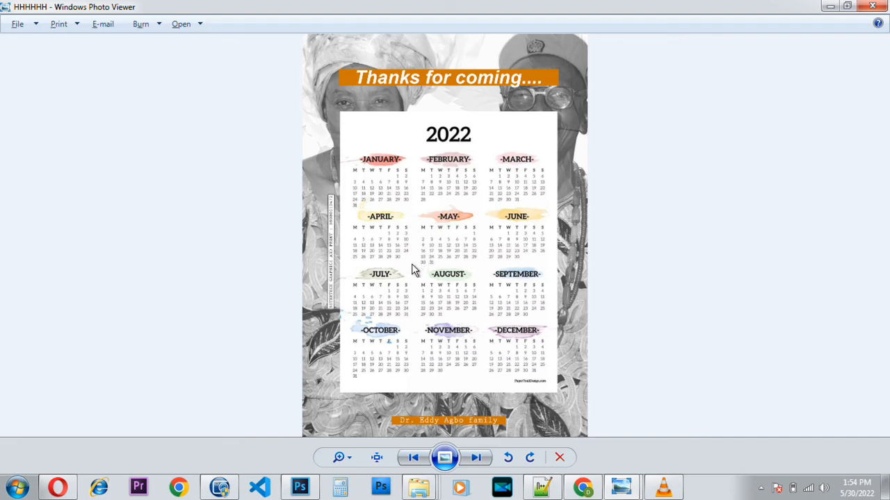
click(880, 7)
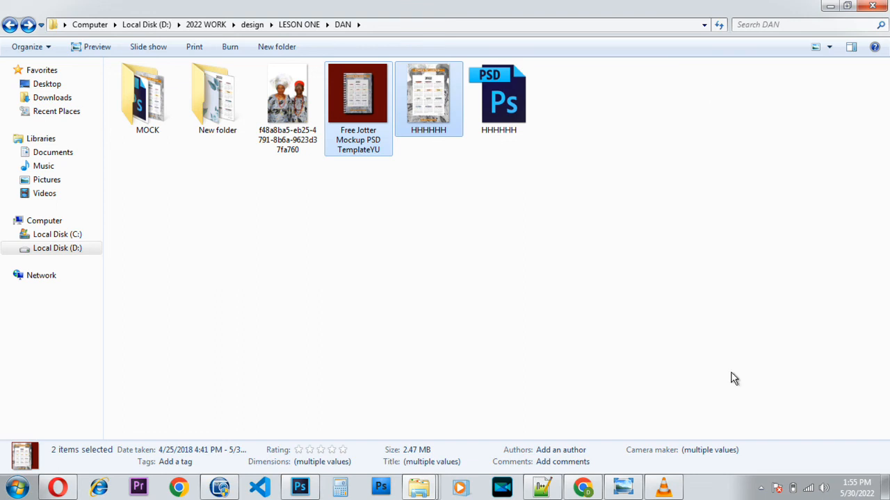
mouse_move(665, 495)
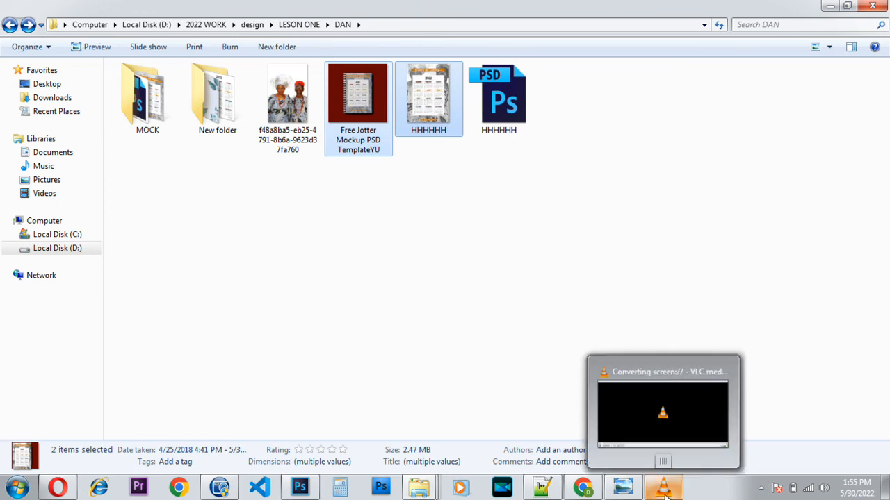